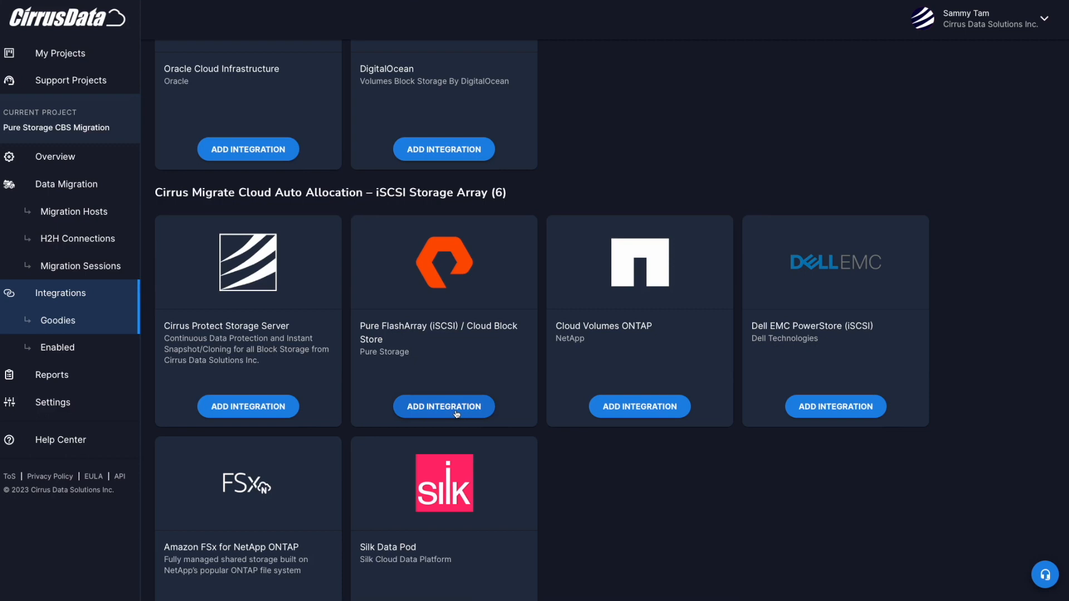
- Add a Pure FlashArray (iSCSI) / Cloud Block Store integration named Azure Demo CBS with management address 192.168.2.8
click(456, 413)
click(426, 165)
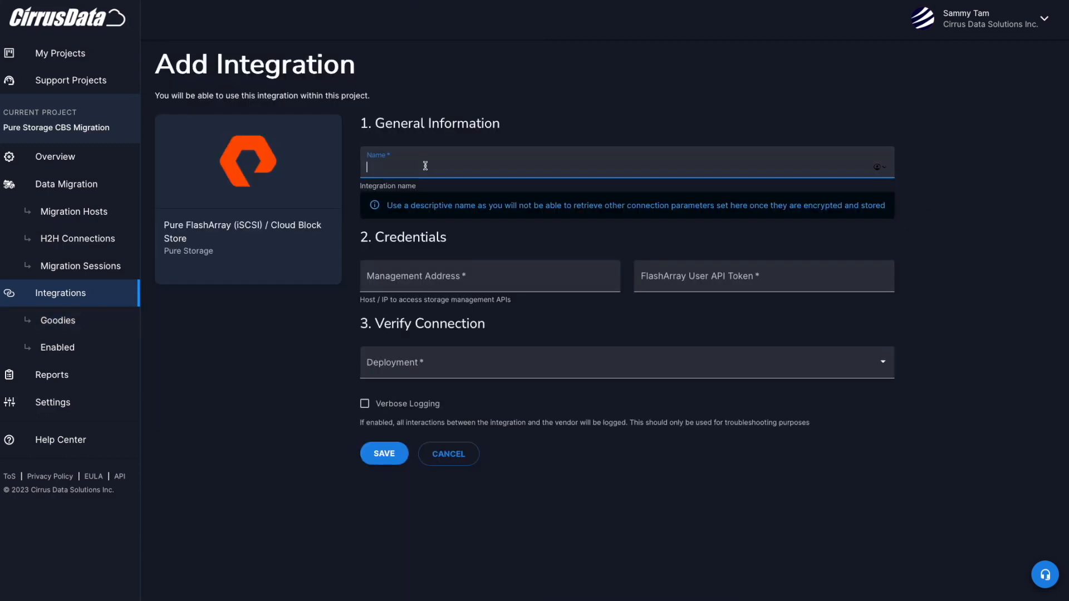
text(Azure Demo CBS)
click(440, 269)
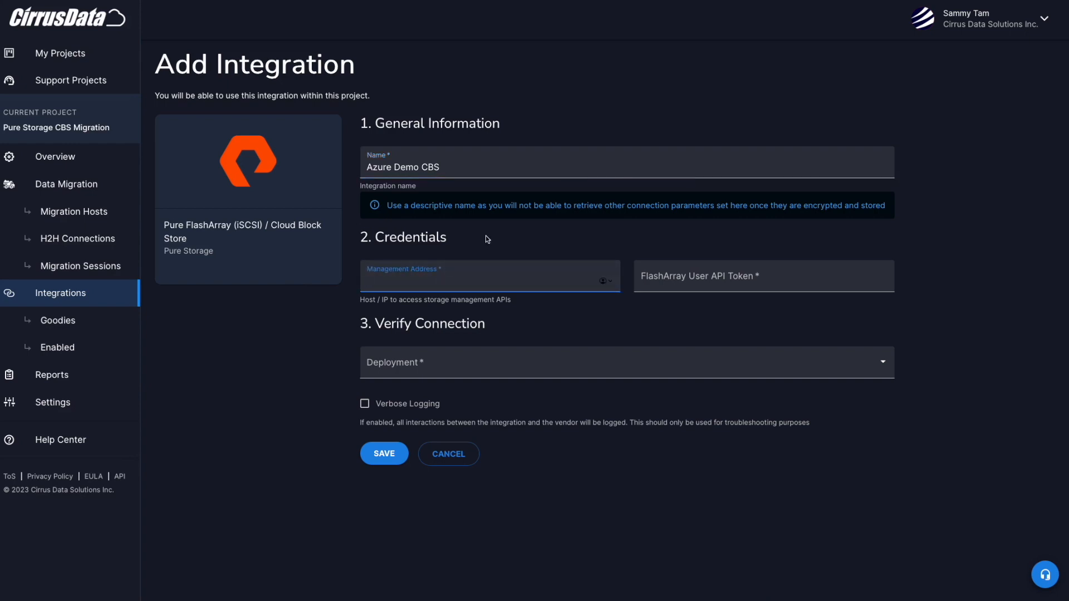
text(192.168.2.8)
click(667, 270)
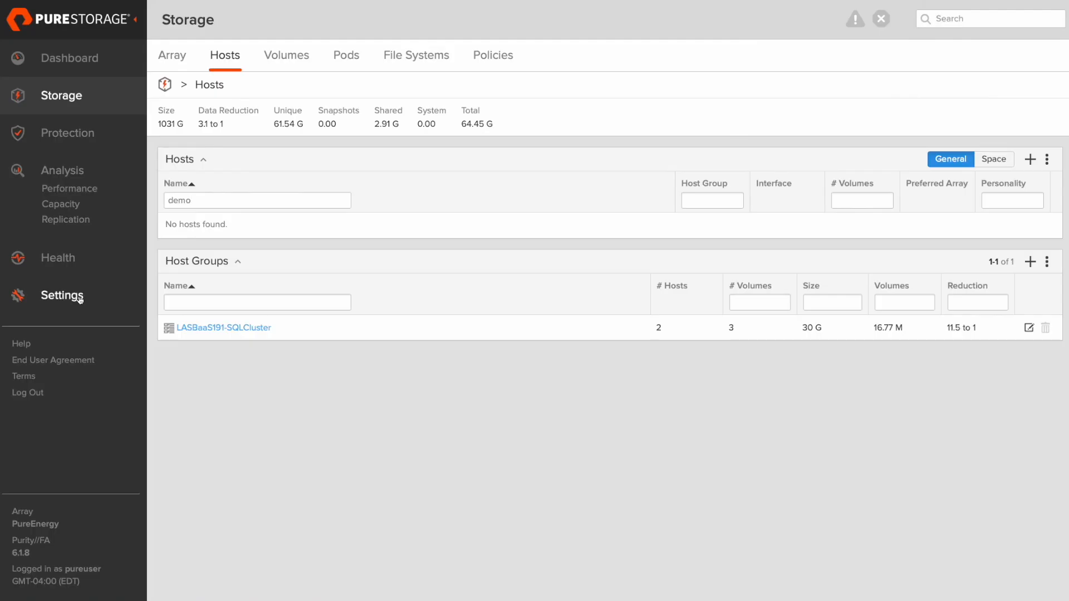
- In the Pure Storage array console, reveal the API token of the array_admin user in the access settings and copy it
click(80, 299)
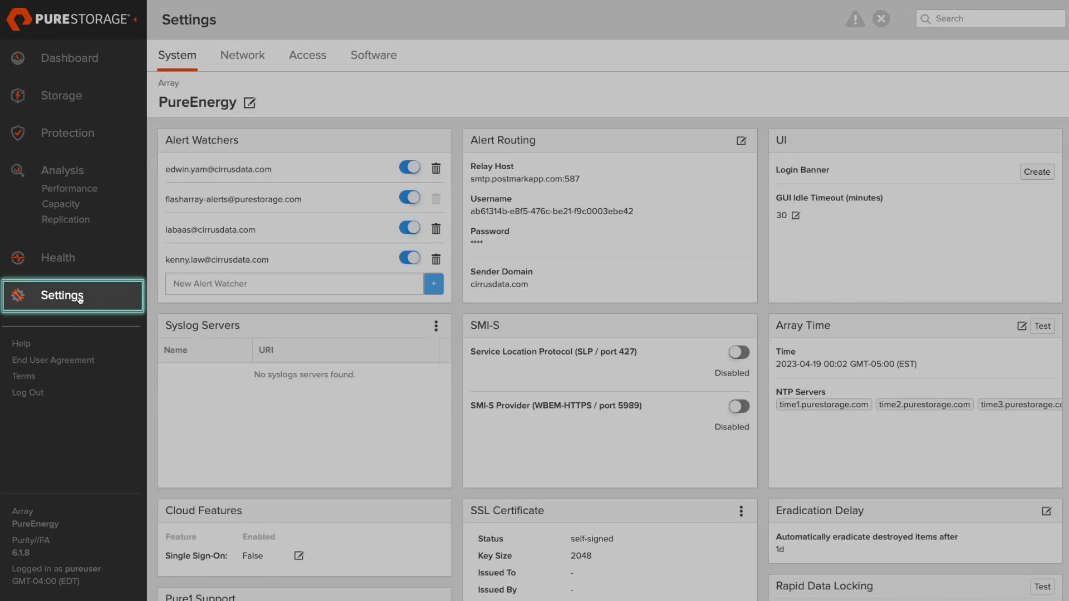
click(310, 60)
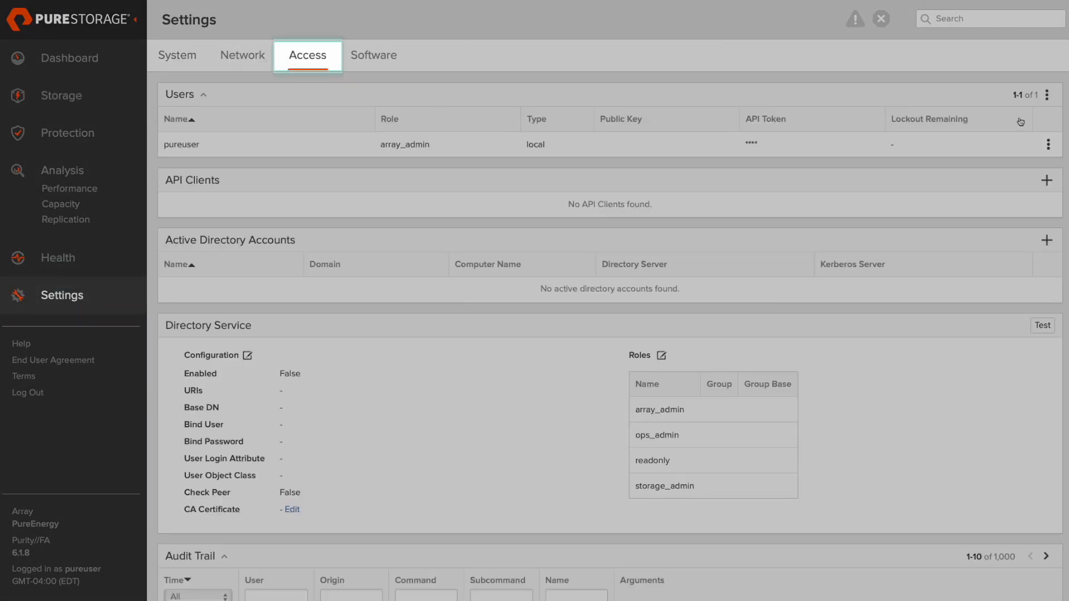
click(1048, 145)
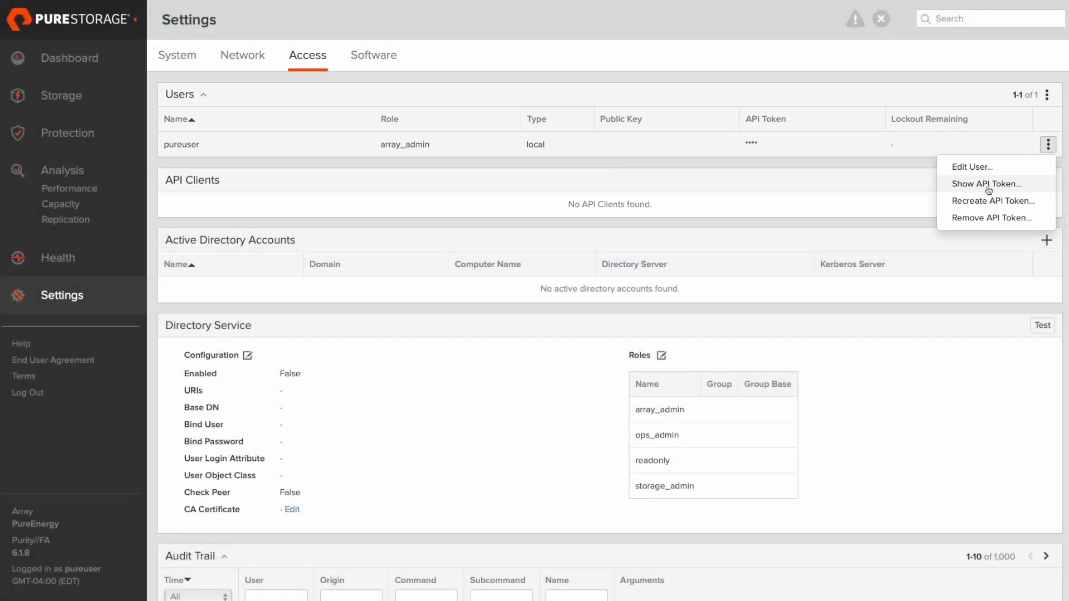
click(992, 185)
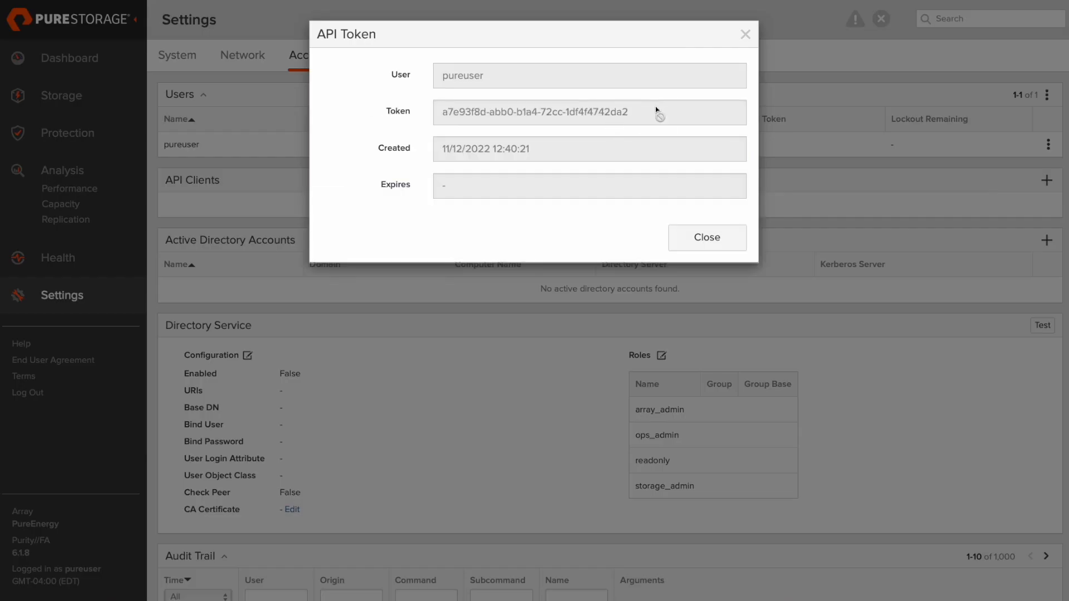
drag(659, 111, 443, 112)
key(ctrl+c)
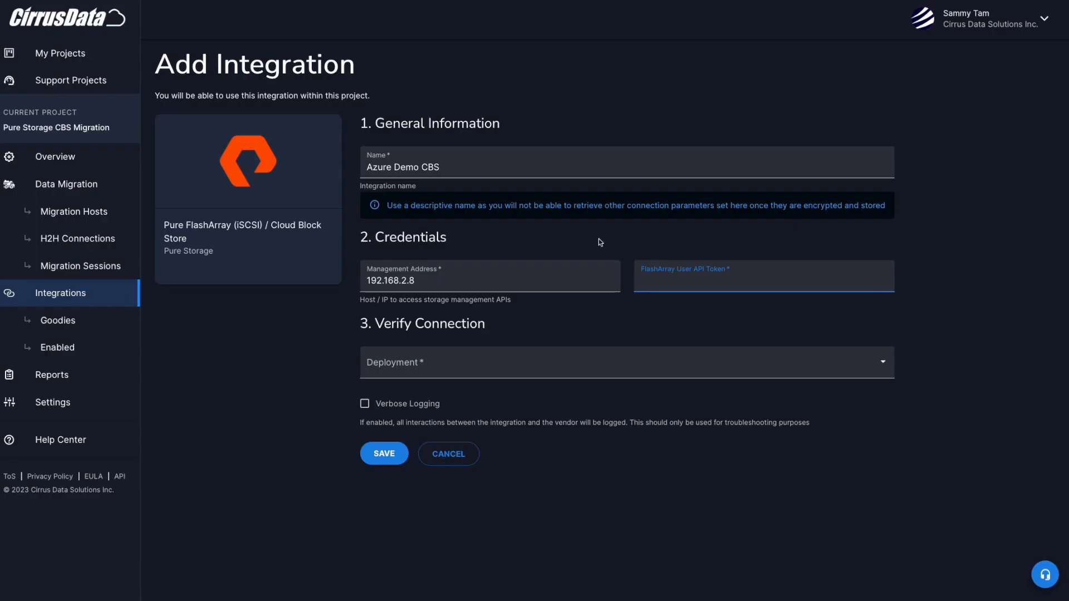
- Back in Cirrus Data, paste the FlashArray user API token, set the deployment to linux-demo-1, and save the integration
click(698, 285)
key(ctrl+v)
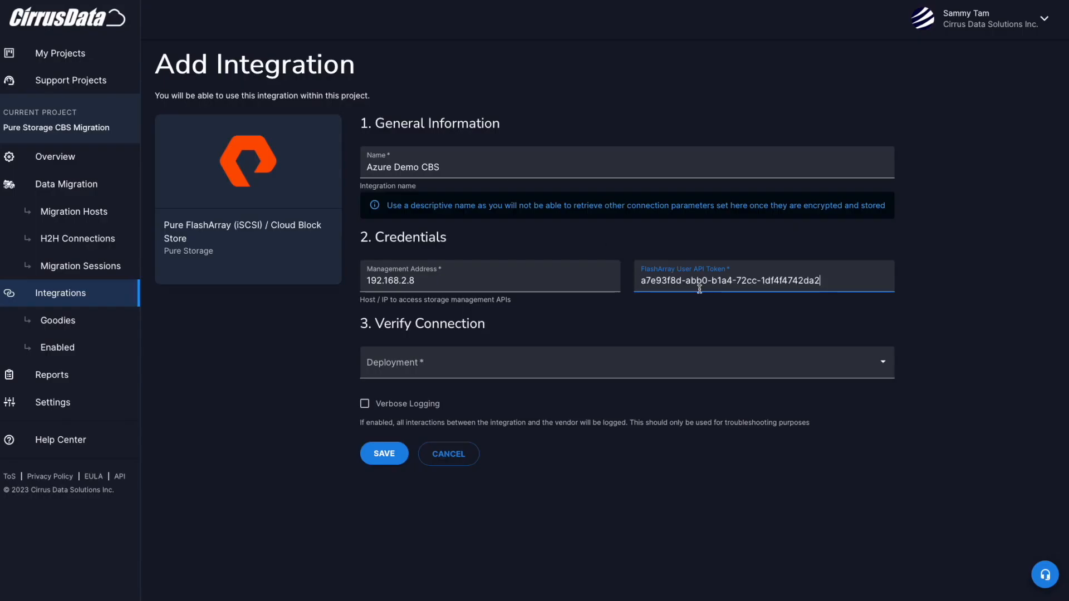
click(575, 366)
click(424, 396)
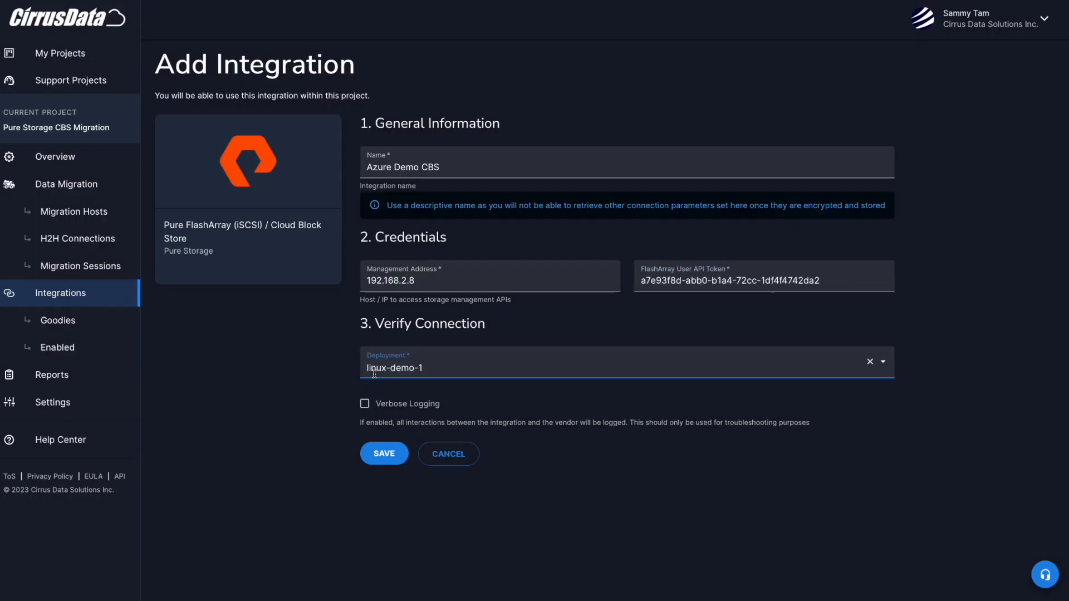
click(387, 460)
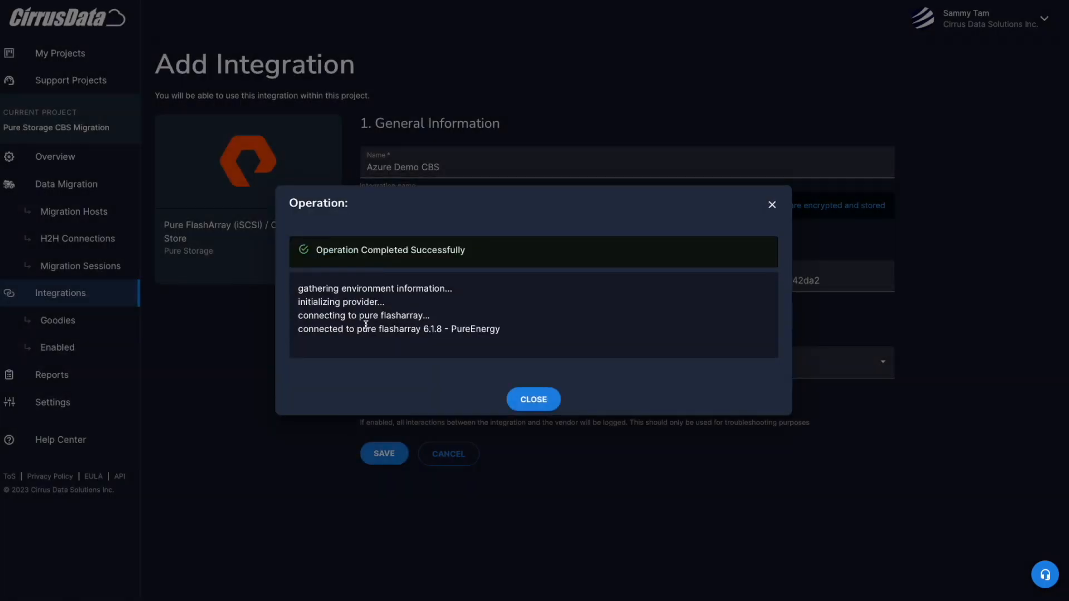
drag(424, 329, 440, 331)
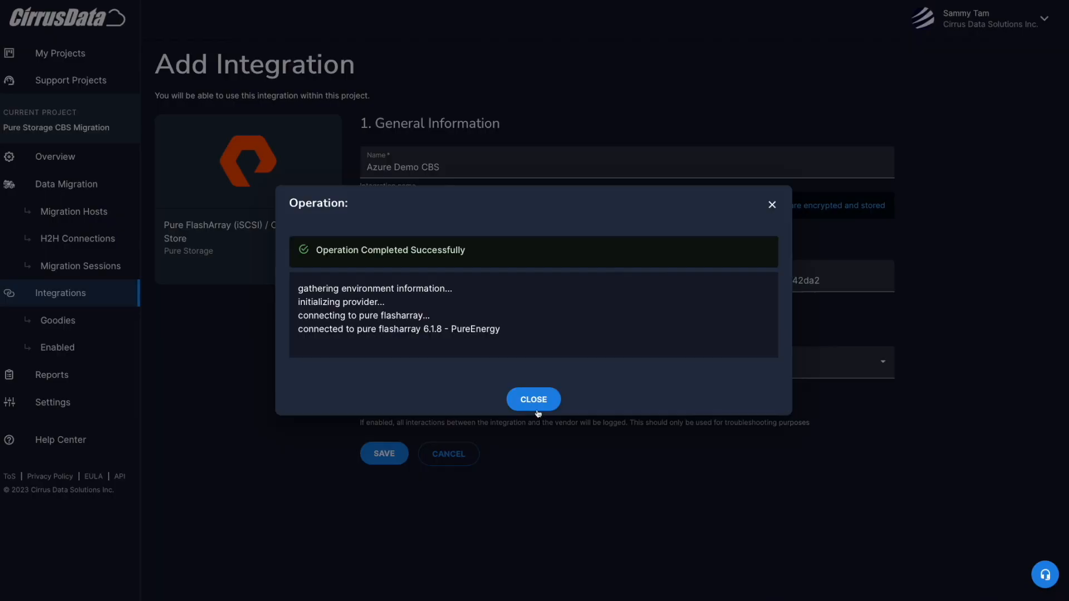
click(537, 402)
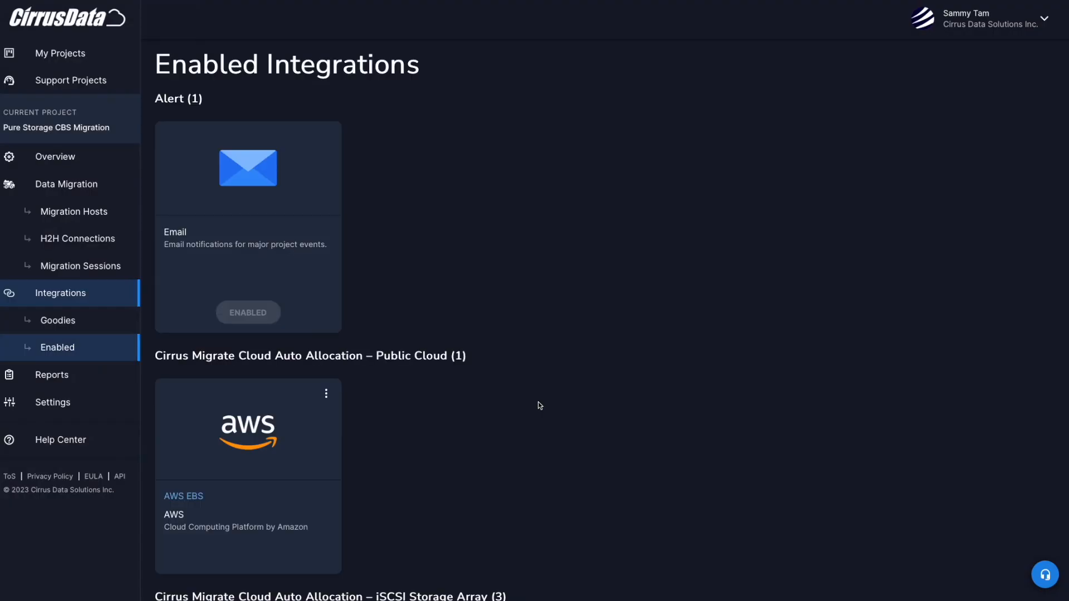
- Check the integrations enabled for the project after browsing the available integration goodies
click(55, 320)
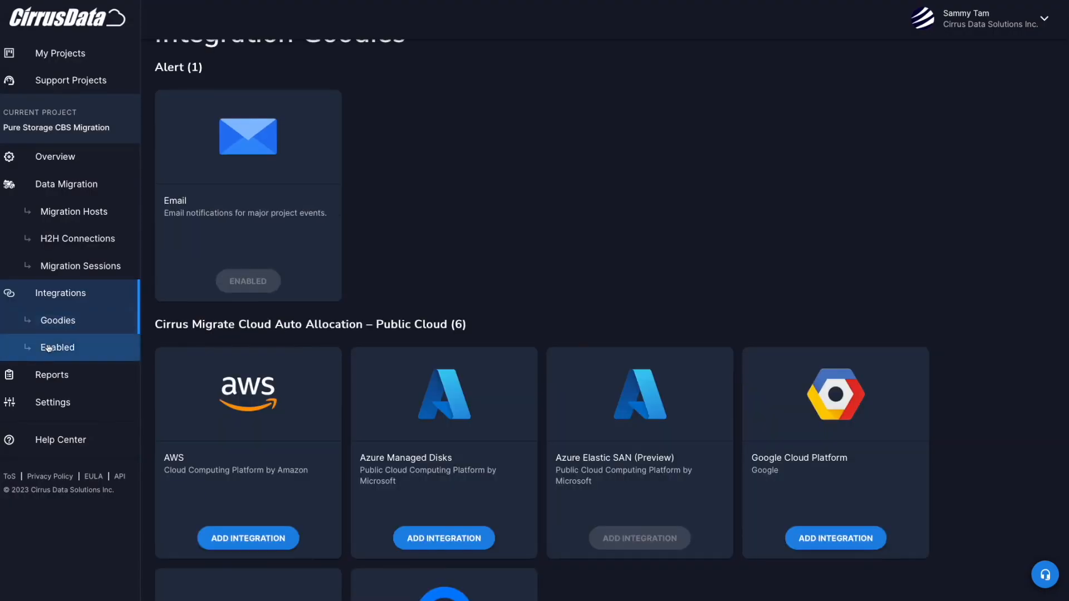
click(48, 348)
scroll(313, 343, down, 1)
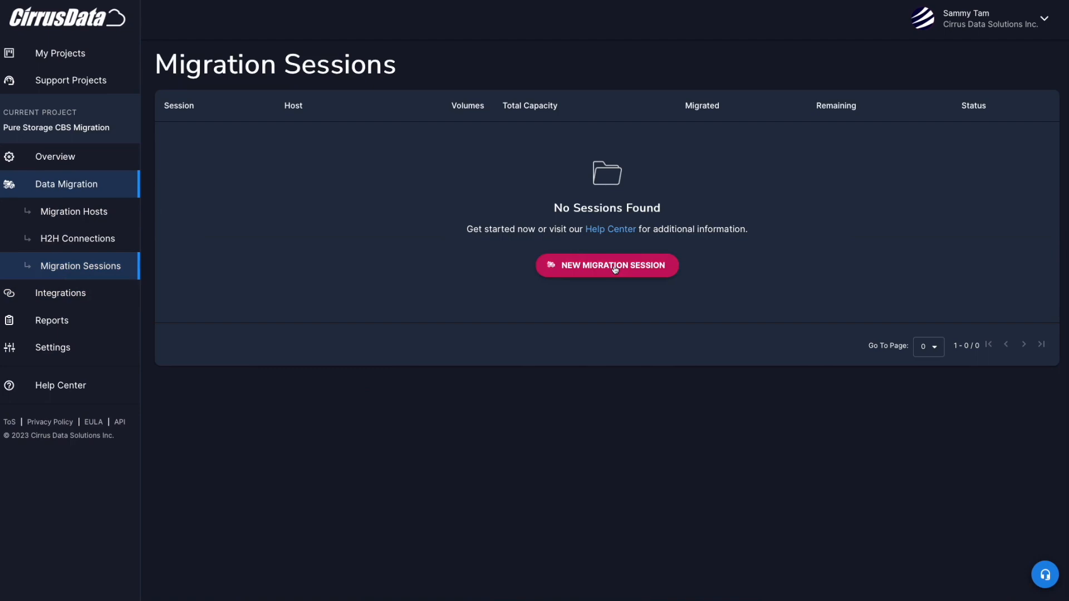
- Start a new migration session from source host linux-demo-1 as a local migration of data volumes only
click(614, 269)
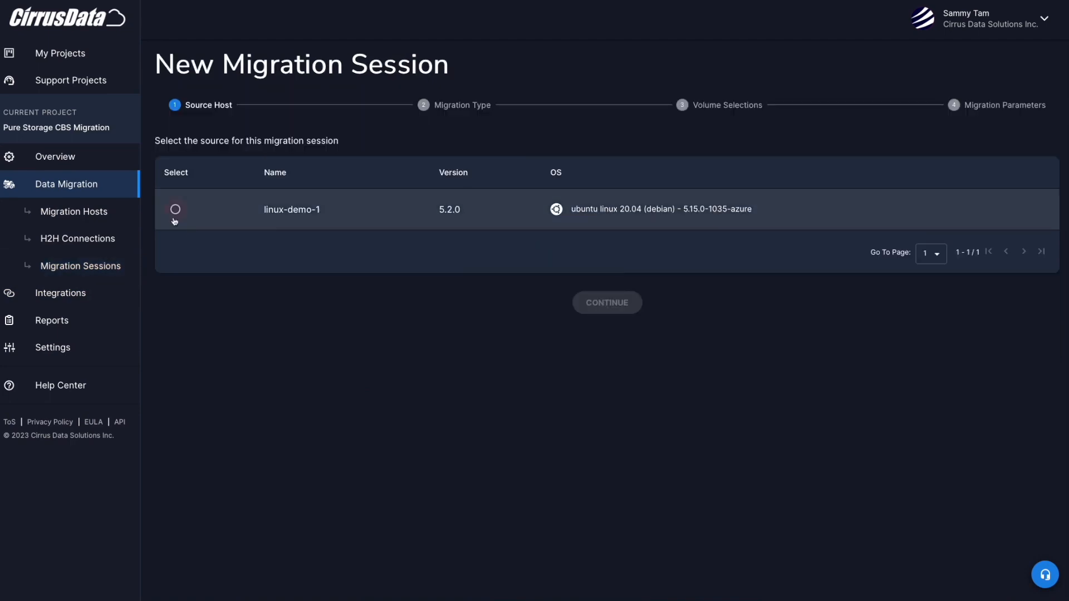
click(175, 210)
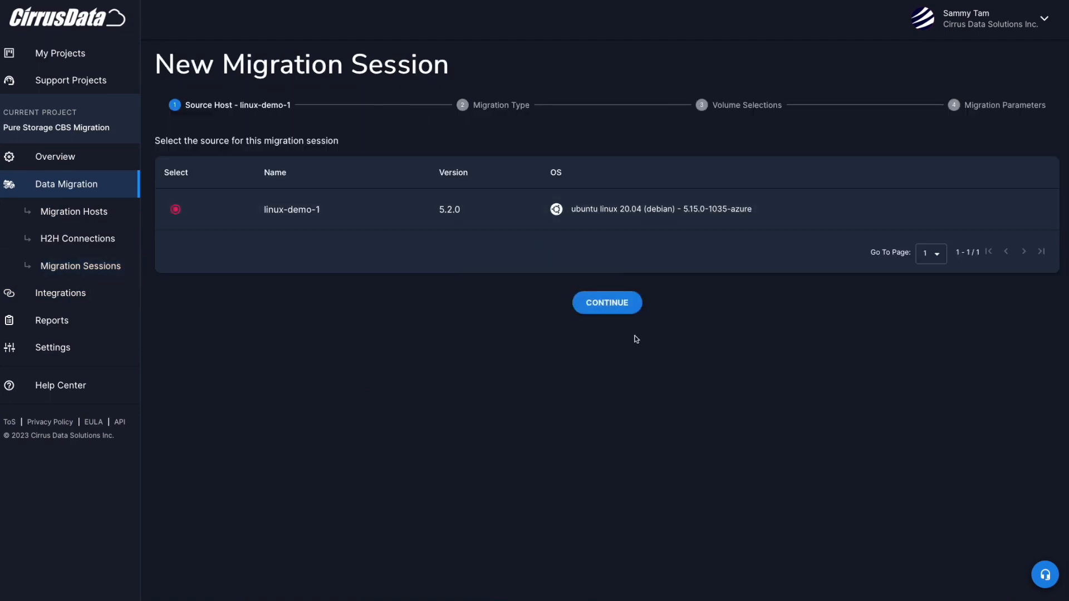
click(621, 306)
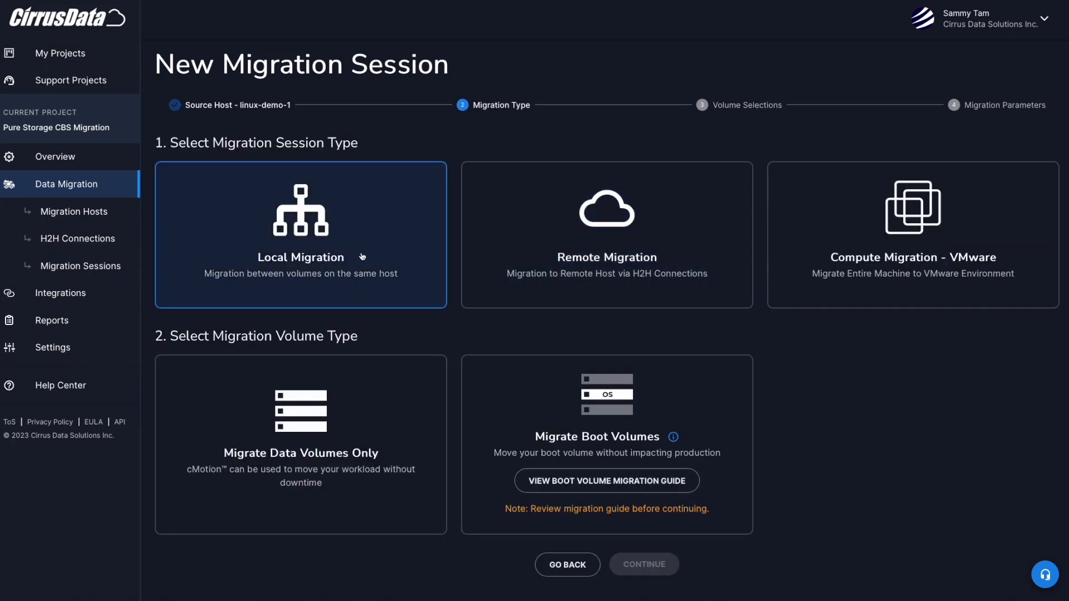
click(362, 257)
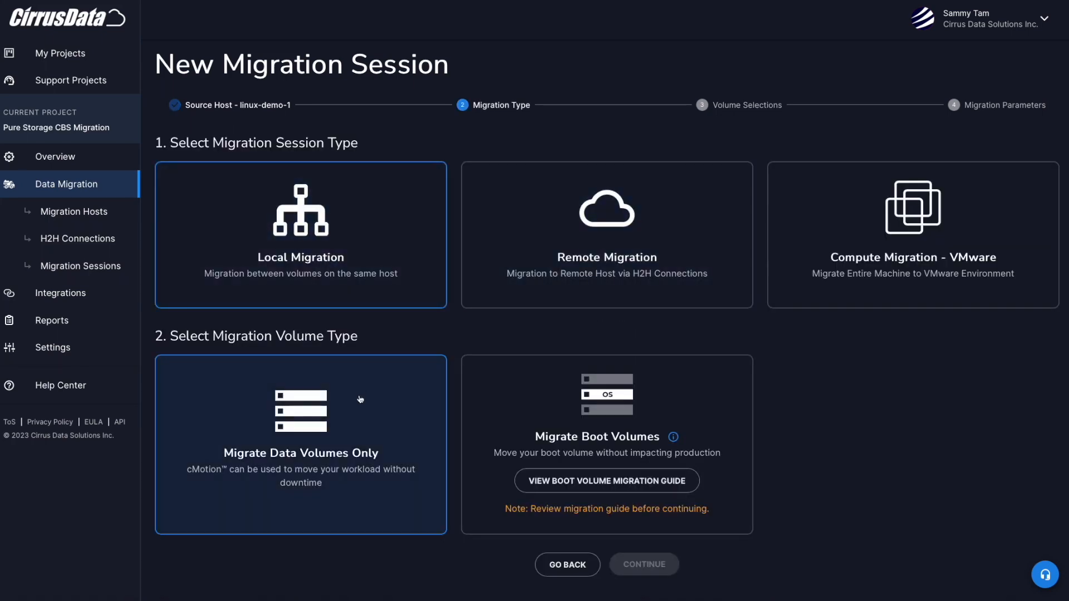
click(360, 423)
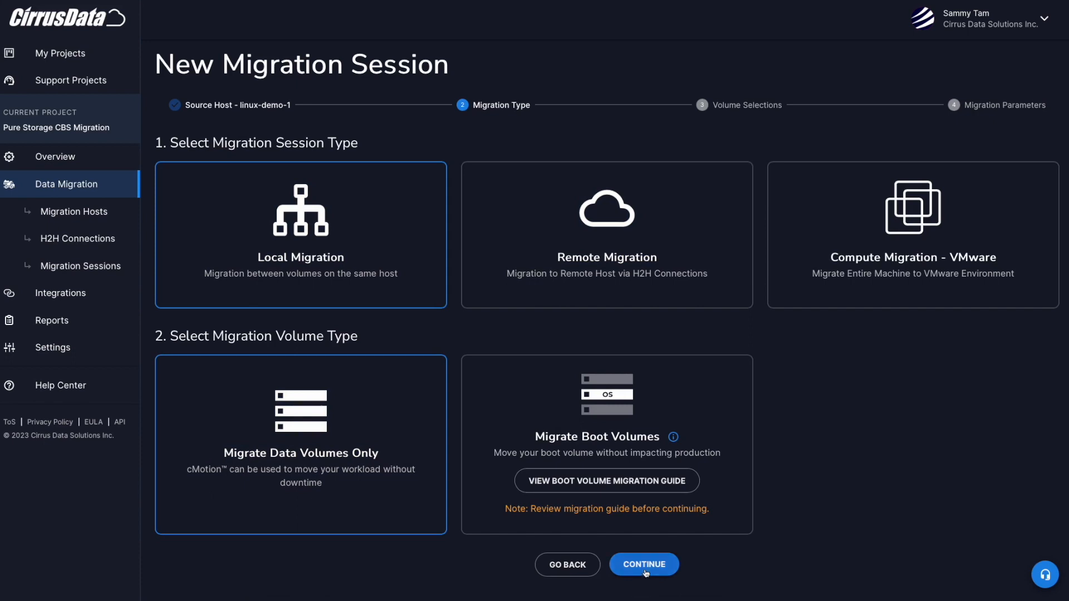
click(645, 565)
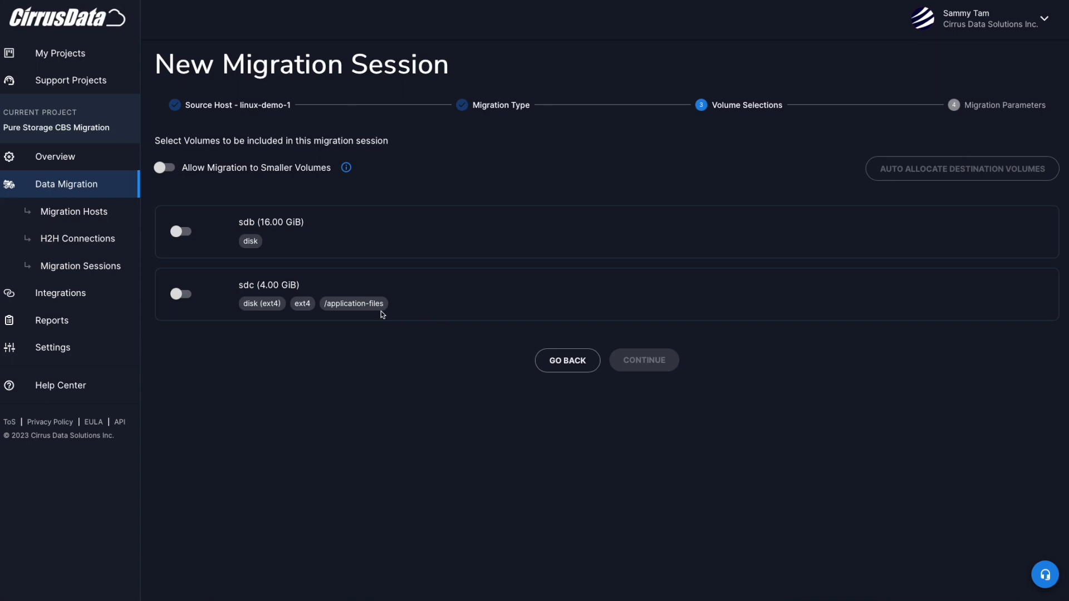
- Auto-allocate a destination for the sdc volume from the Azure Demo CBS integration, using automatic setup to prepare the host
click(185, 296)
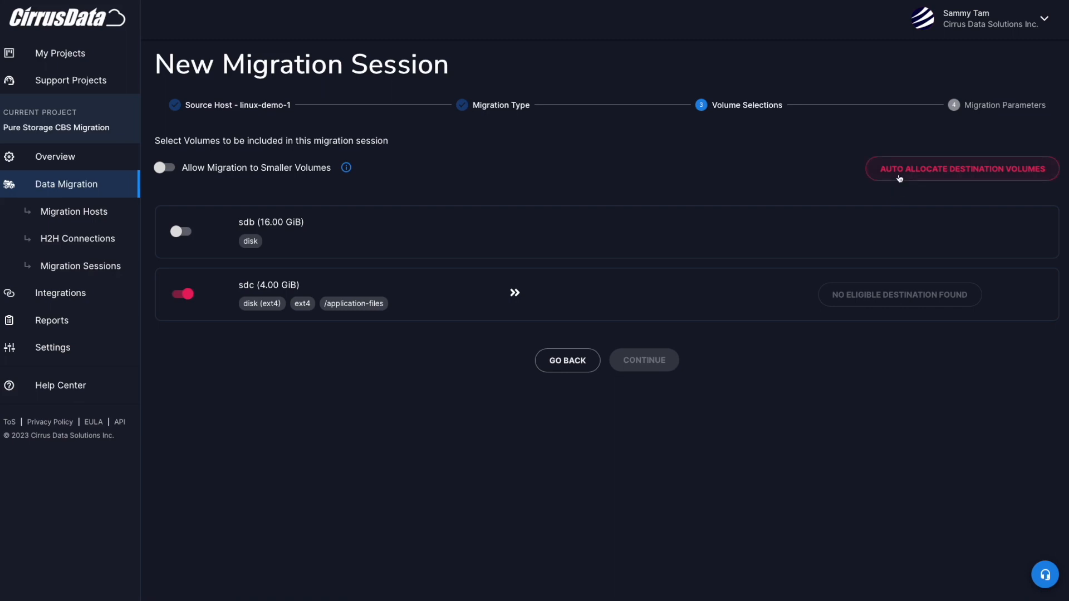
click(908, 179)
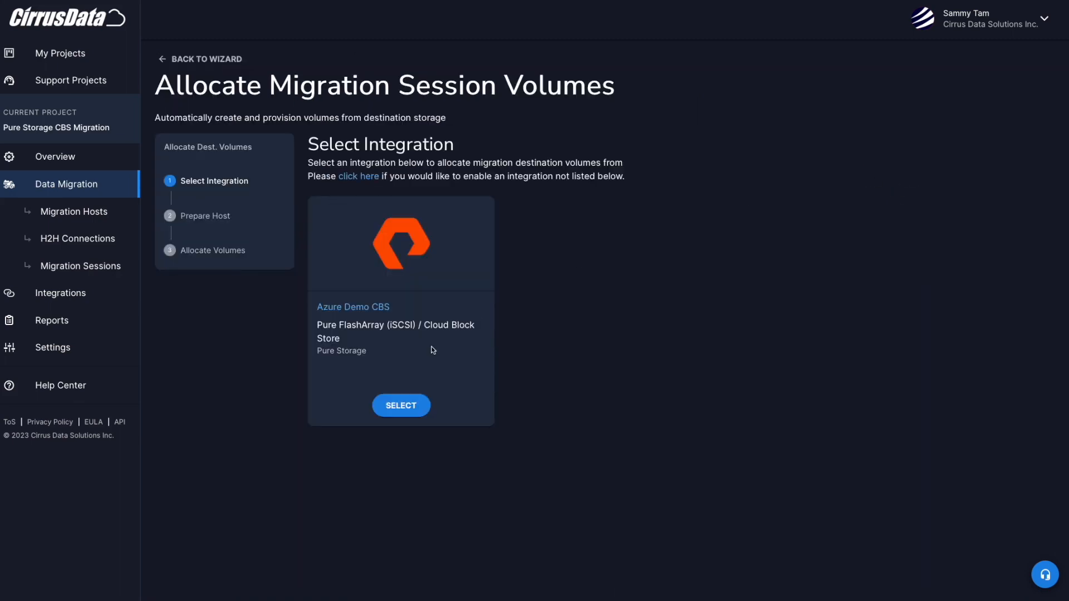
click(387, 409)
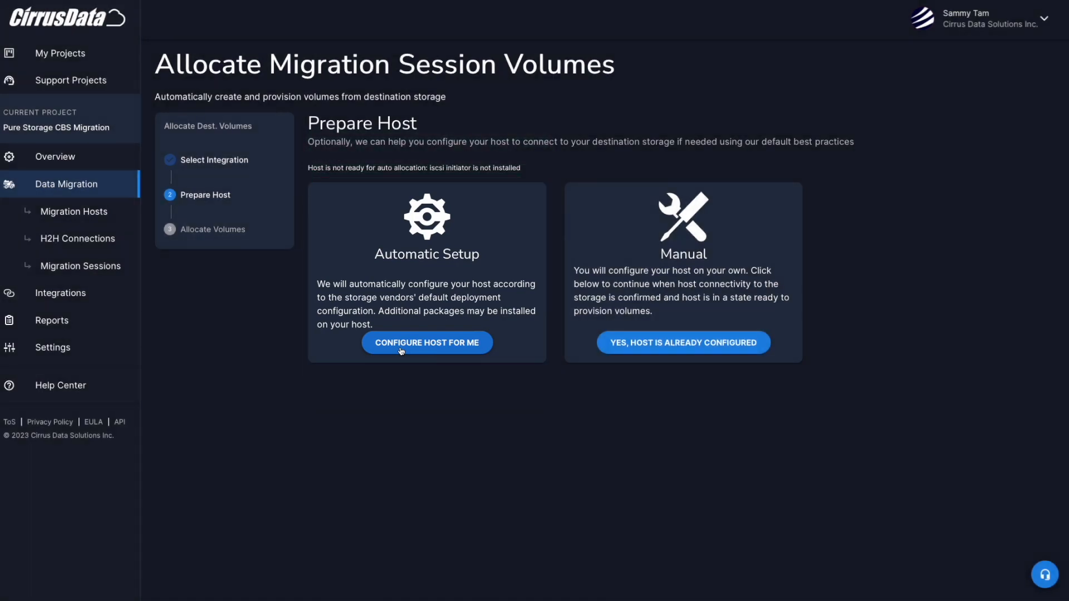
click(401, 348)
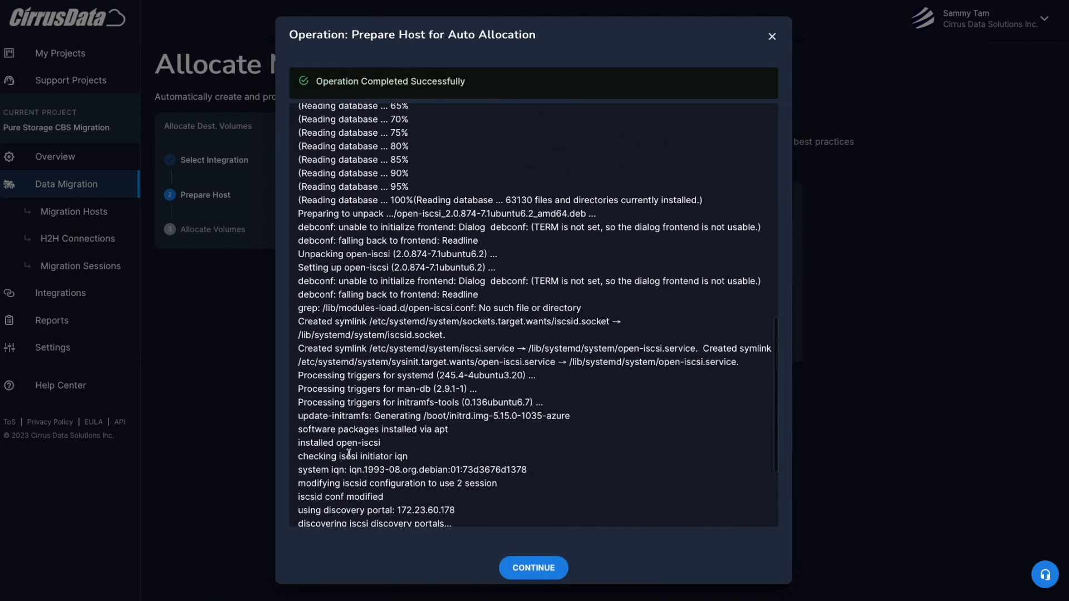
scroll(302, 446, down, 4)
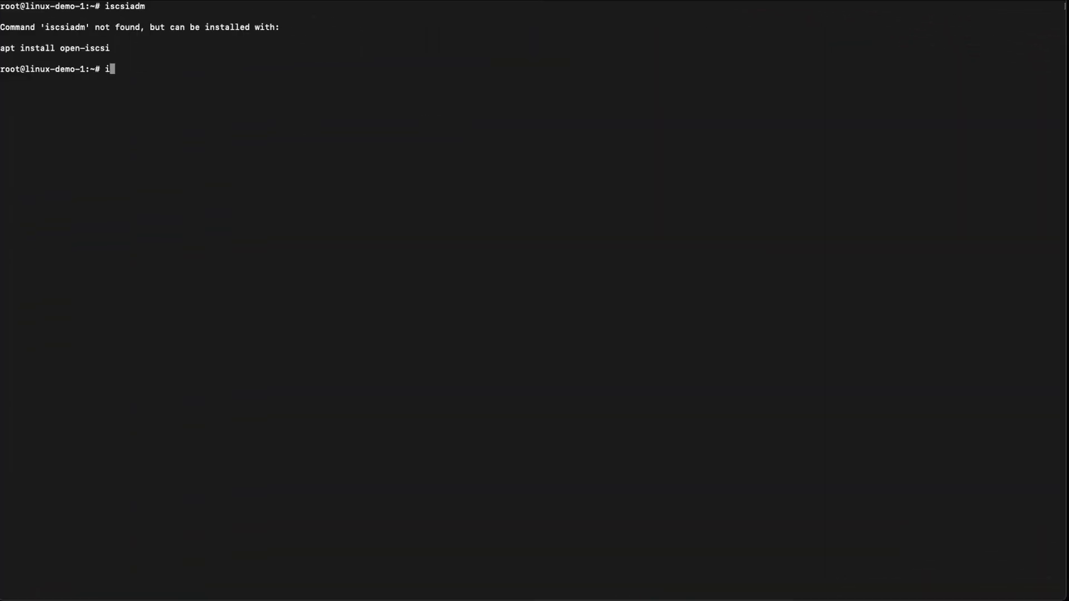
- In the terminal on linux-demo-1, run iscsiadm to check its installation and list the iSCSI targets with iscsiadm -m node
text(iscsiadm)
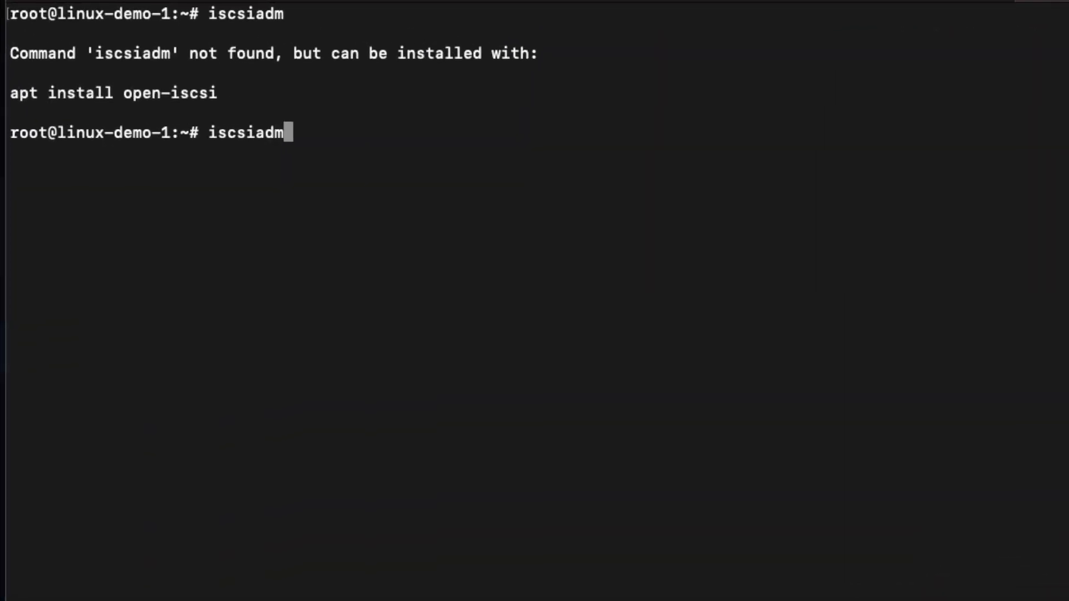
key(Return)
text(iscsiadm -m node)
key(Return)
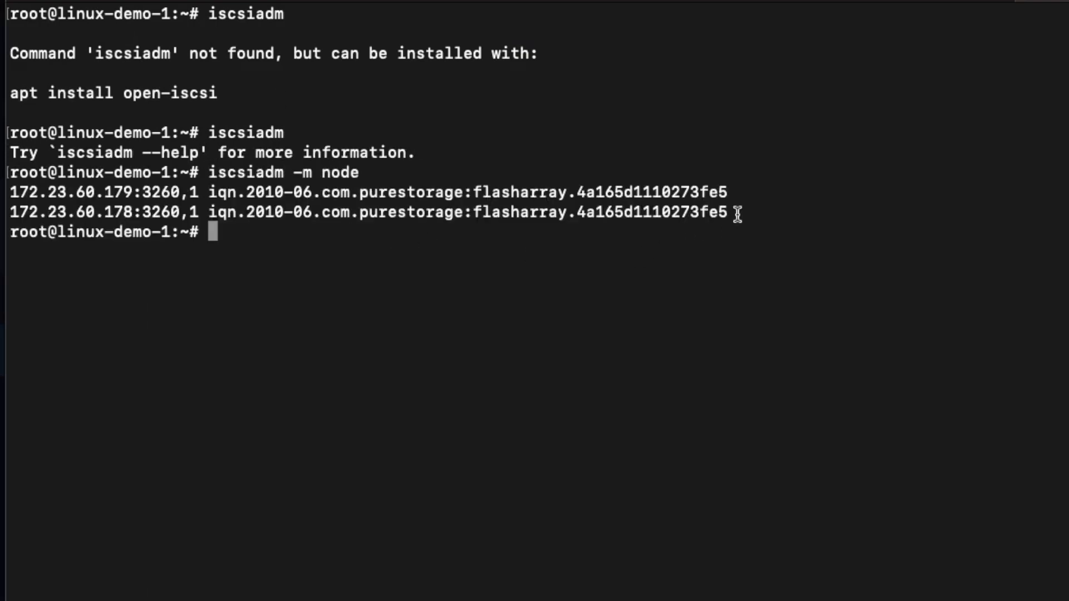
drag(734, 214, 16, 188)
click(288, 239)
- Display the contents of /lib/udev/rules.d/99-pure-storage.rules in the terminal
text(cat /lib/udev/rules.d/99-)
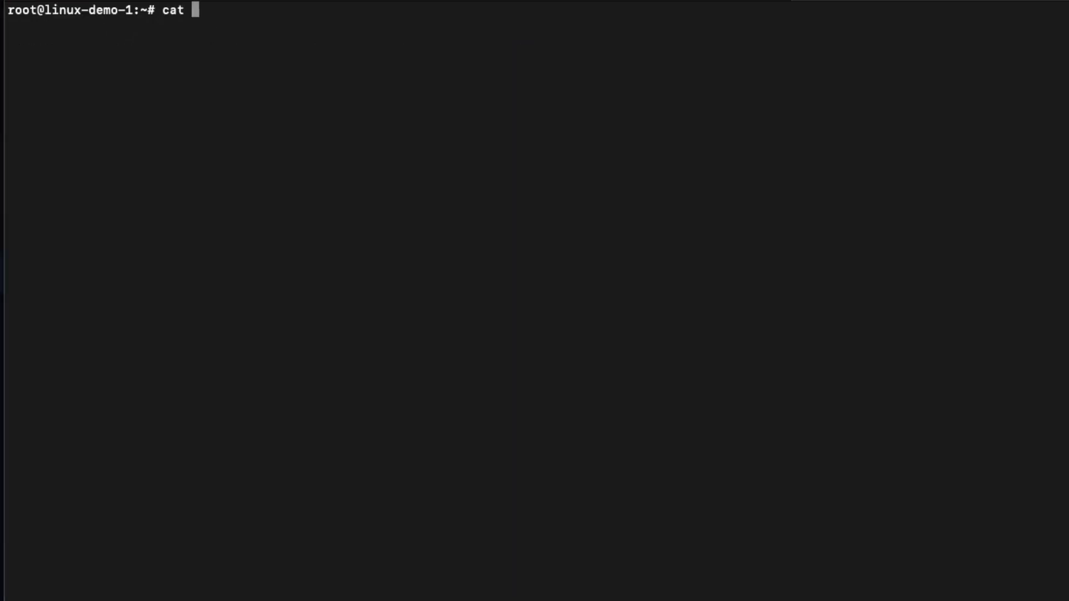
key(Tab)
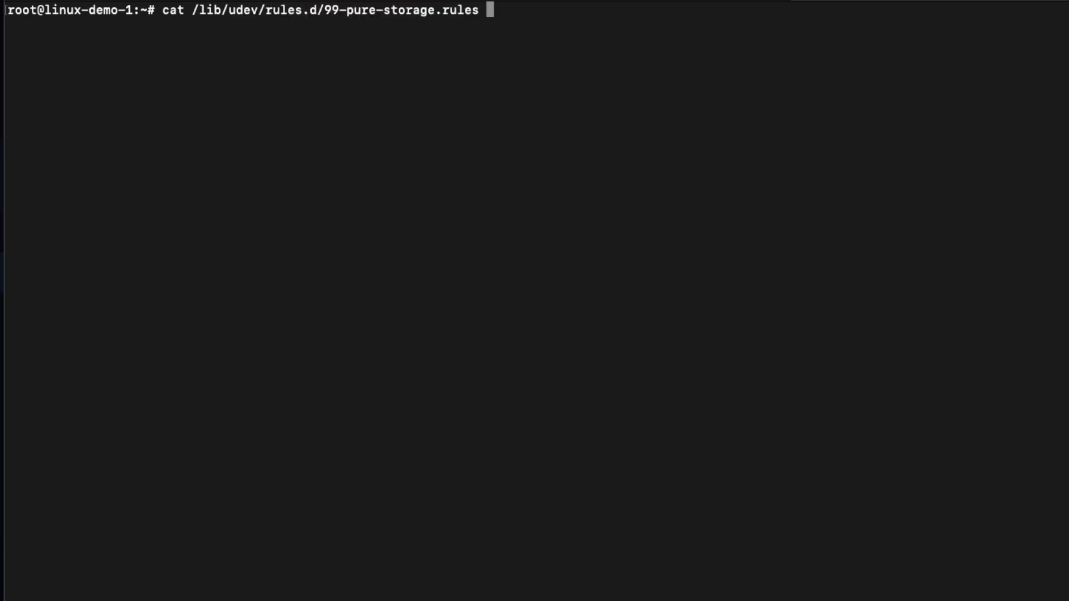
key(Return)
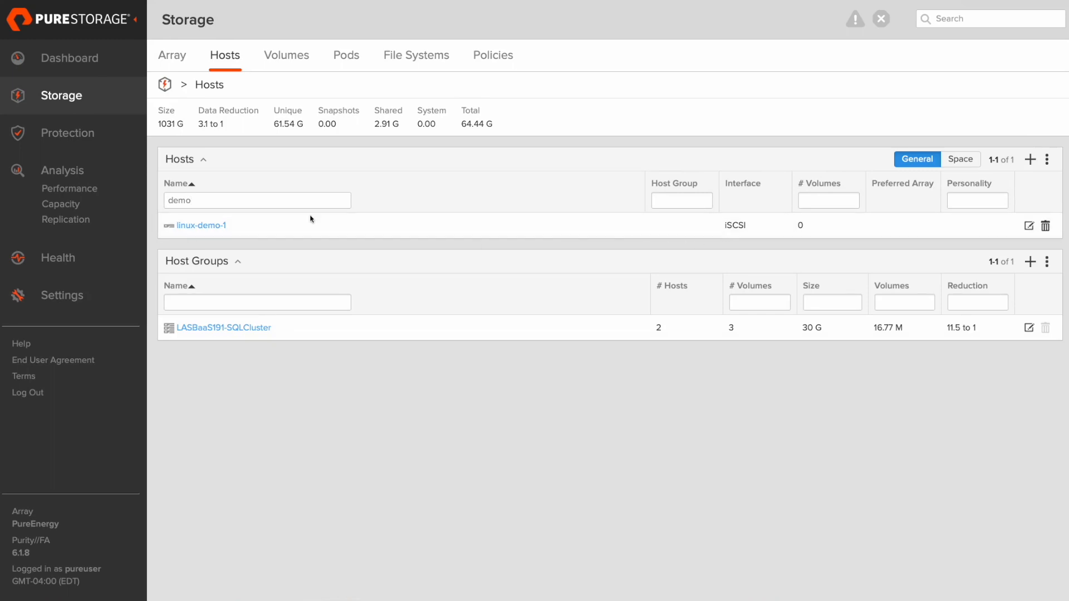
- Compare the linux-demo-1 host port in the Pure Storage console with the InitiatorName in /etc/iscsi/initiatorname.iscsi in the terminal
click(184, 226)
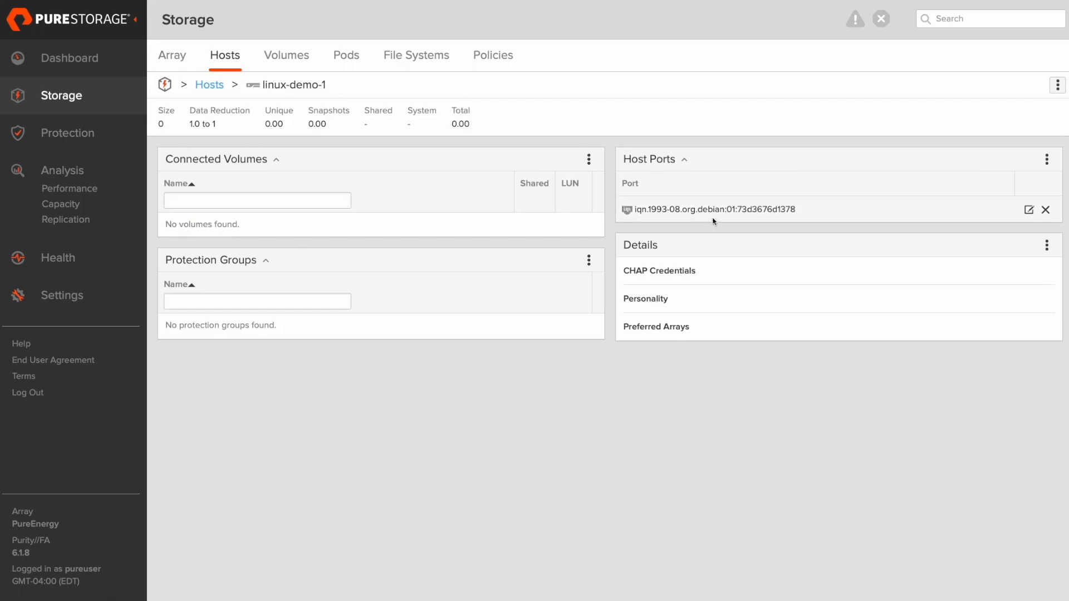
drag(798, 211, 632, 212)
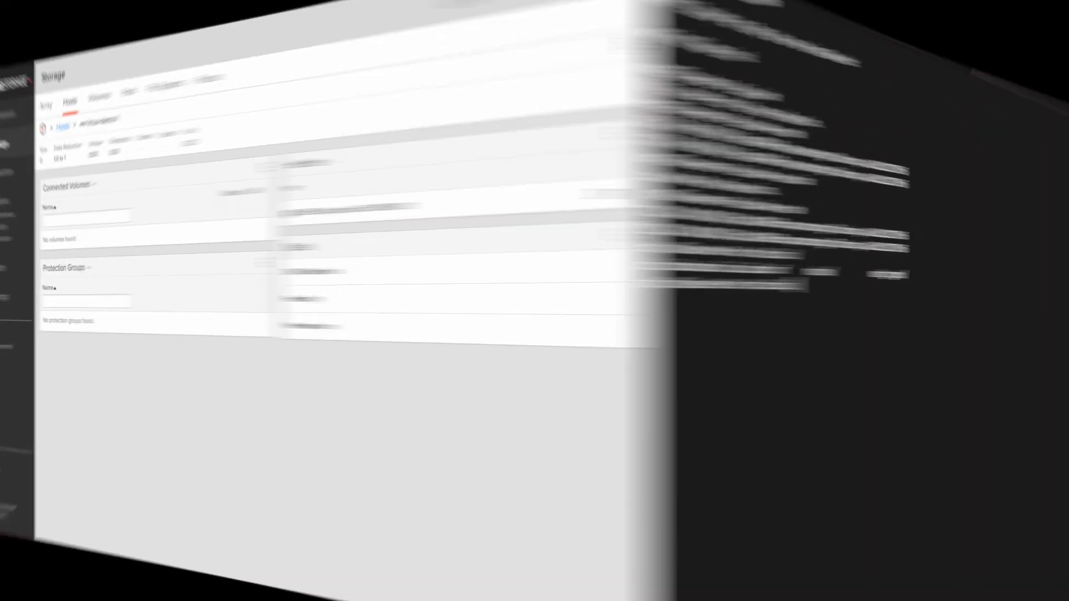
key(Return)
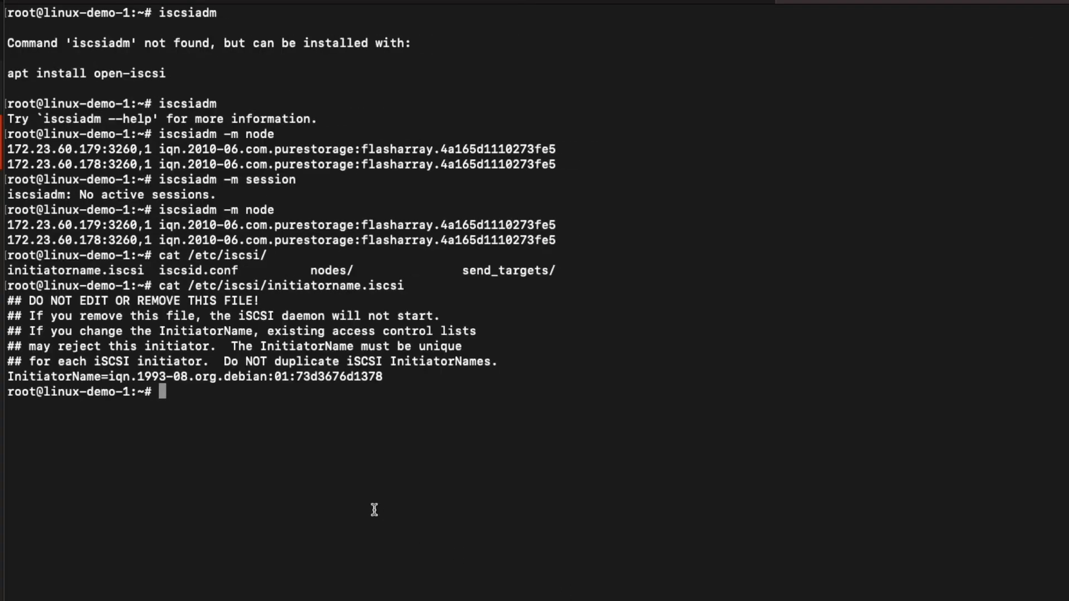
drag(386, 378, 110, 380)
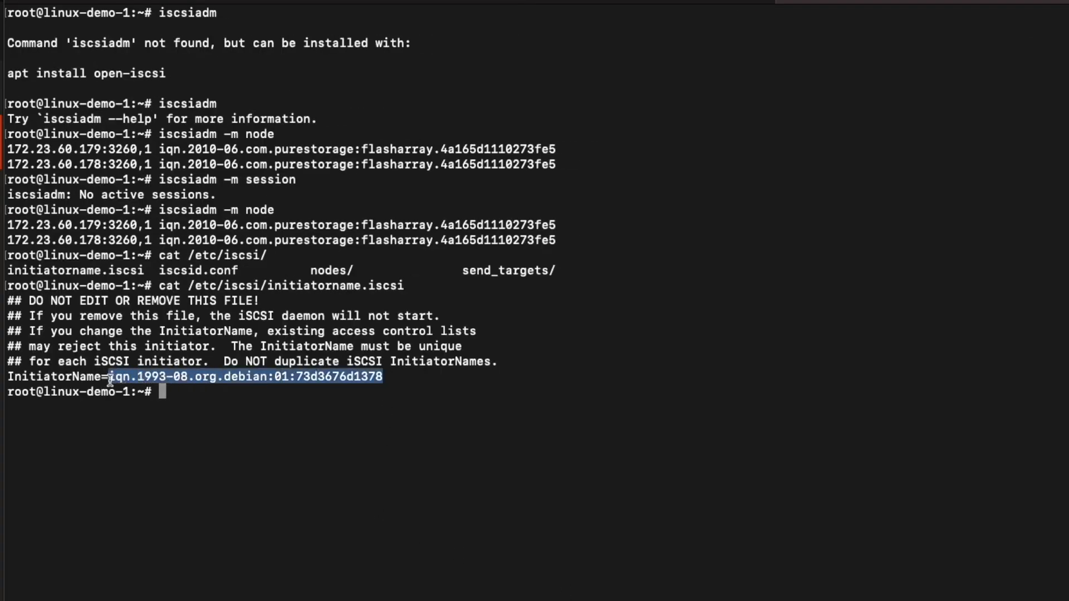
- In Cirrus Migrate Cloud, continue past the completed host preparation and allocate the 4 GiB destination volume for sdc
click(390, 392)
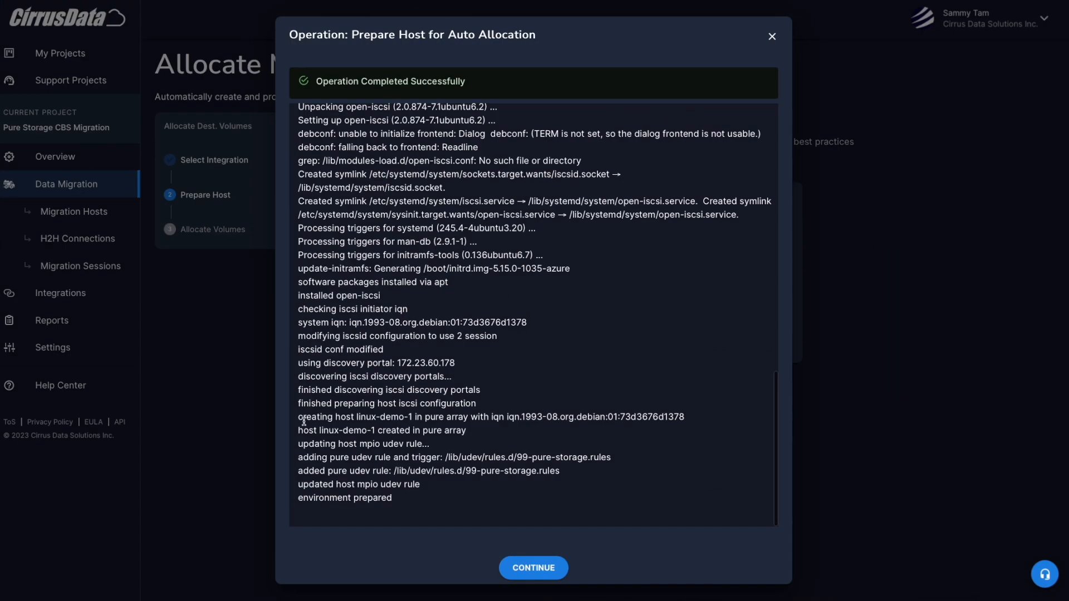
click(540, 569)
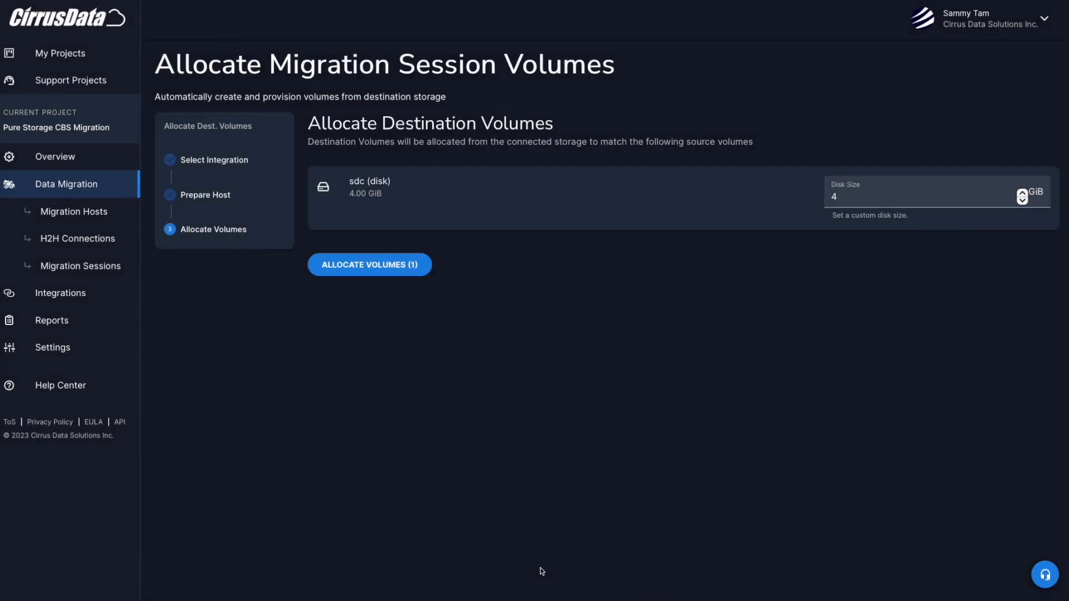
click(372, 272)
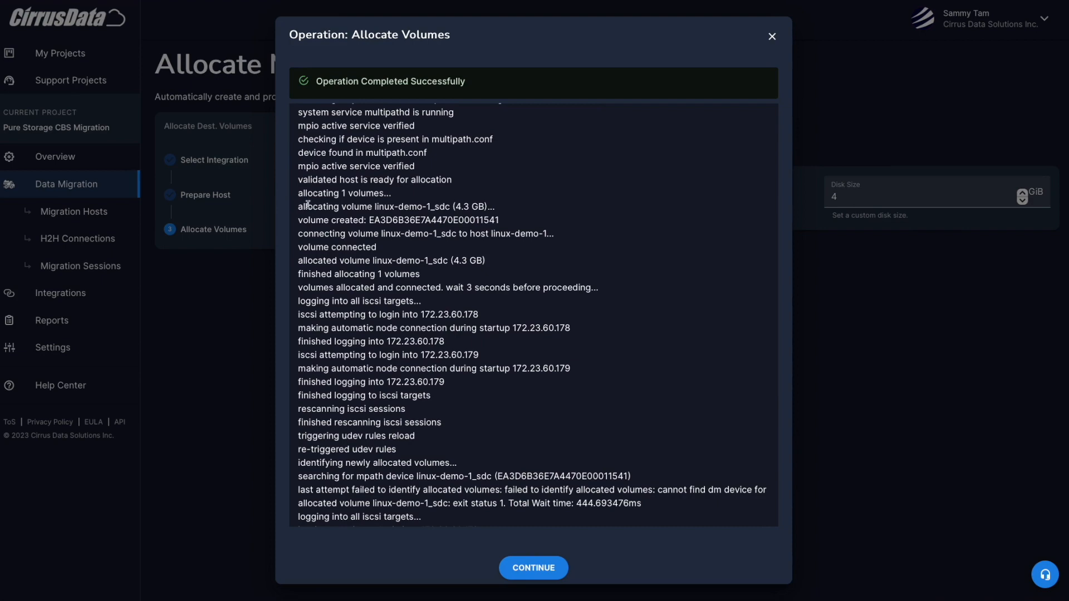
- Review the volume creation and multipath device entries in the Allocate Volumes operation log
drag(299, 206, 556, 225)
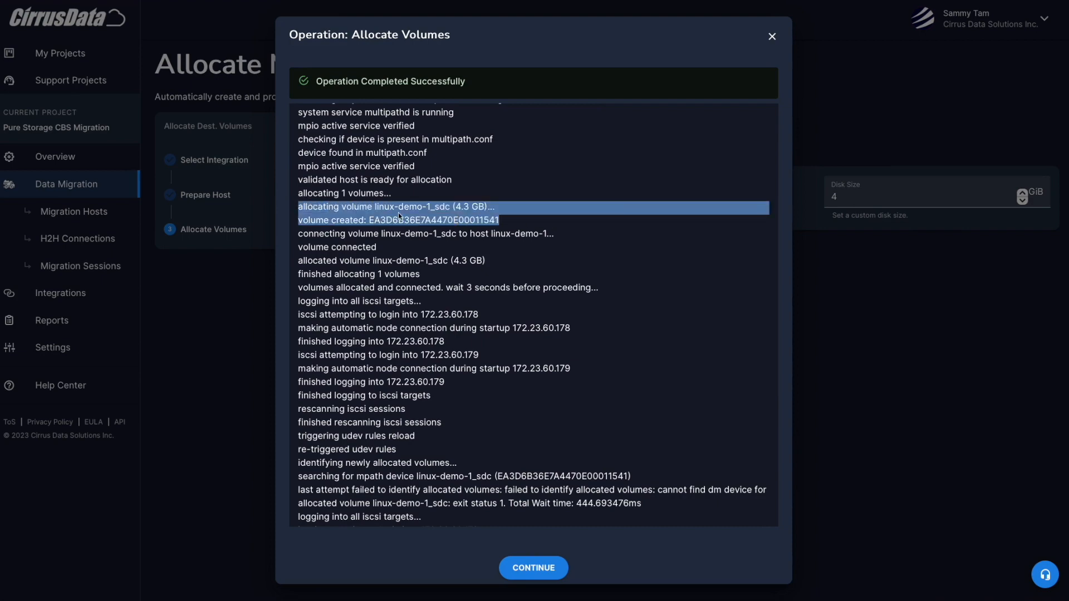
scroll(356, 334, down, 5)
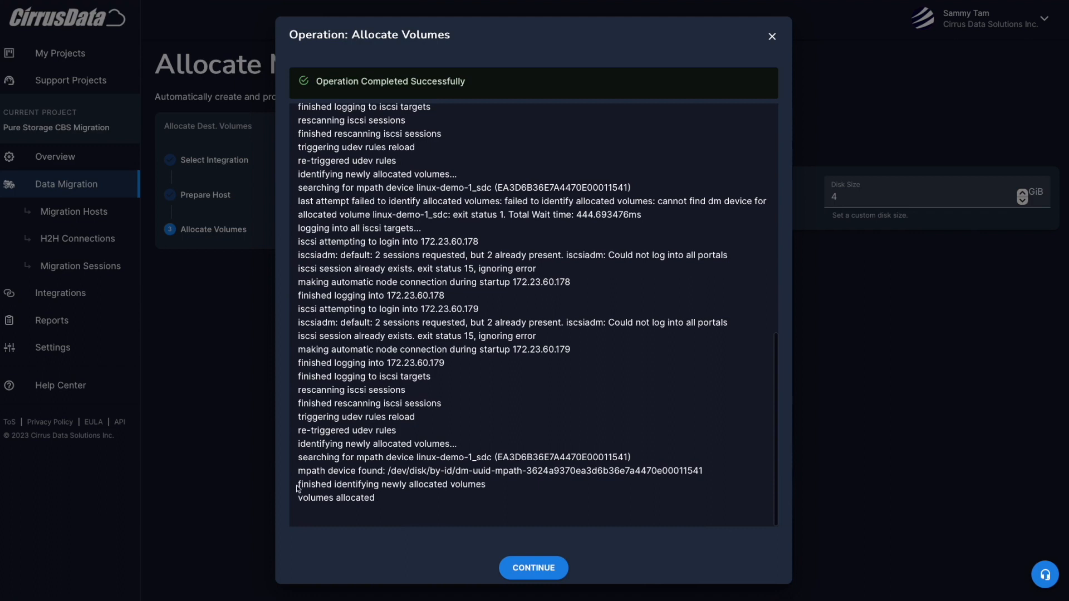
drag(299, 456, 706, 473)
click(573, 492)
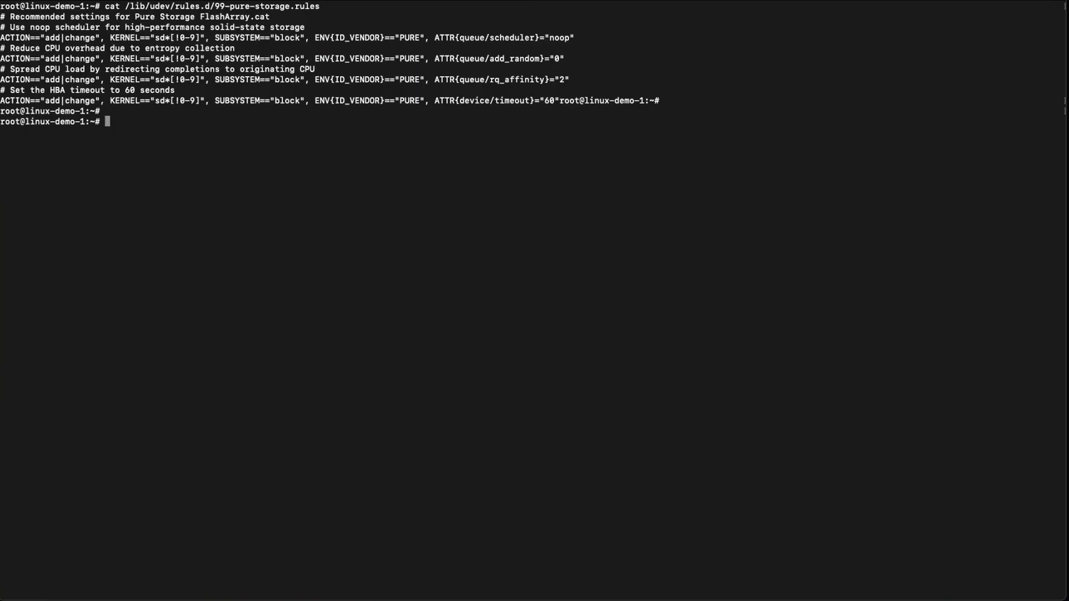
- In the terminal on linux-demo-1, list the multipath devices with multipath -ll and examine the FlashArray paths
text(multipath -ll)
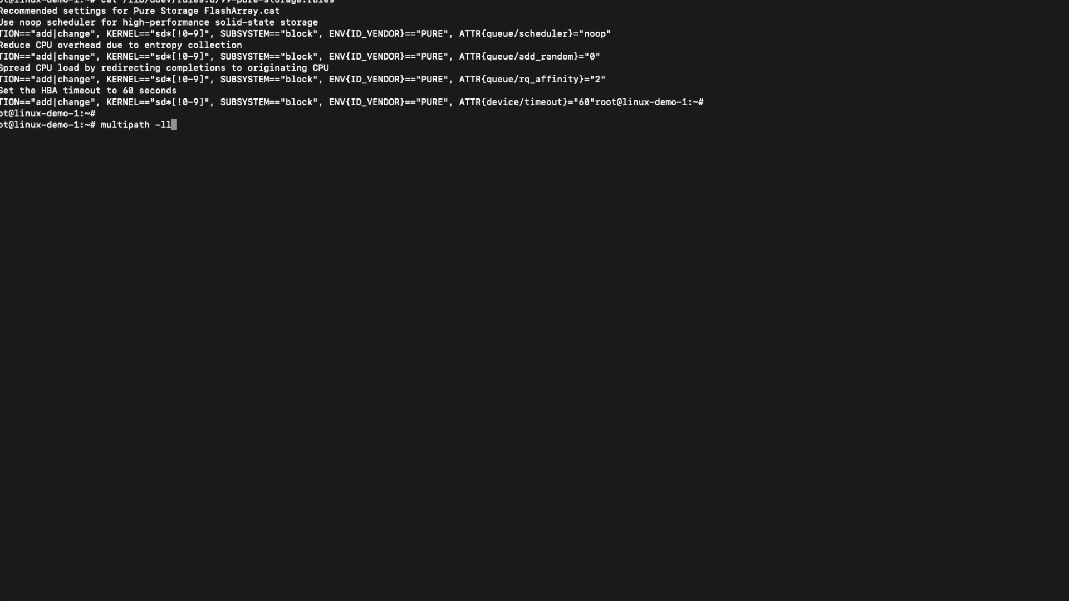
key(Return)
drag(311, 261, 6, 189)
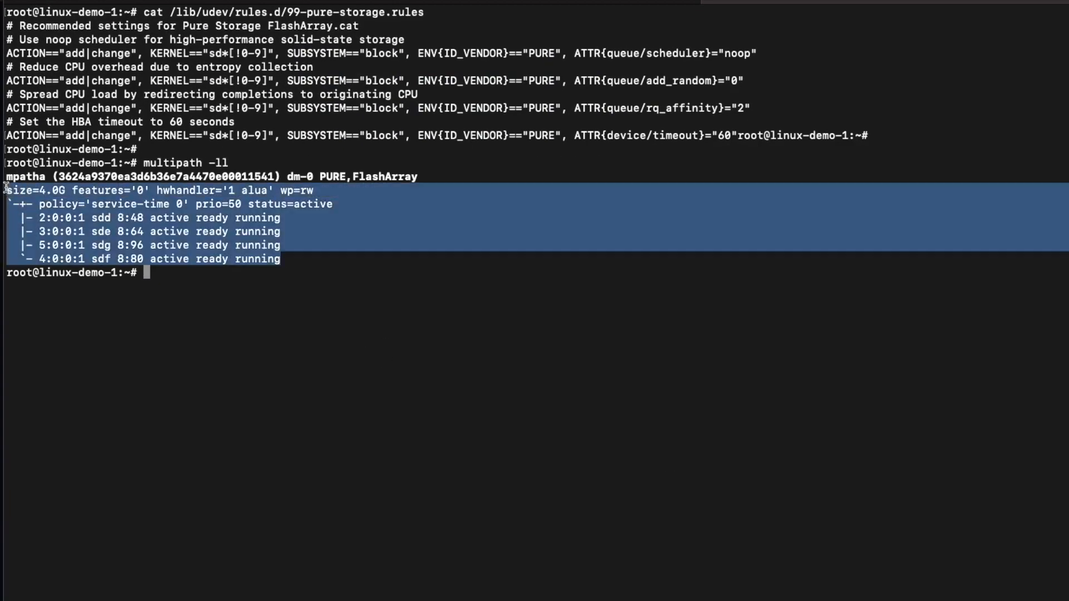
- List the active iSCSI sessions with iscsiadm -m session and examine the connections to the array
text(iscsiadm -m sessions)
key(Return)
text(iscsiadm -m session)
key(Return)
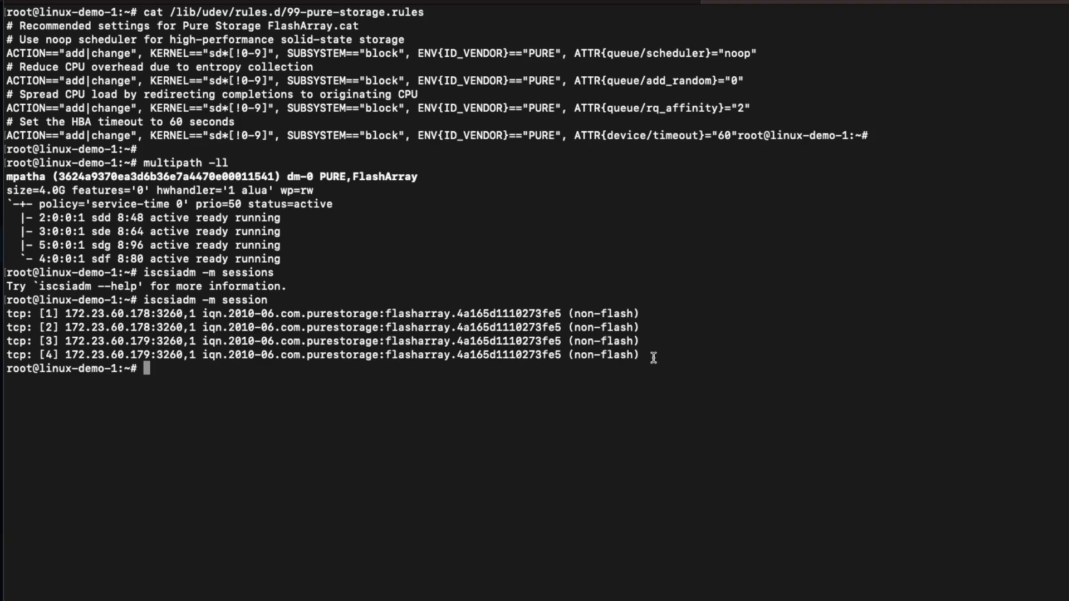
drag(653, 358, 7, 300)
click(251, 416)
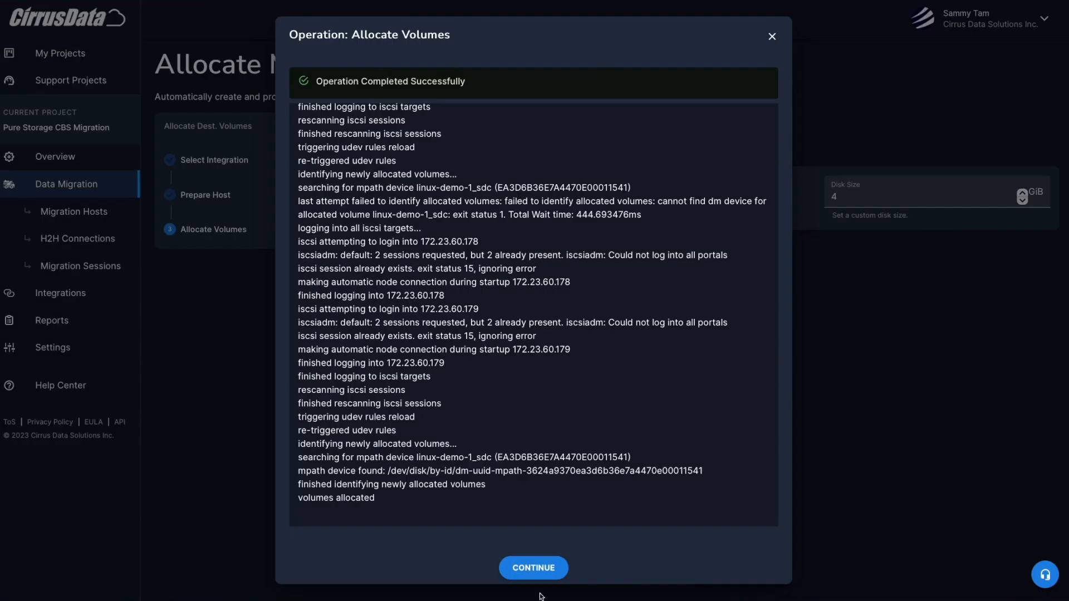
- In Cirrus Migrate Cloud, accept the completed volume allocation and continue with the migration session setup
click(549, 567)
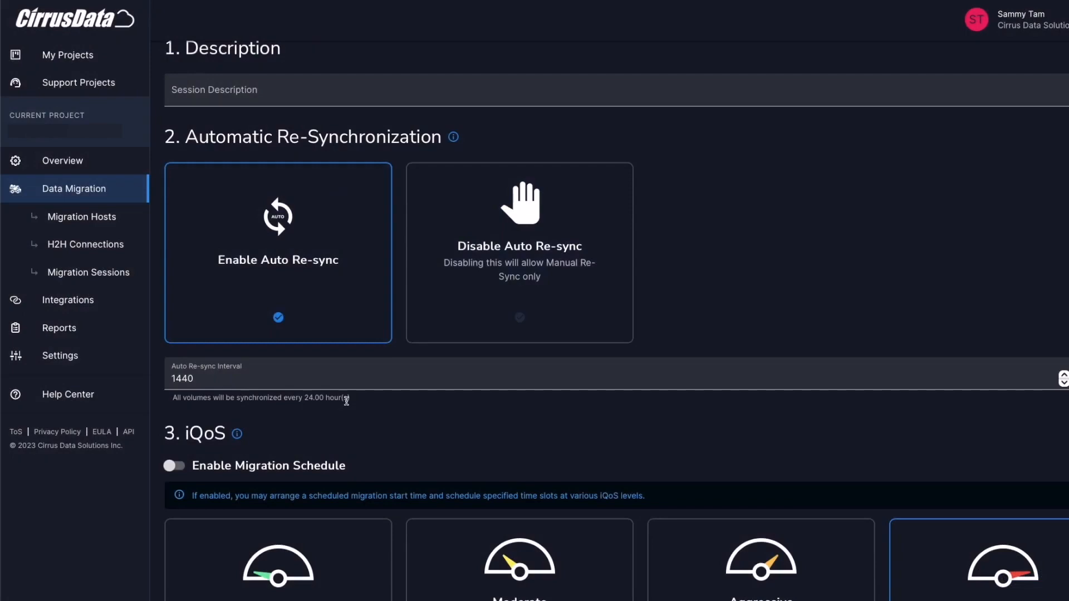
- Enable the iQoS migration schedule to view its start time and time slot options, and disable it again
scroll(347, 401, down, 3)
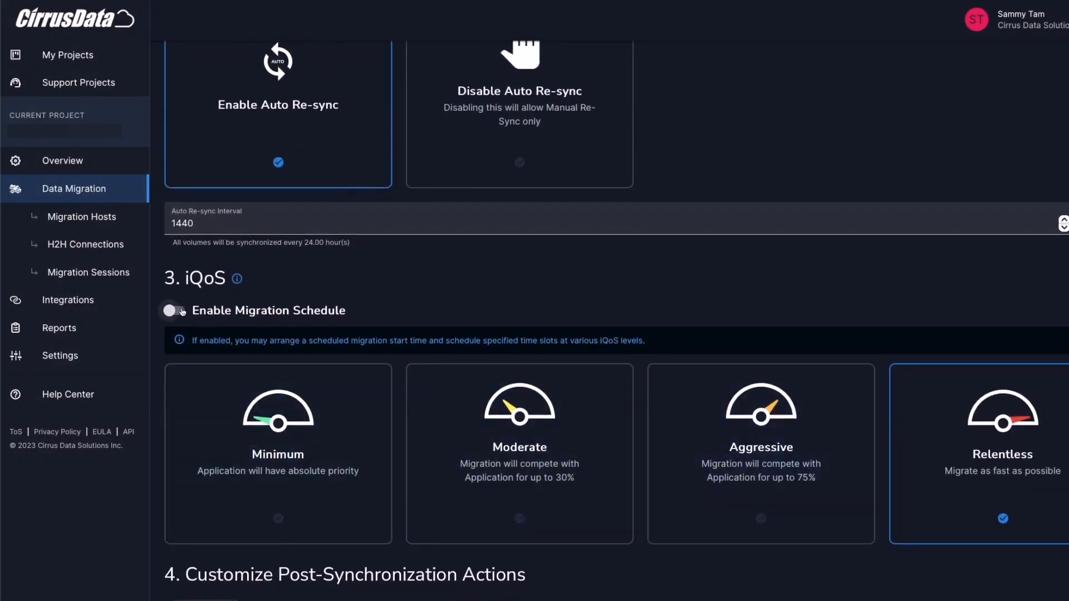
click(174, 311)
scroll(183, 223, down, 3)
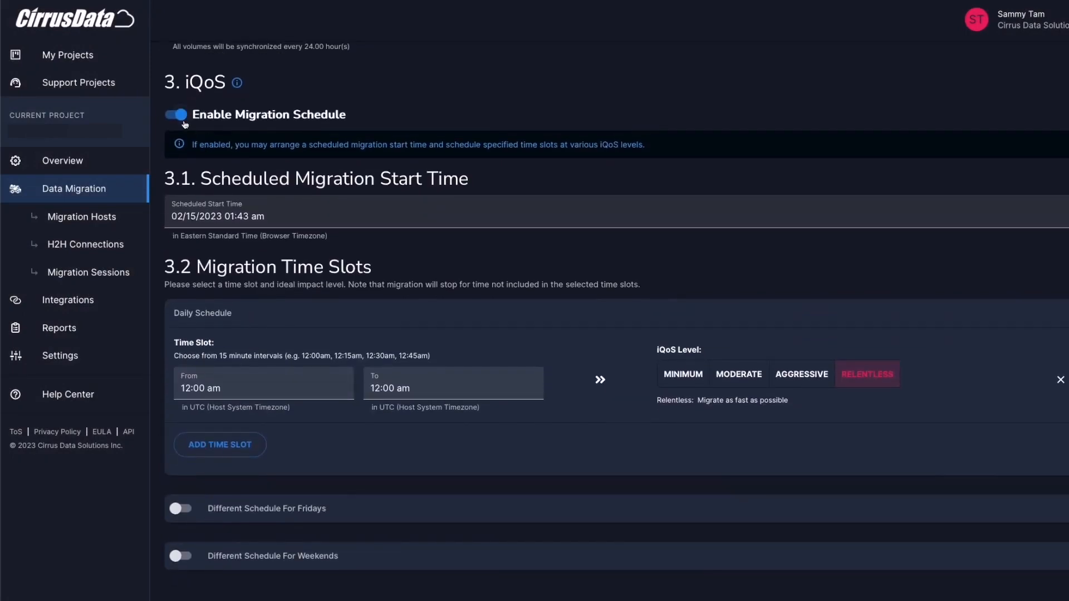
click(184, 122)
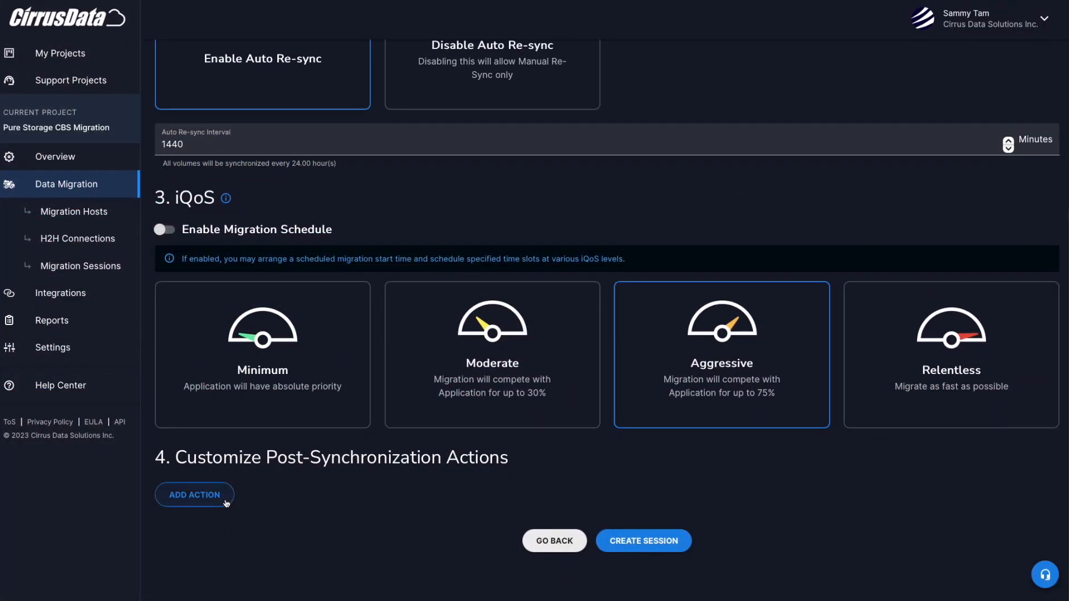
- Start adding a Take Snapshot post-synchronization action to view the available integrations, and cancel it
click(226, 501)
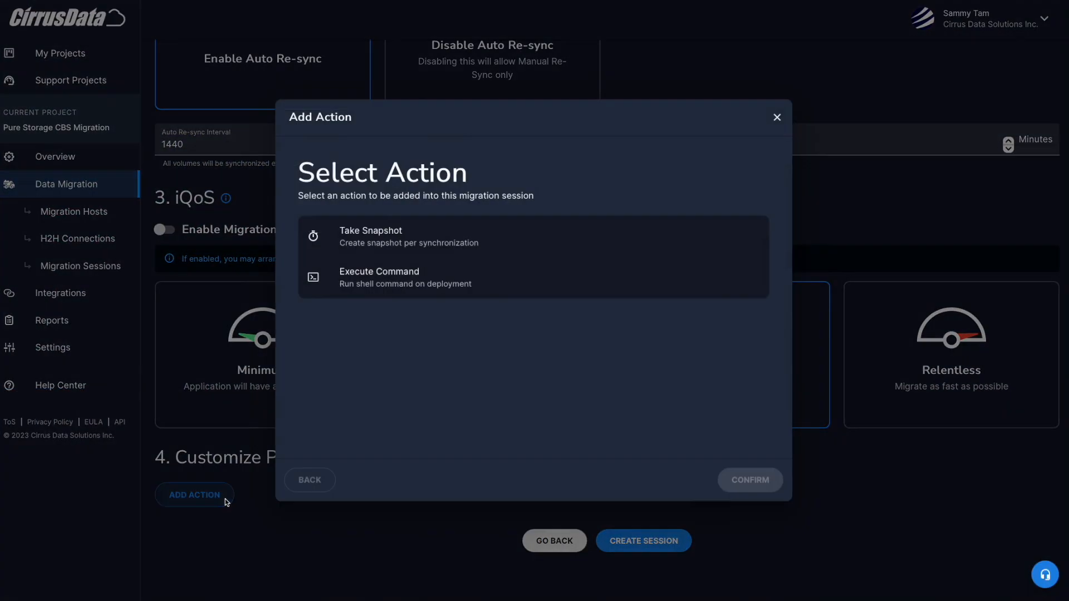
click(426, 250)
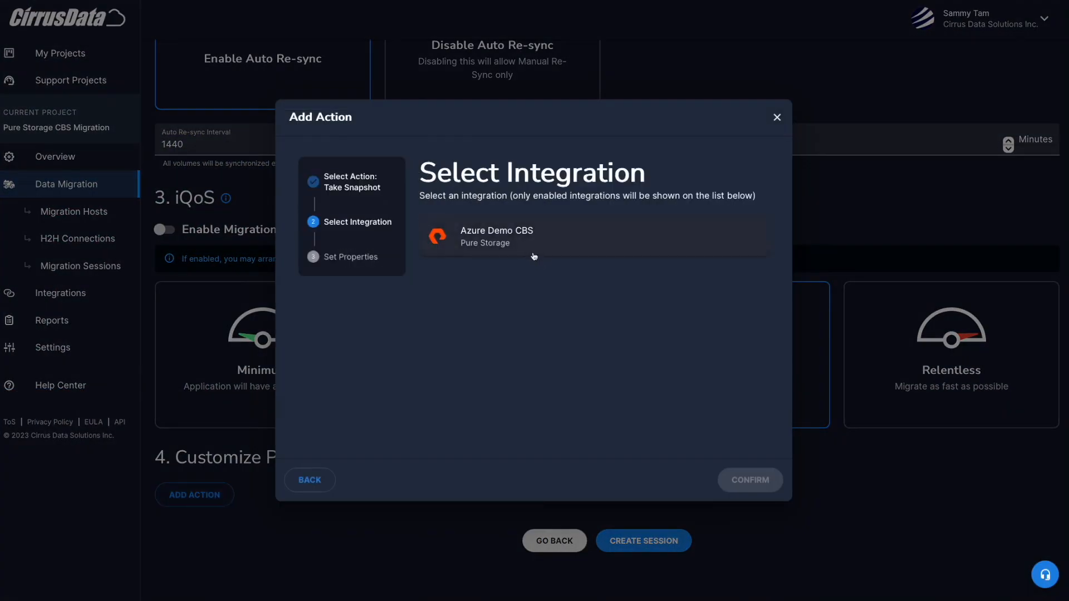
click(777, 124)
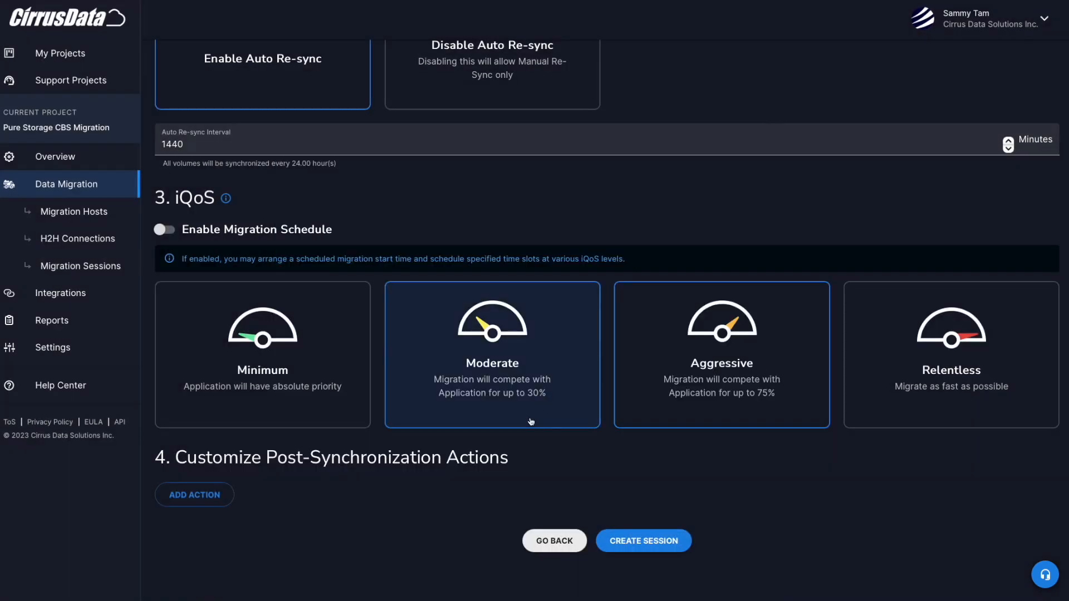
- Create the migration session and open the changed data map for the sdc volume
click(644, 543)
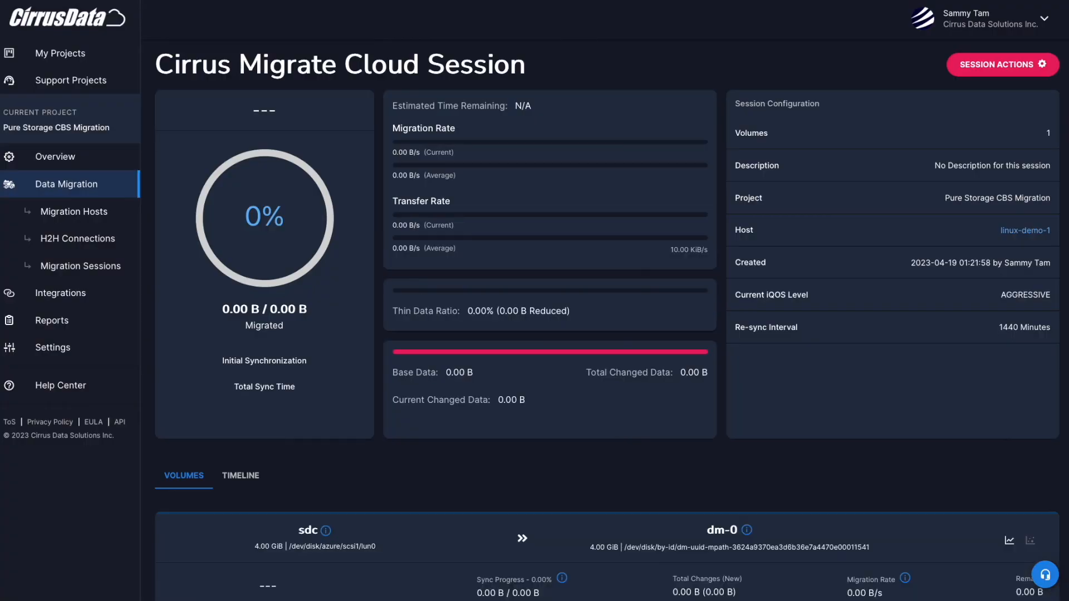
scroll(615, 428, down, 1)
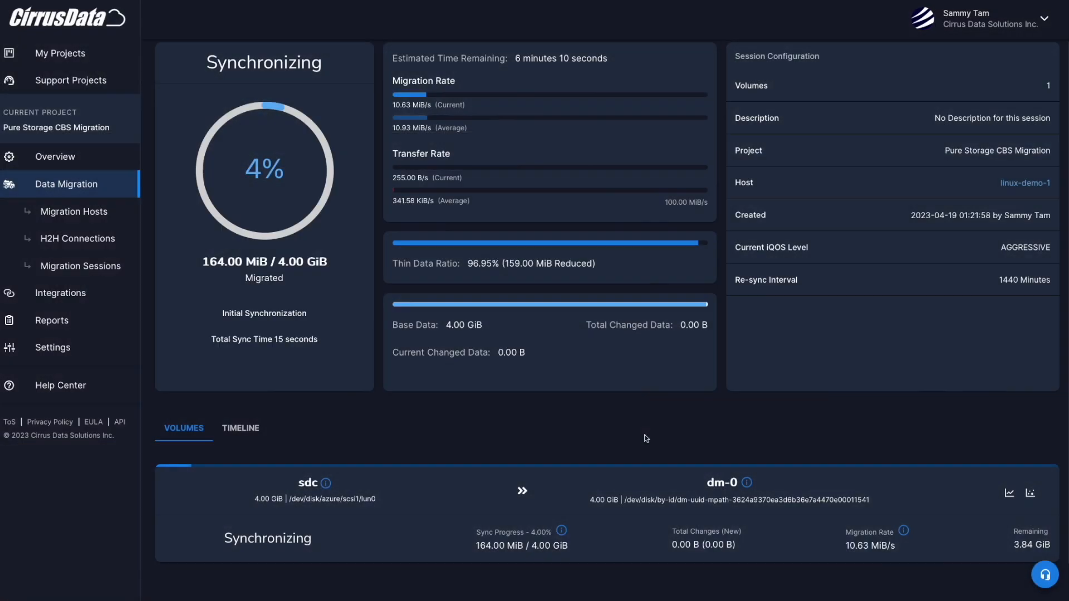
click(1030, 493)
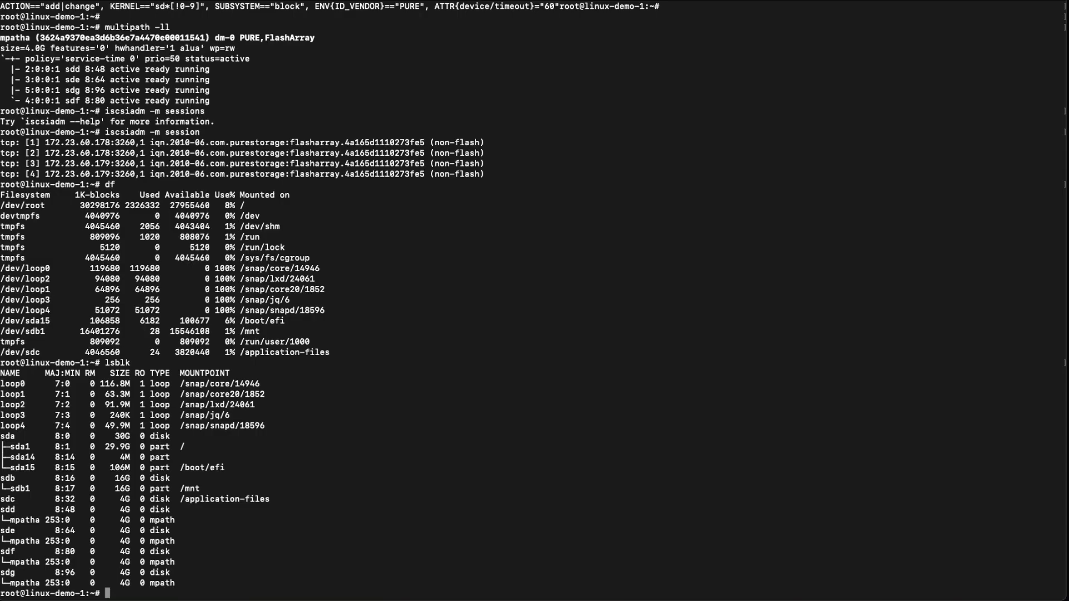
- In the terminal, list the block devices with lsblk and copy sdc's mount point path, /application-files
text(lsblk)
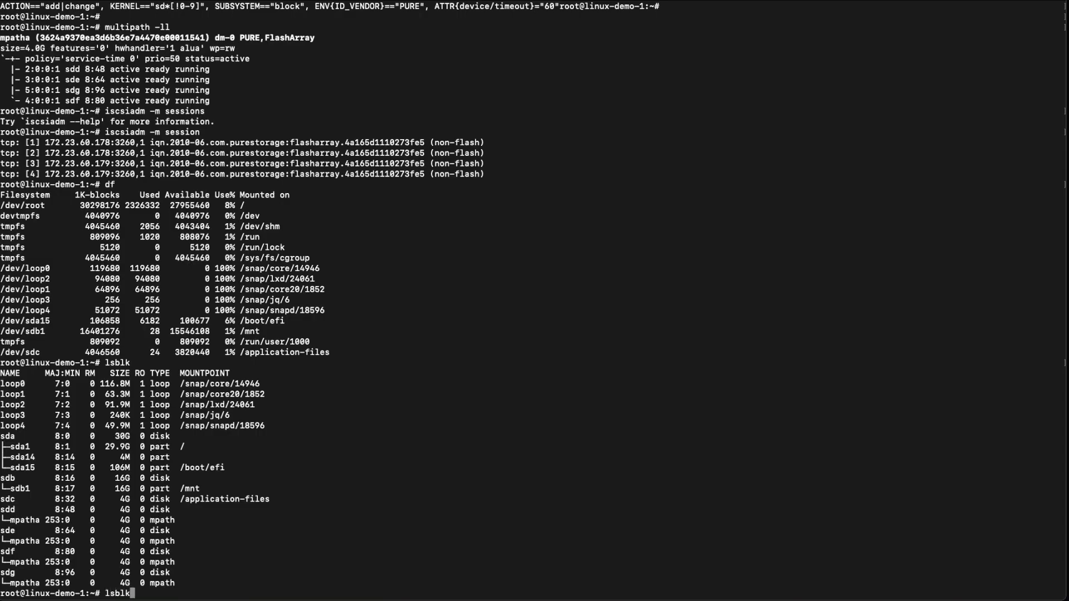
key(Return)
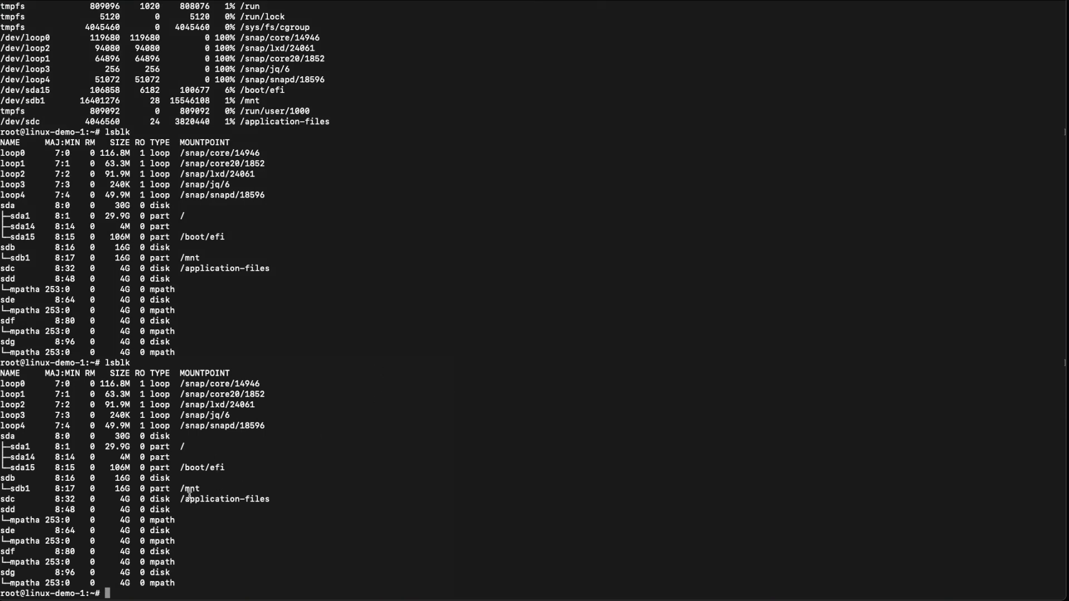
drag(181, 499, 272, 499)
key(super+c)
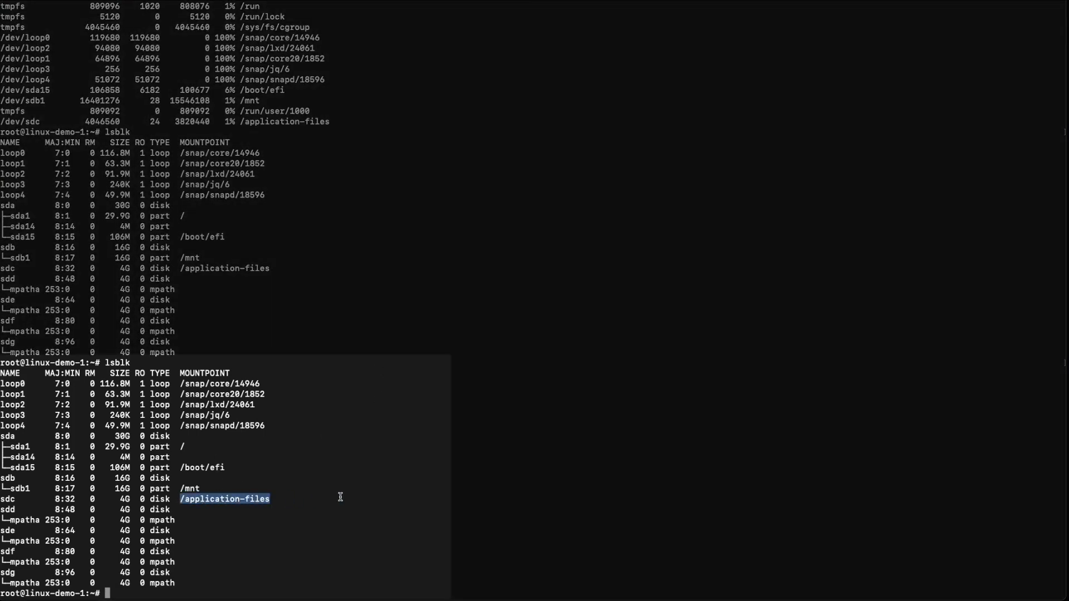
- Copy the /boot directory recursively into /application-files with cp -r to generate changed data on sdc
text(cp -r /)
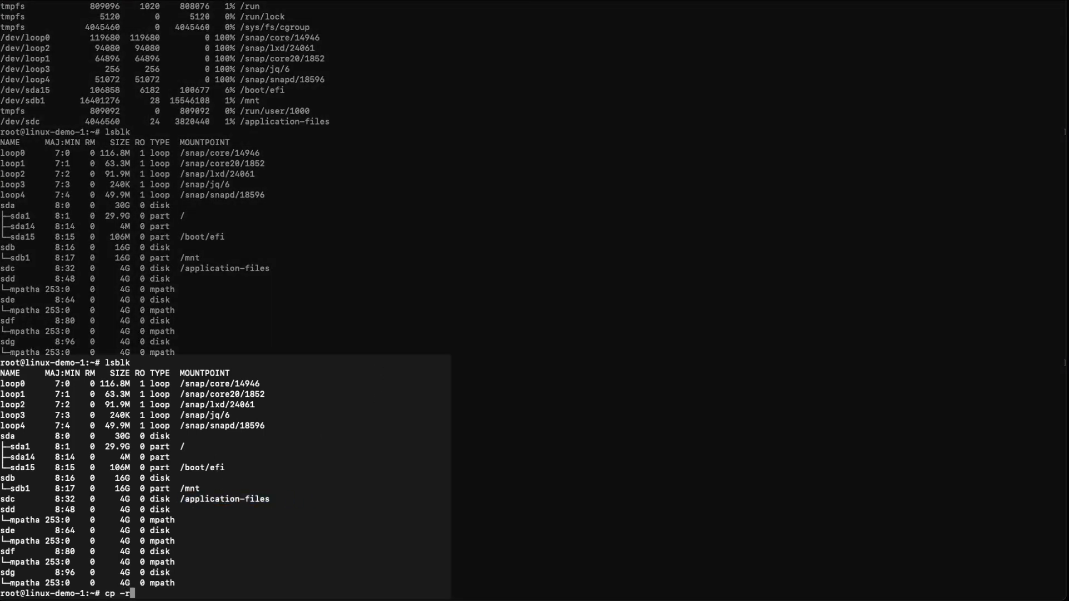
text(boot/)
key(BackSpace)
key(super+v)
key(Return)
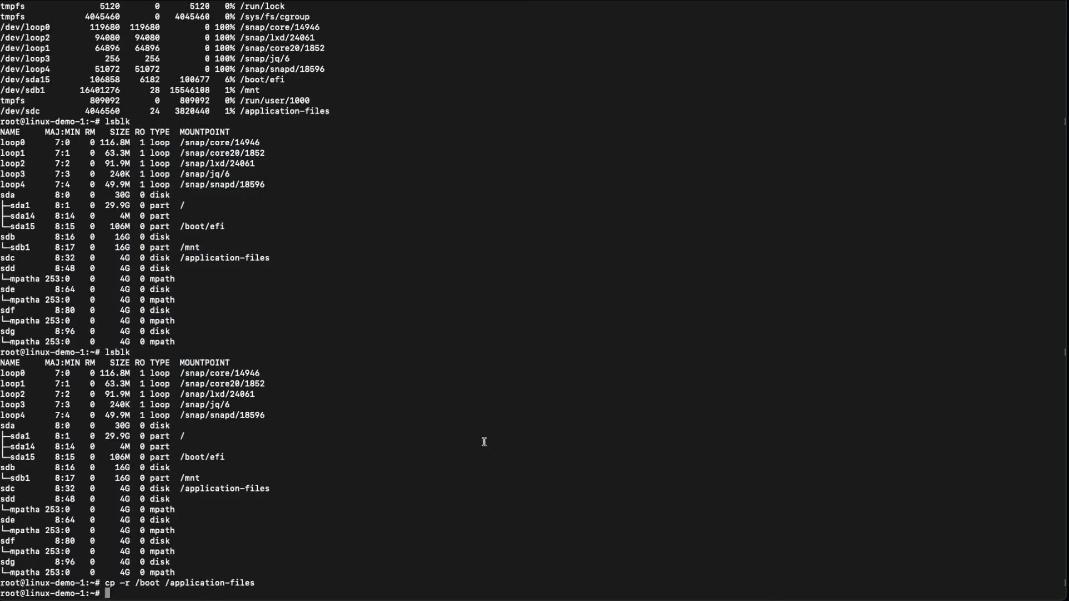
text(/boot /application-files)
key(Return)
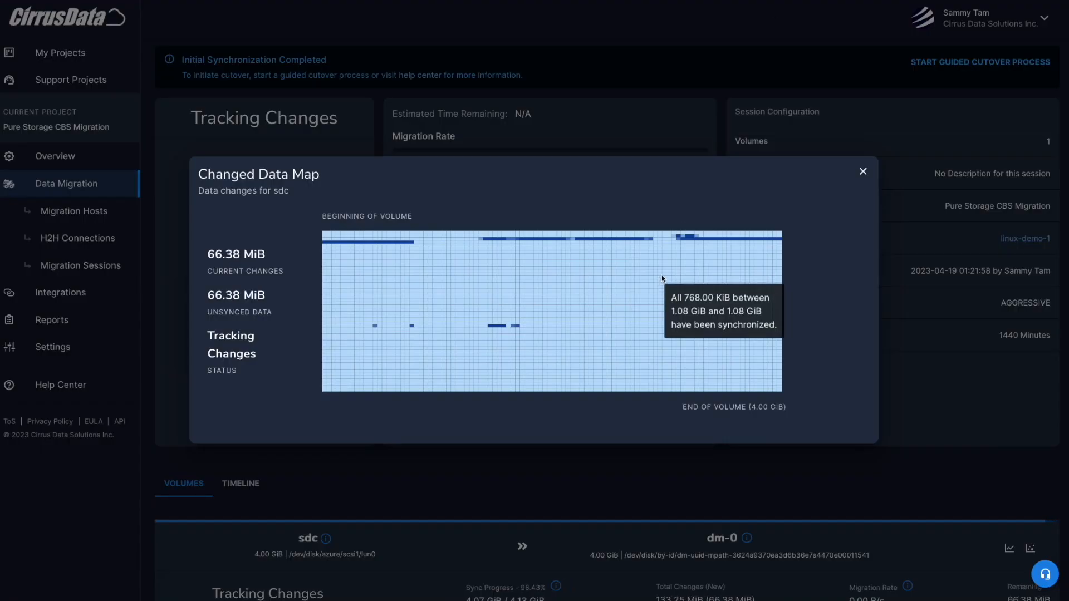
- In the Cirrus Migrate Cloud session, trigger a synchronization and check its progress in sdc's changed data map
click(864, 172)
scroll(865, 173, up, 2)
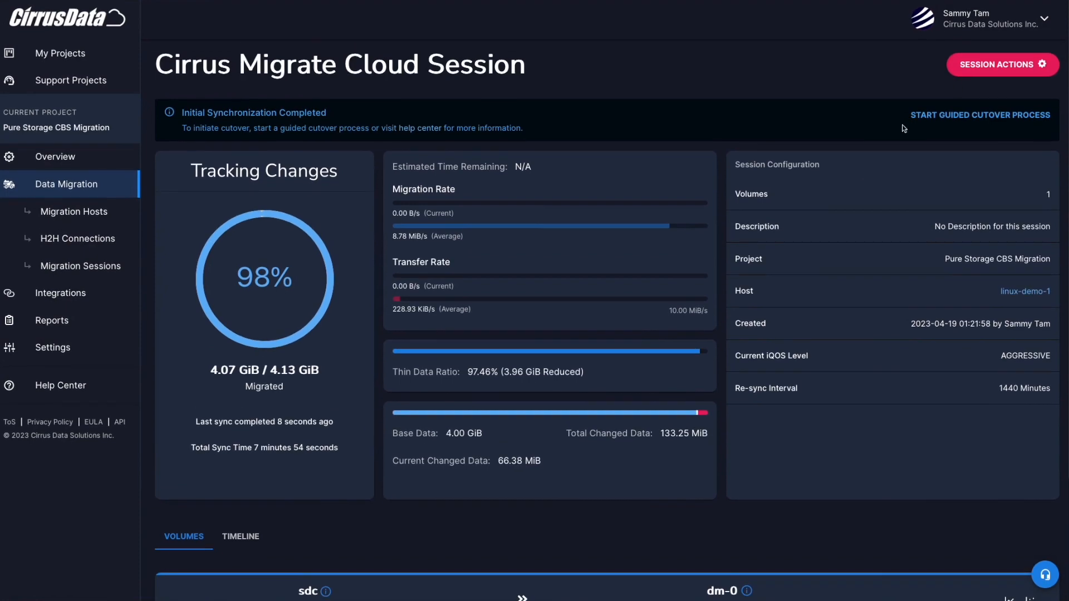
click(997, 64)
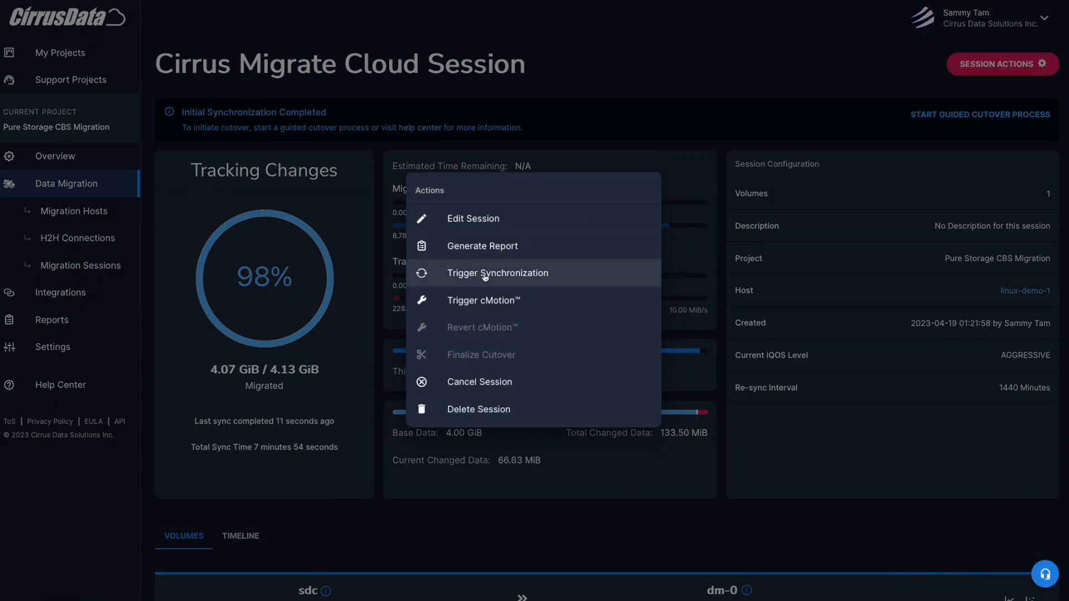
click(586, 275)
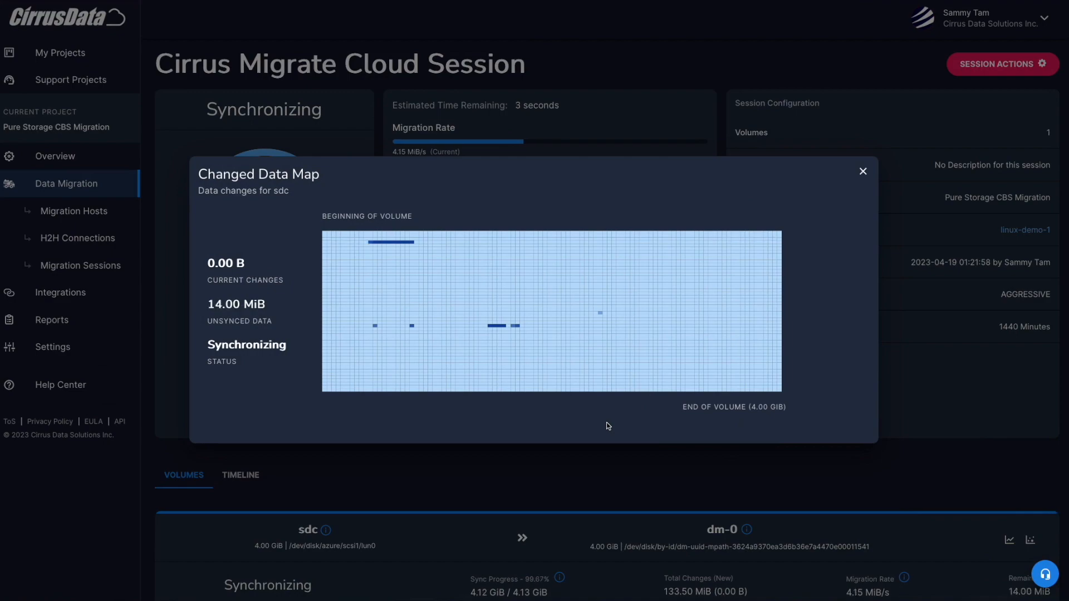
click(863, 172)
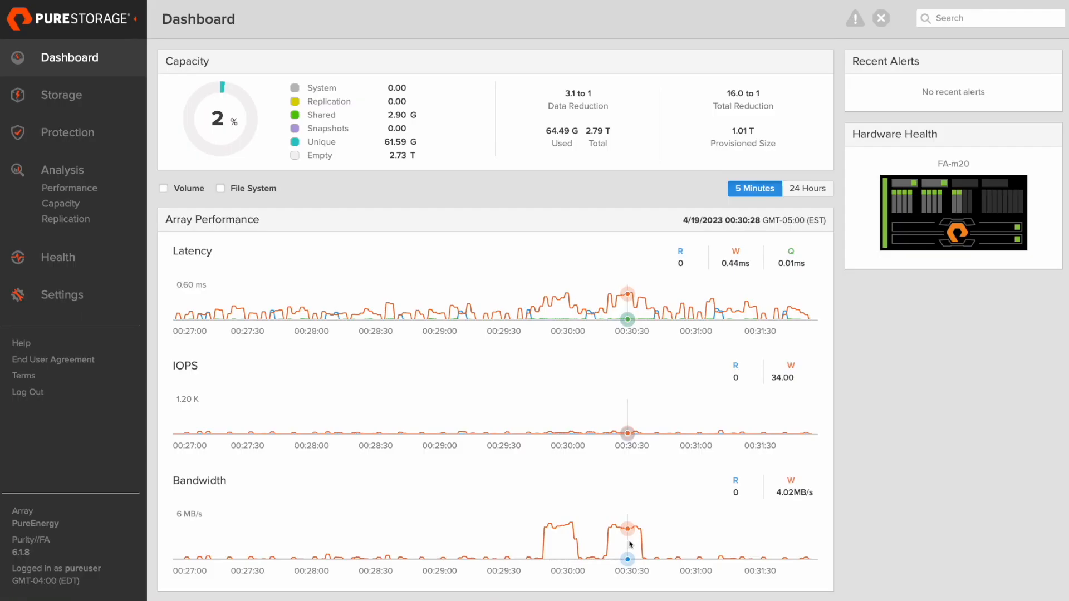
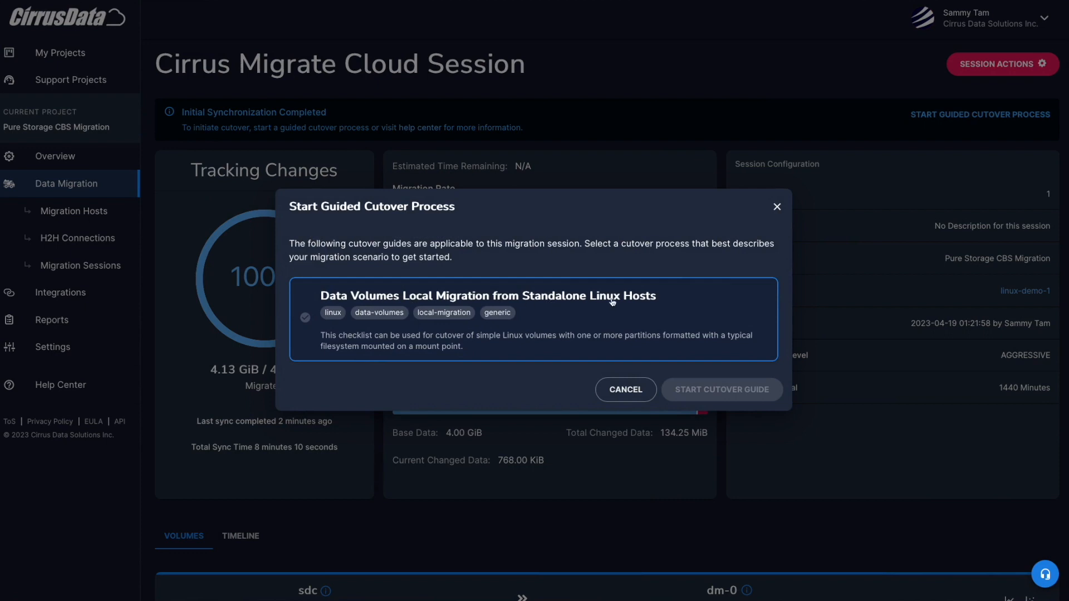
- Start the Data Volumes Local Migration from Standalone Linux Hosts cutover guide and trigger cMotion
click(580, 345)
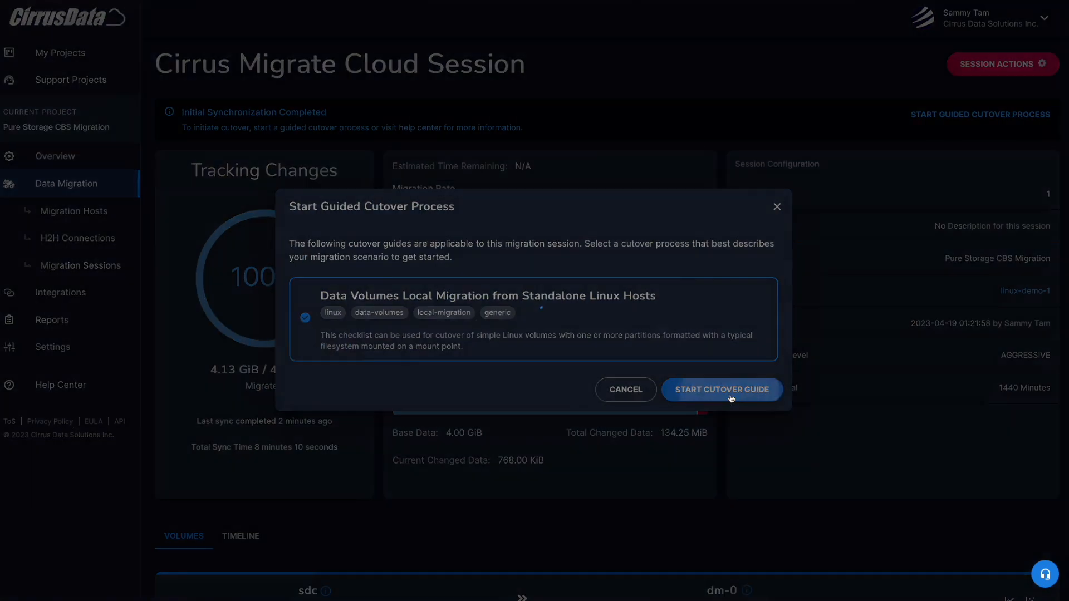
click(722, 390)
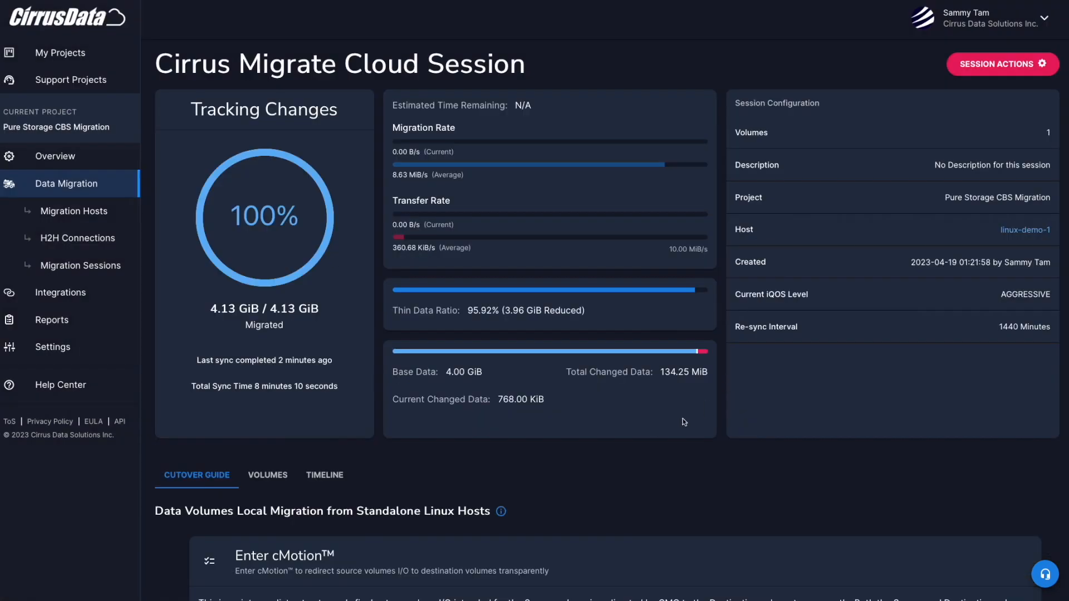
scroll(685, 422, down, 7)
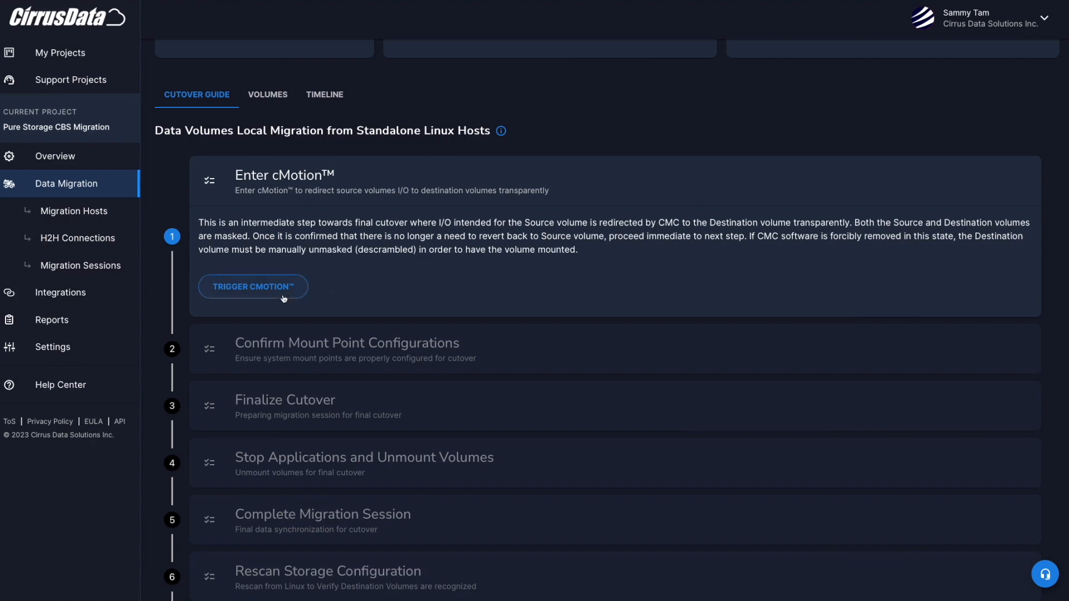
click(284, 299)
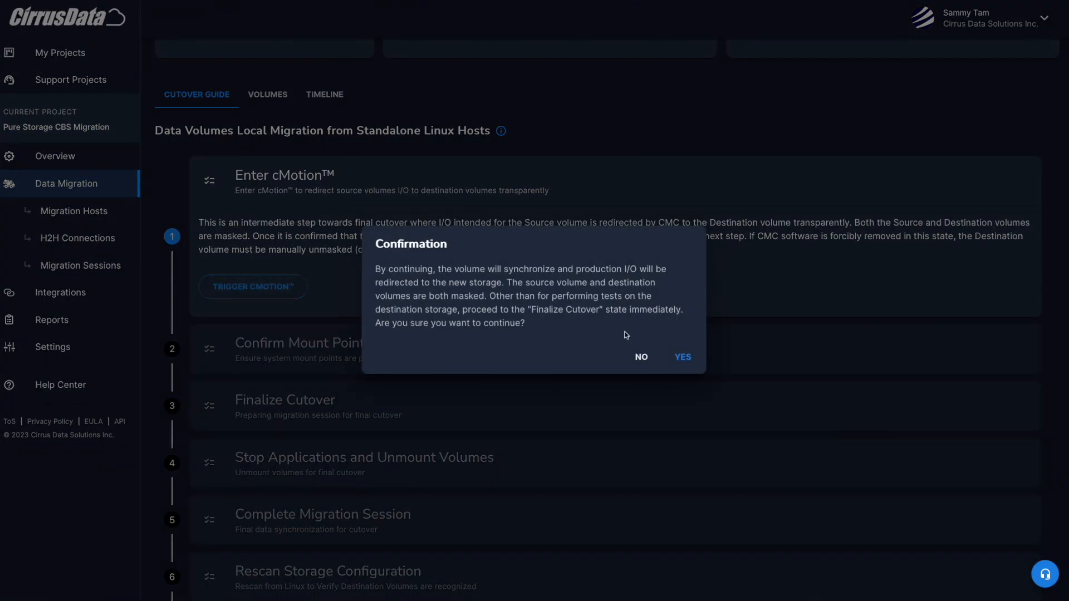
click(681, 357)
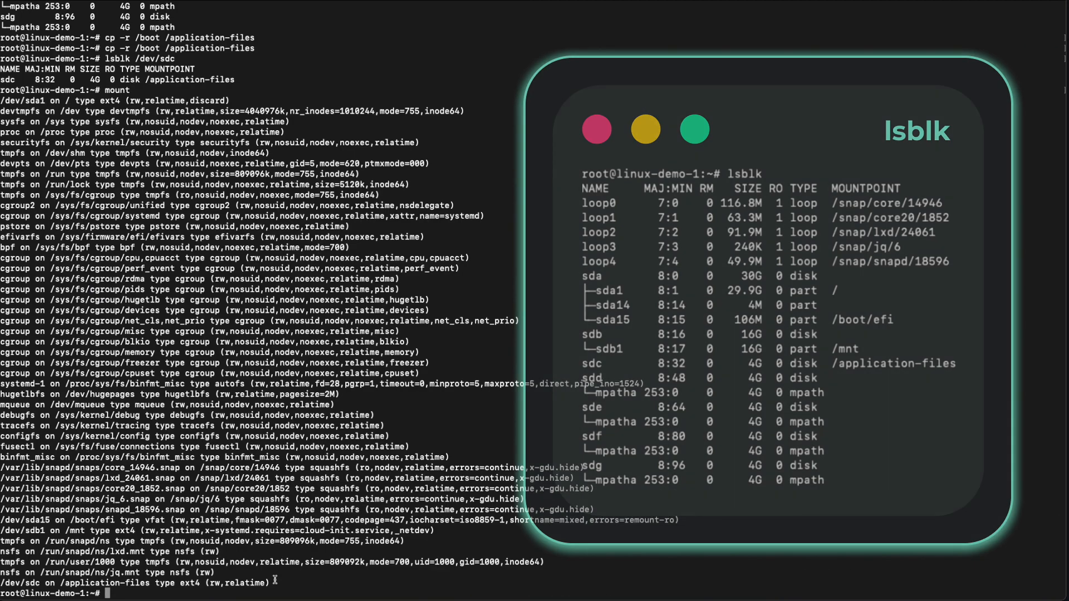
- In the terminal, check the /dev/sdc mount entry, change to /application-files and write "after-cmotion" to a file named after-cmotion
drag(270, 582, 2, 583)
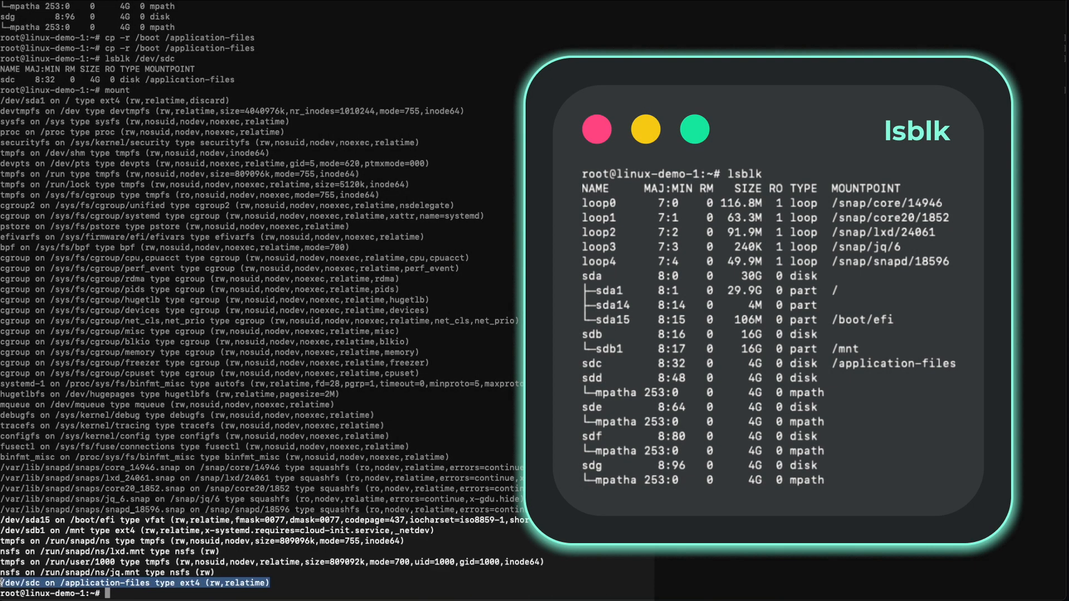
click(99, 593)
text(cd /application-files/)
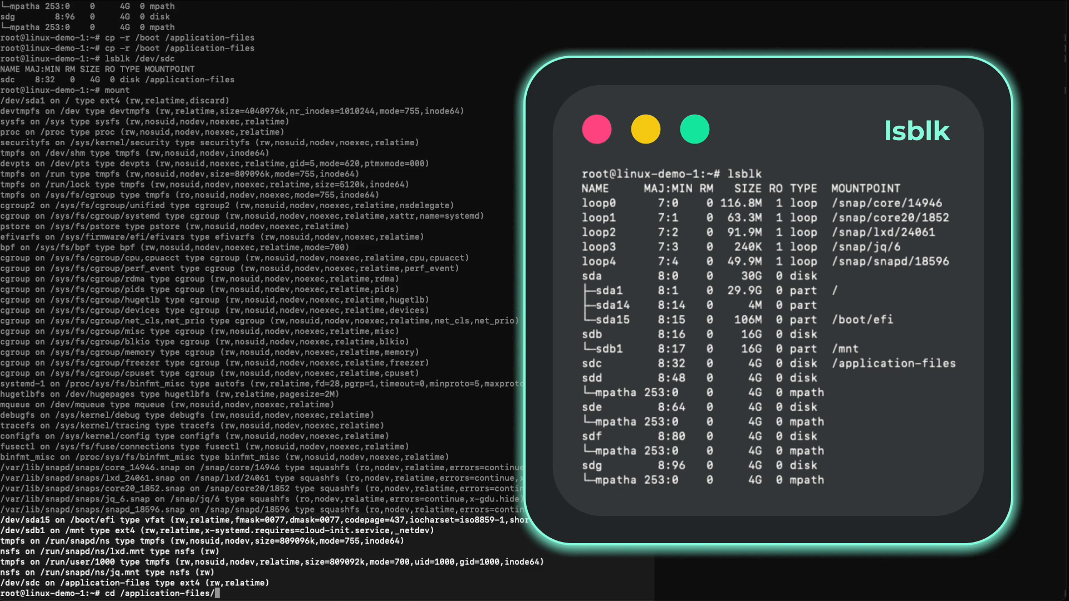
key(Return)
text(echo "af)
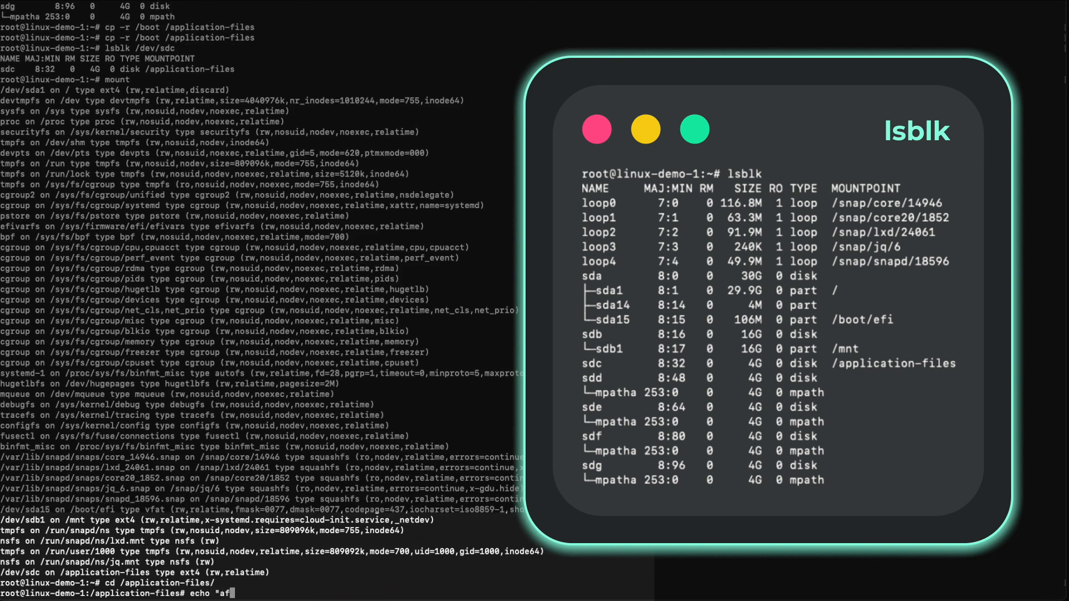
text(ter-cmotion" > after-cmotion)
key(Return)
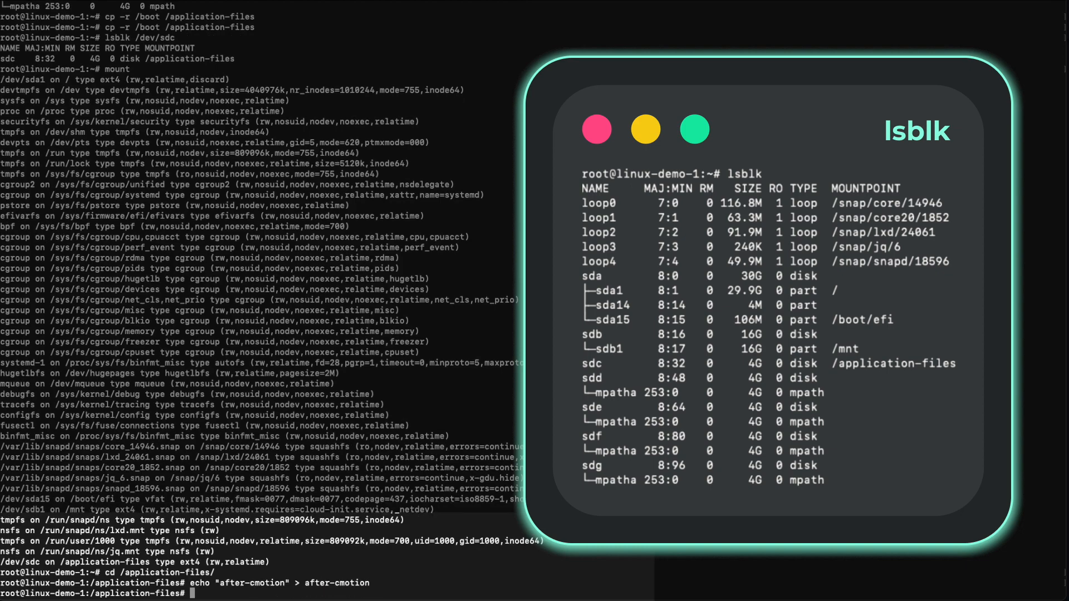
- Rerun the recursive copy of /boot into /application-files from the command history
key(ctrl+r)
text(cp)
key(Return)
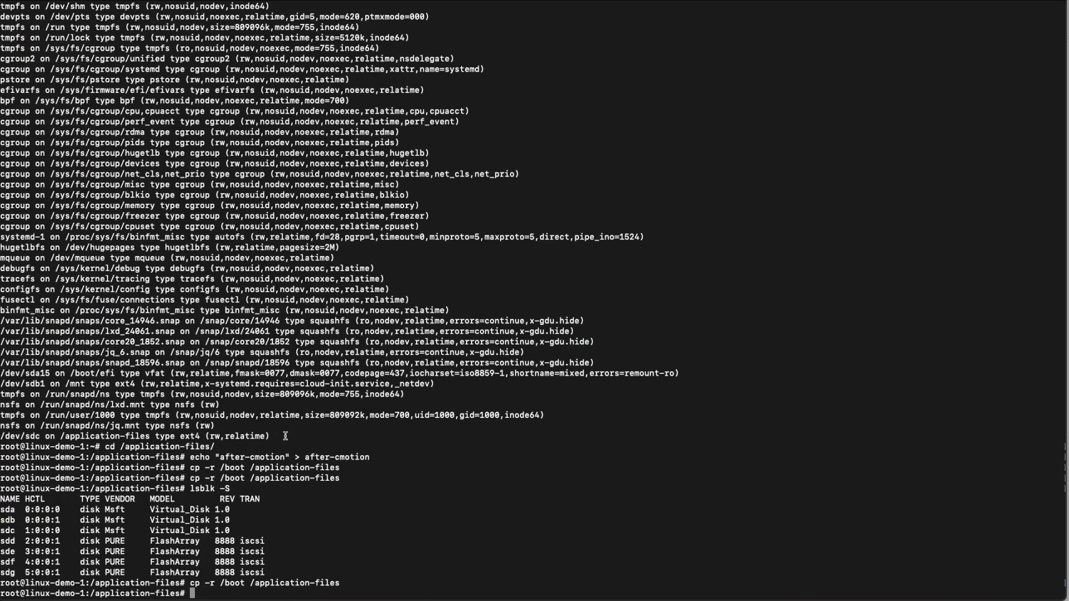
- Examine the /dev/sdc mount entry, sdc's disk model in the lsblk -S list, and dm-0's write activity
drag(286, 436, 3, 435)
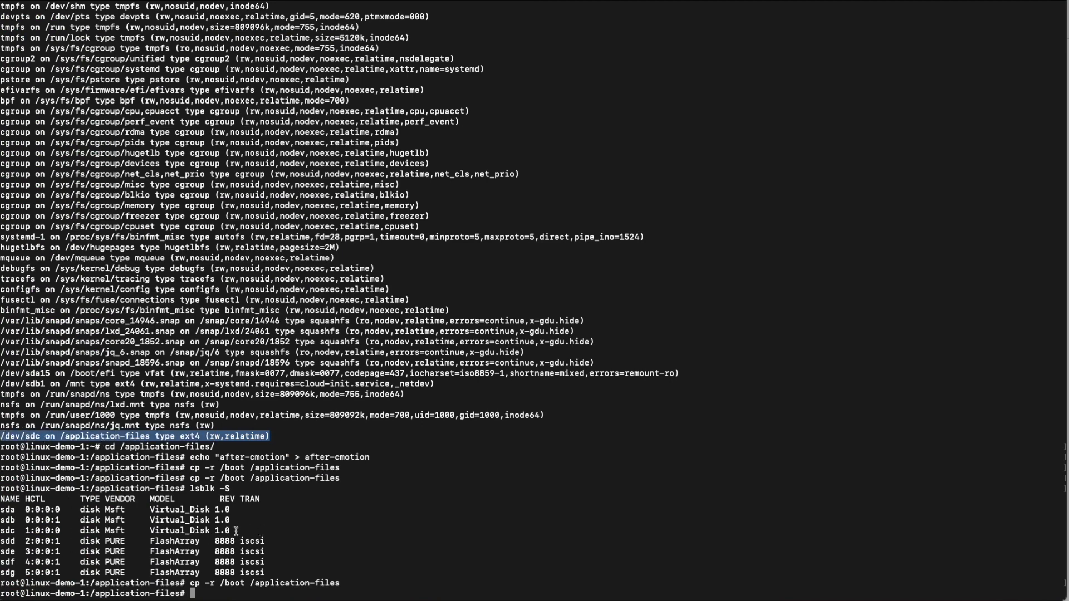
drag(236, 531, 6, 533)
click(326, 532)
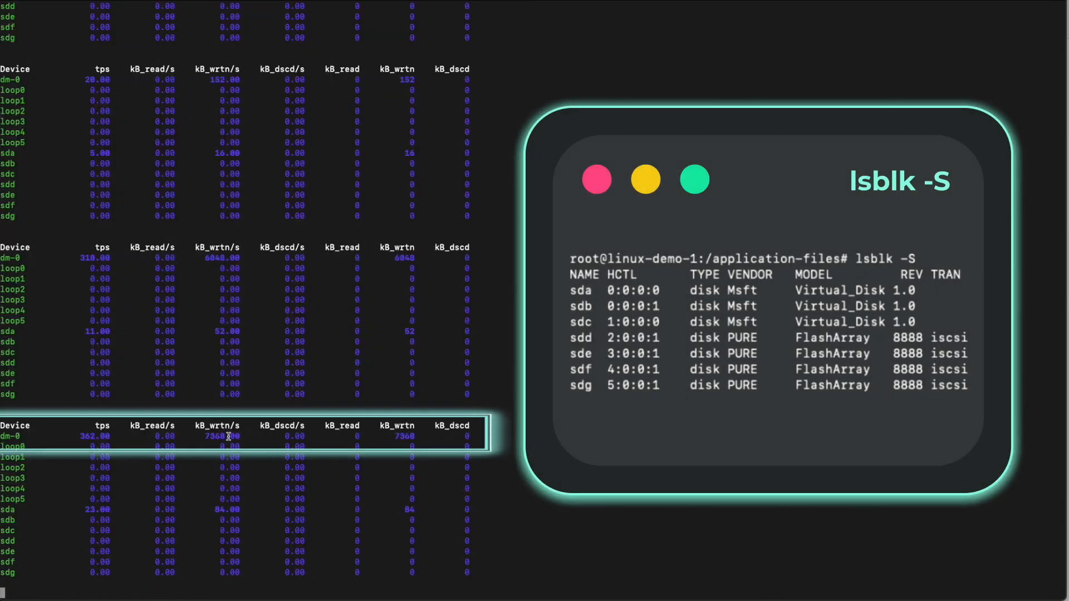
triple_click(228, 436)
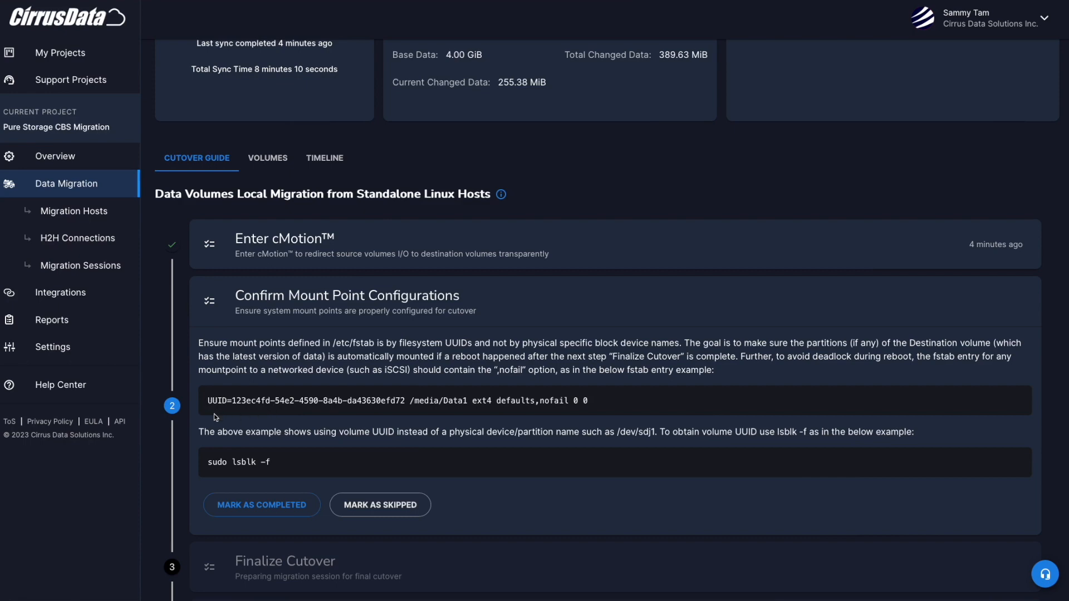
- In the Cirrus Migrate Cloud cutover guide, skip Confirm Mount Point Configurations with the reason "this is just a demo"
scroll(501, 486, down, 2)
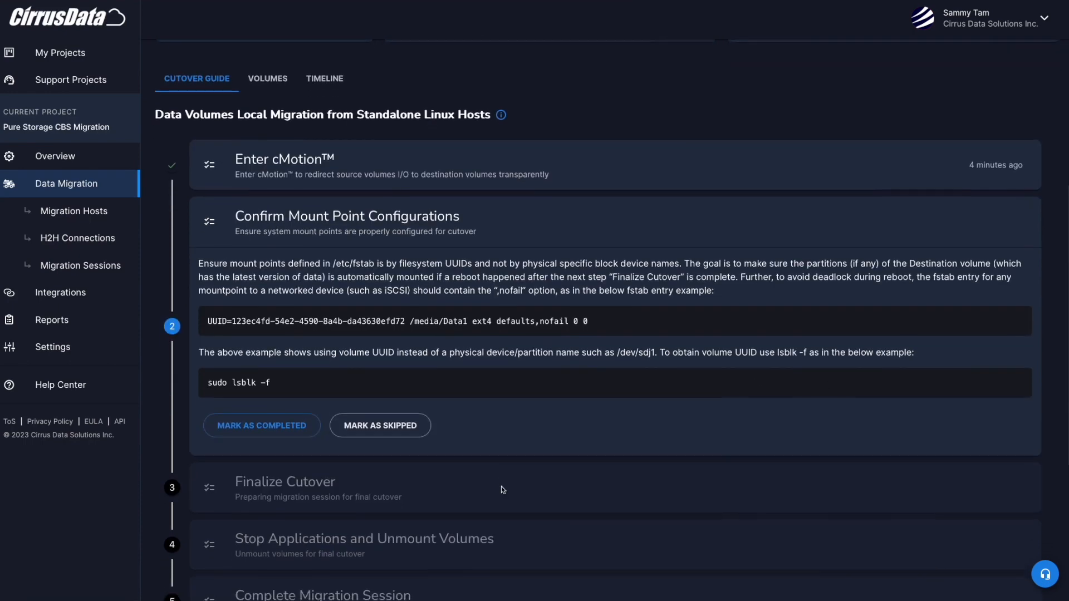
click(401, 409)
click(524, 317)
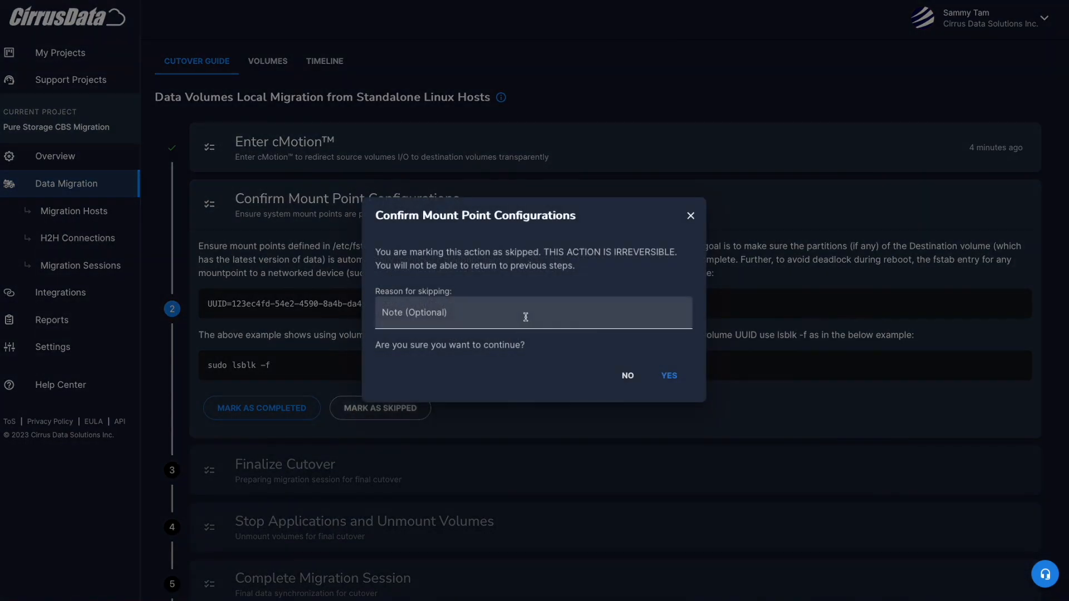
text(this is just a demo)
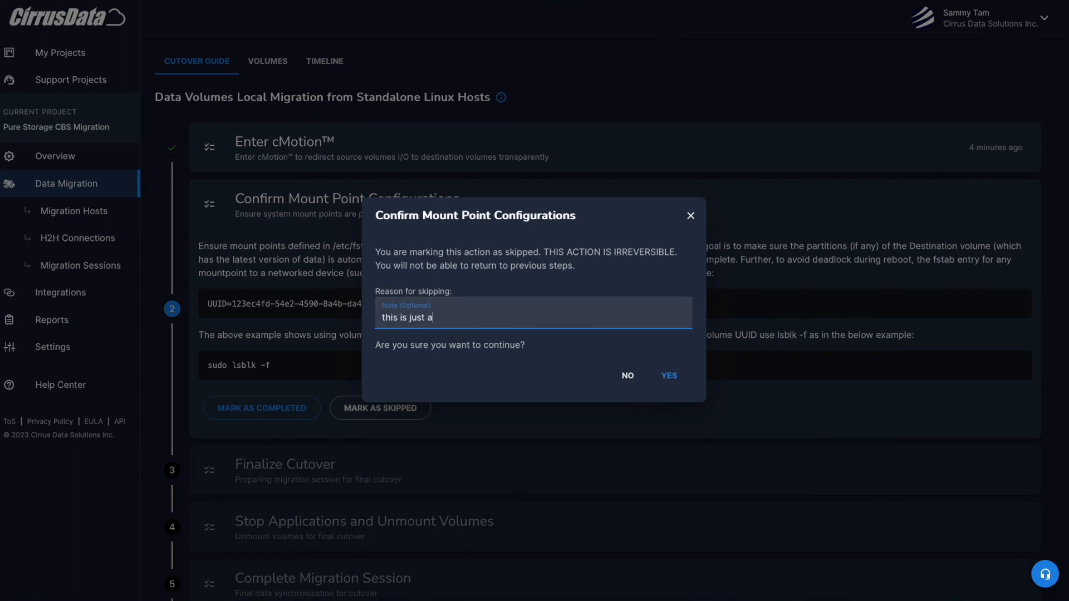
click(669, 376)
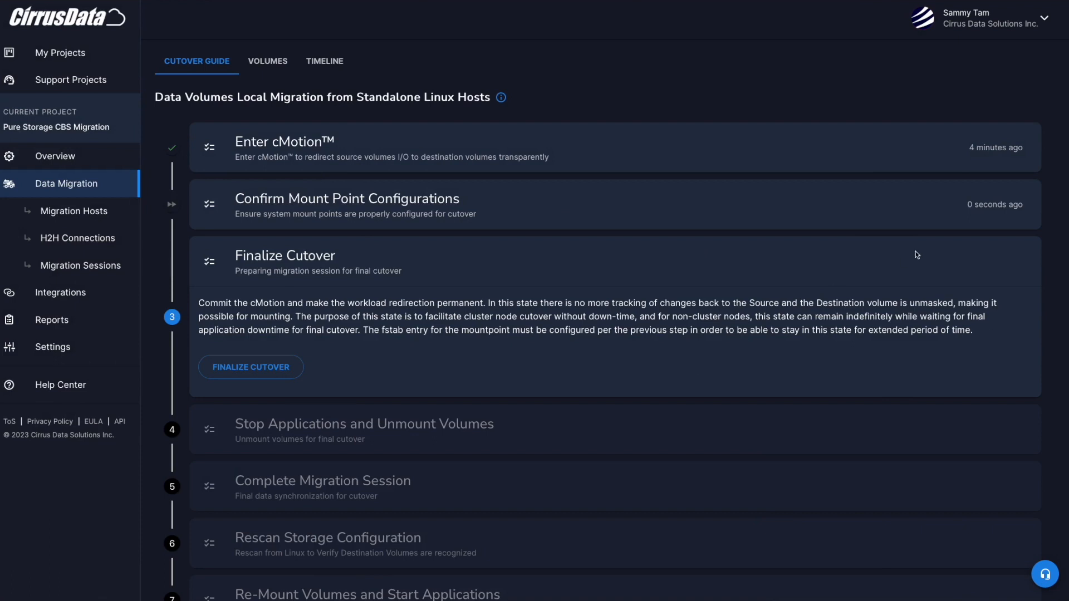
mouse_move(991, 206)
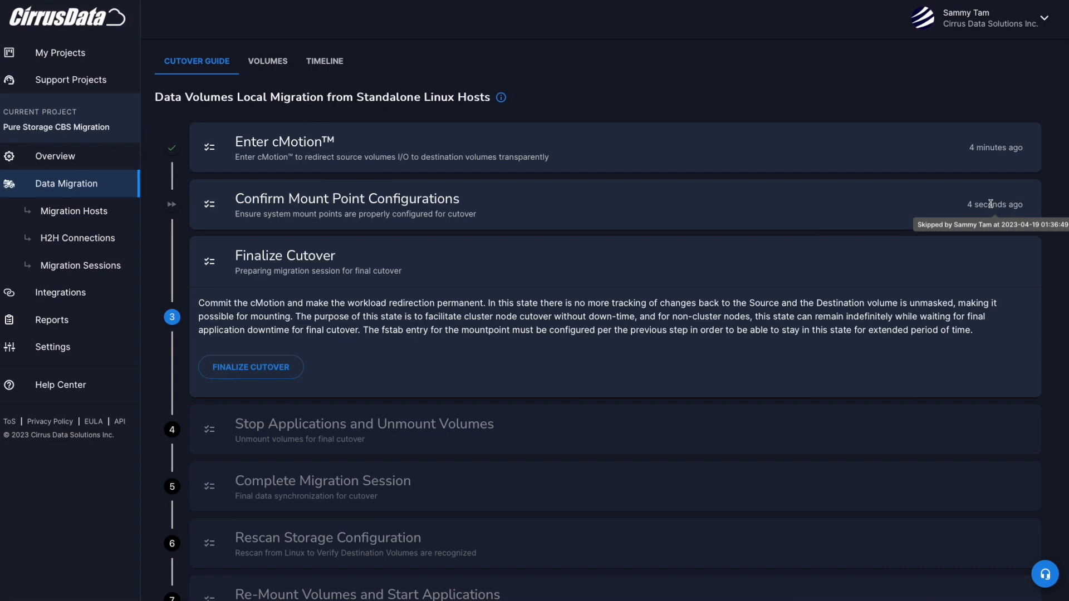
- Review the session's volumes and inspect the changed data map for sdc
scroll(990, 204, up, 7)
click(268, 473)
scroll(636, 451, down, 2)
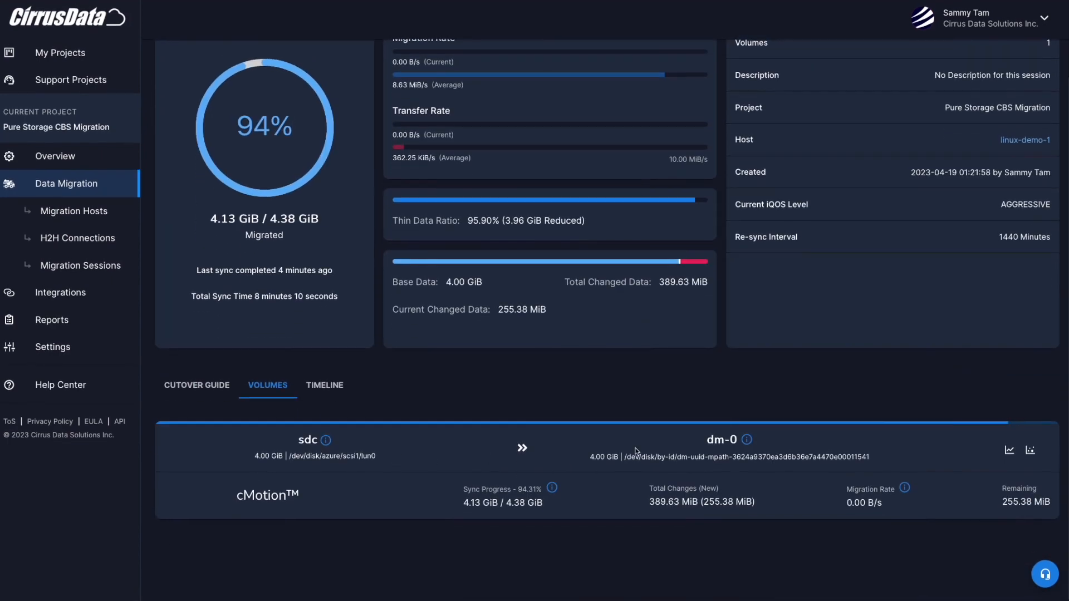
click(1030, 450)
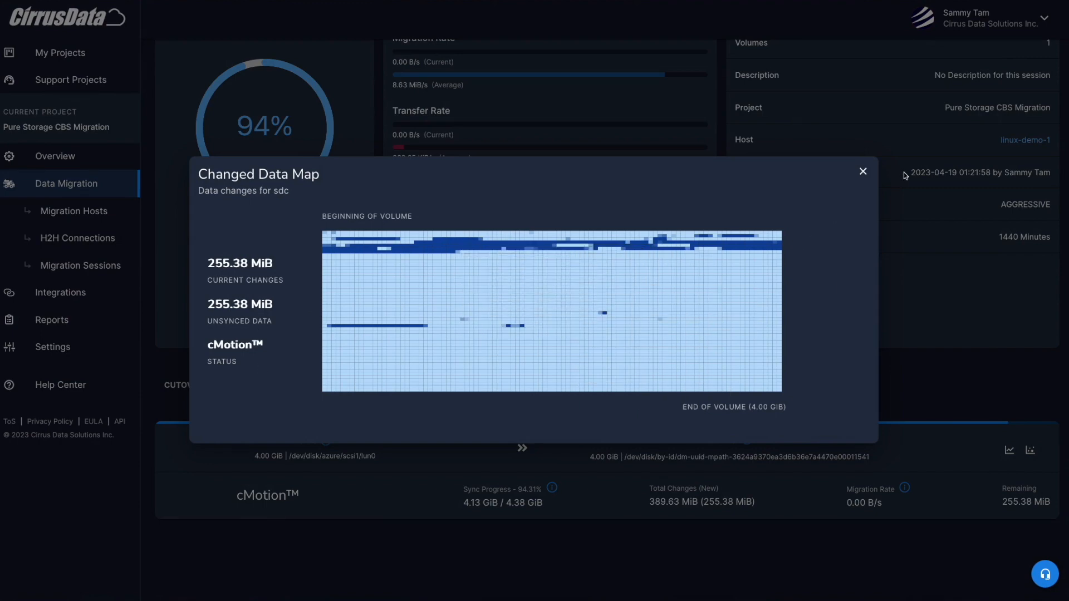
click(864, 172)
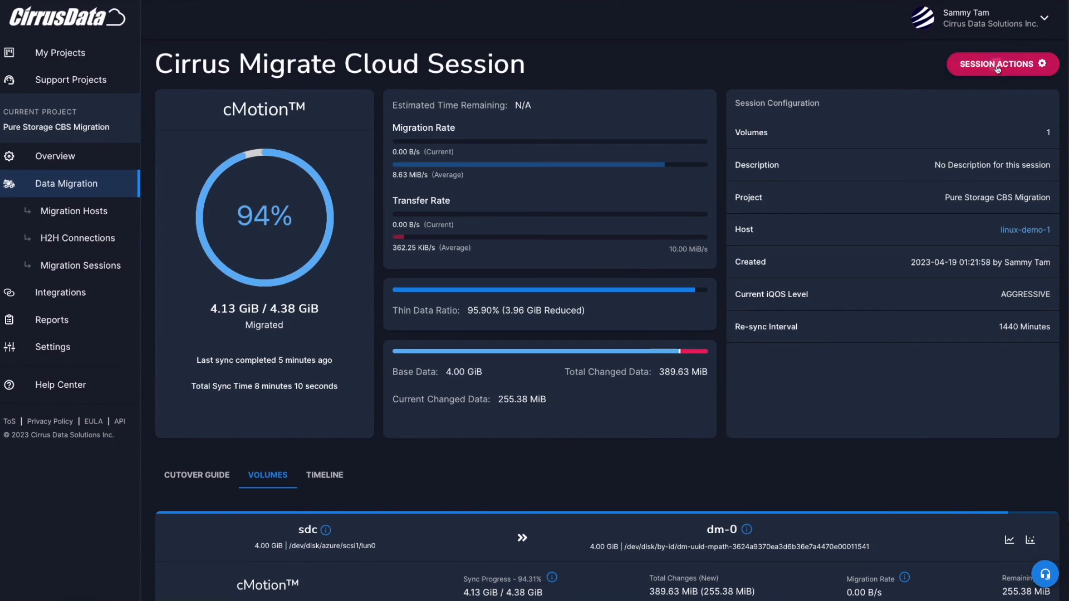
click(997, 64)
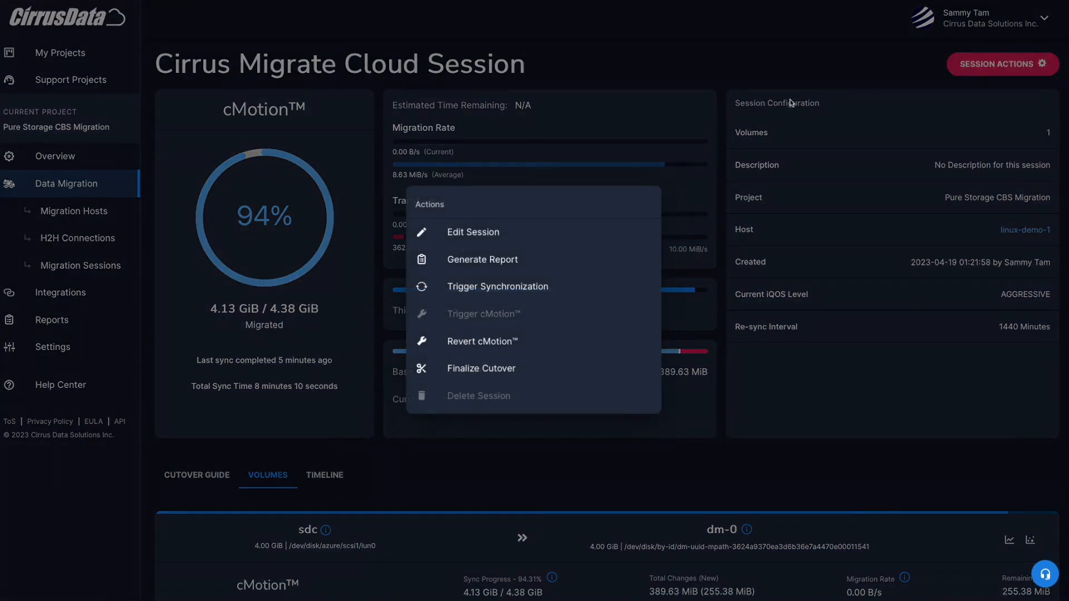
click(531, 342)
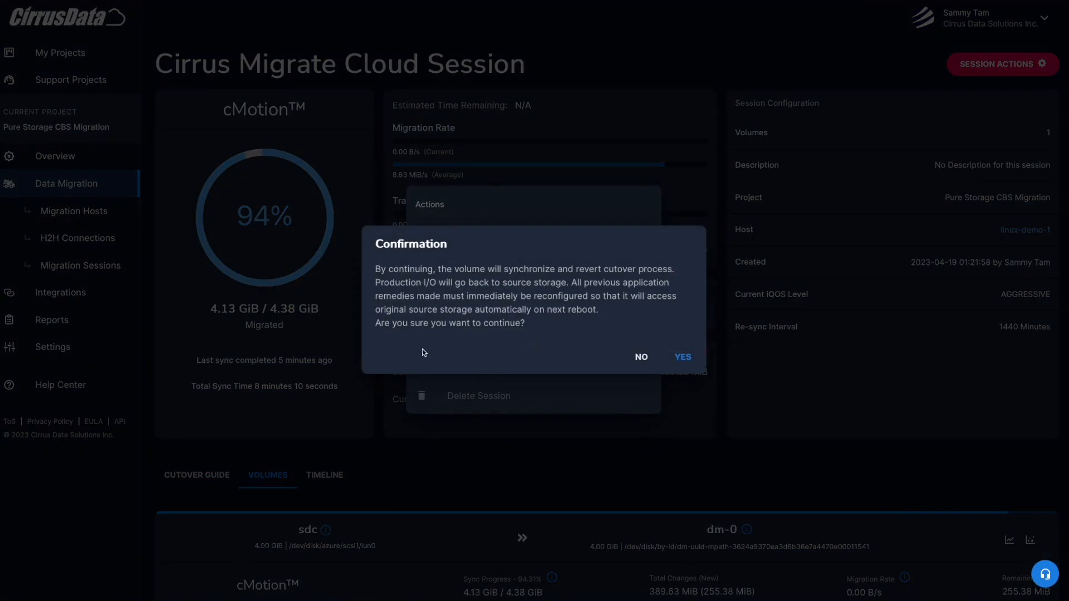
click(638, 359)
- Return to the cutover guide and finalize the cutover, confirming the irreversible action
click(197, 475)
scroll(277, 336, down, 8)
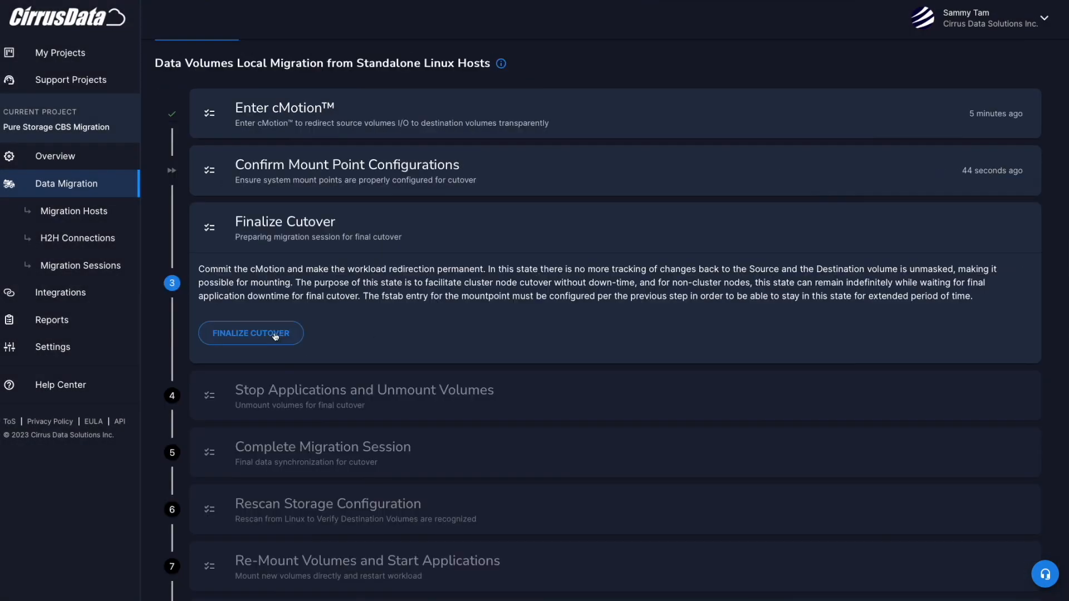
click(275, 335)
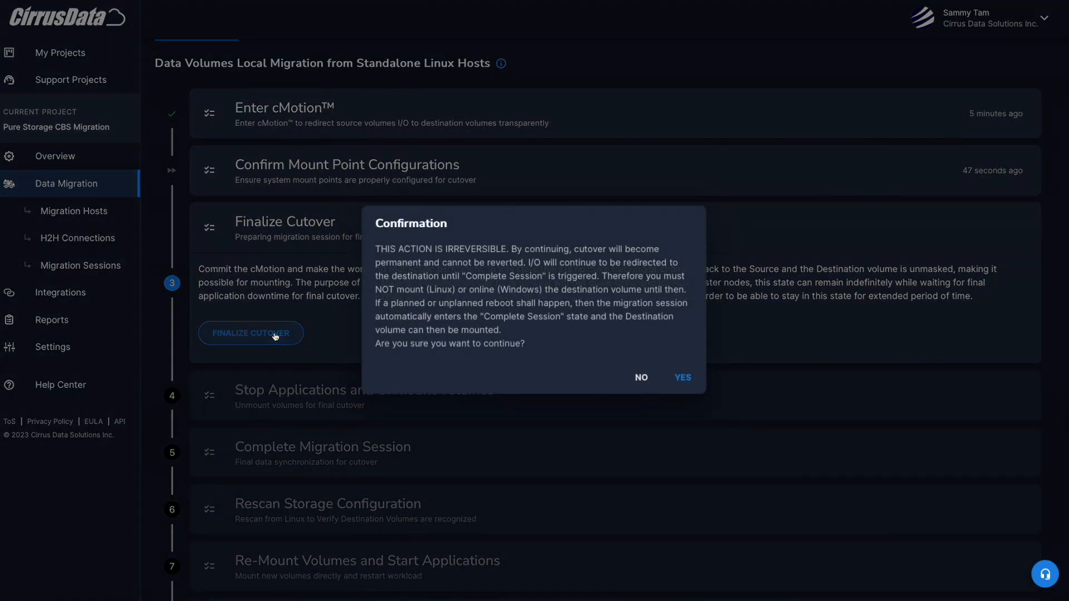
click(684, 378)
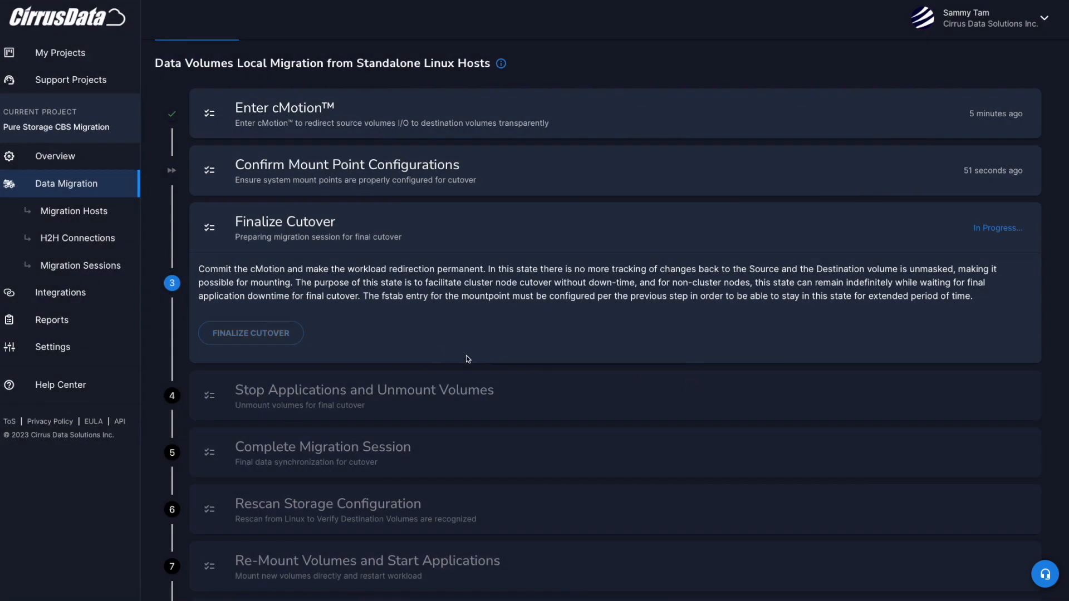
- Unmount /application-files in the terminal and mark Stop Applications and Unmount Volumes as completed in the cutover guide
scroll(469, 404, down, 4)
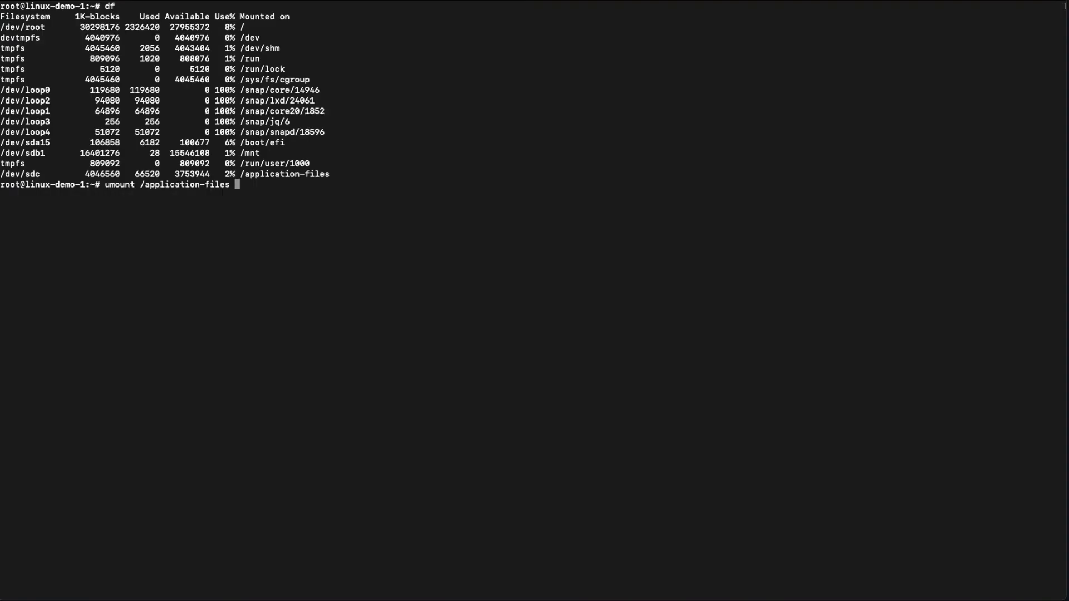
key(Return)
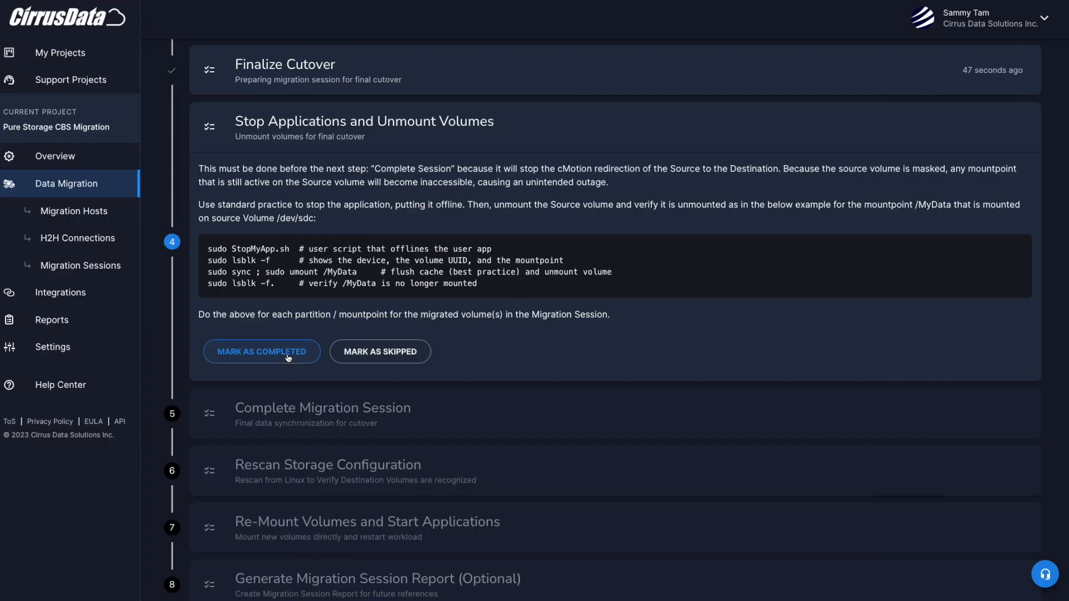
click(288, 358)
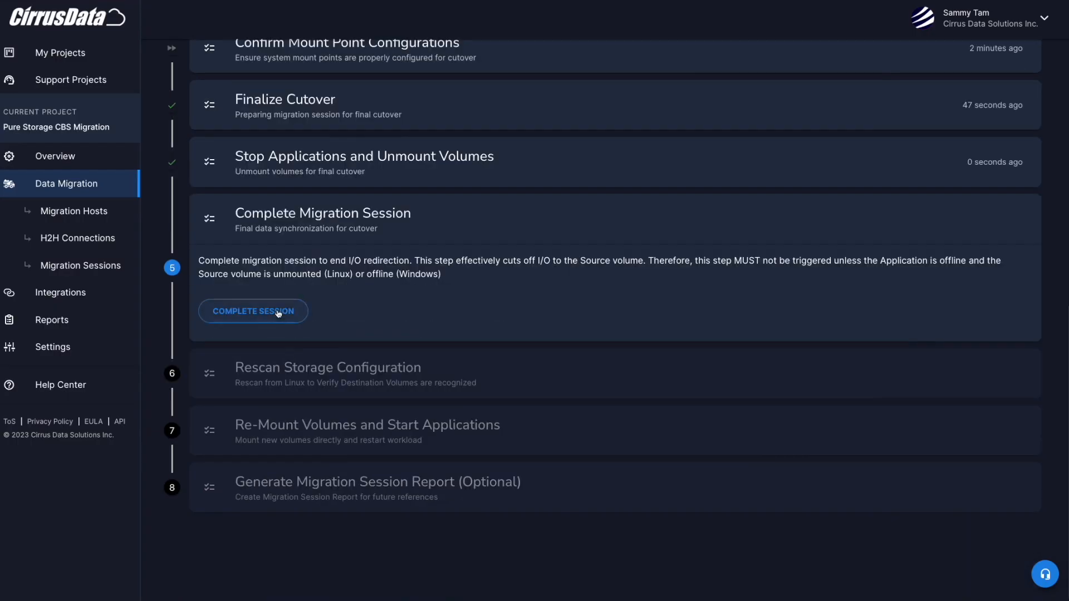
- Complete the migration session and mark Rescan Storage Configuration as completed
click(279, 312)
click(682, 363)
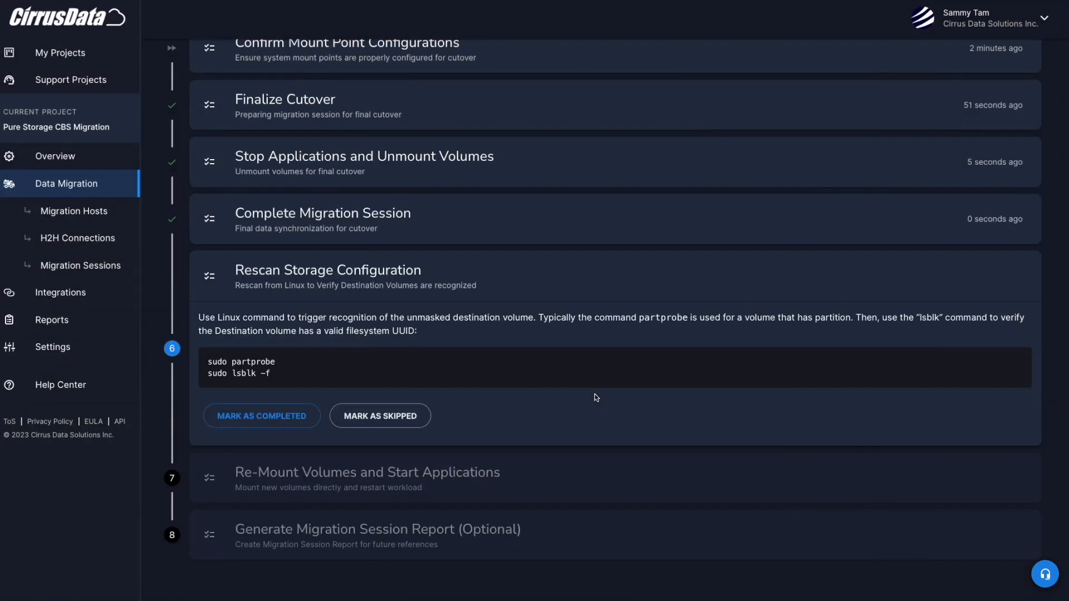
click(274, 425)
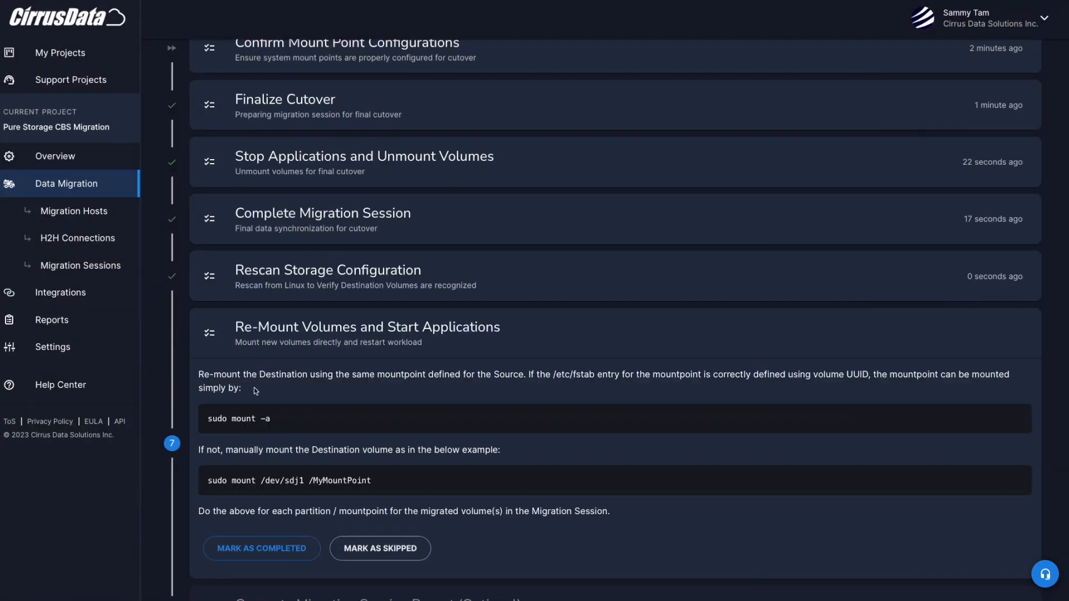
- In the terminal, mount /dev/disk/by-id/dm-uuid-mpath-3624a9370ea3d6b36e7a4470e00011541 on /application-files/
scroll(289, 447, down, 1)
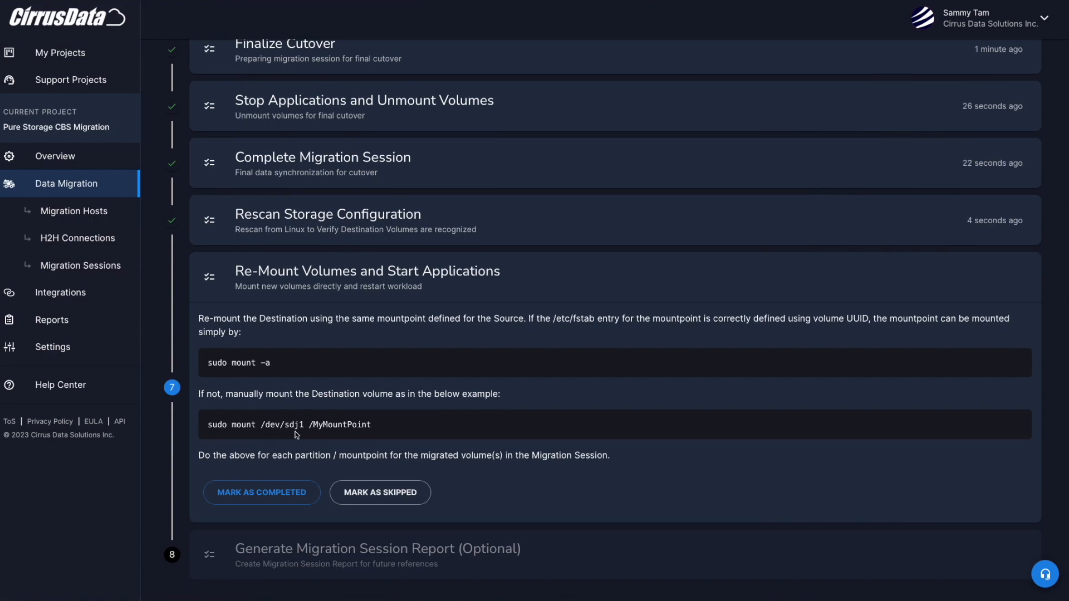
text(mount /dev/disk/b)
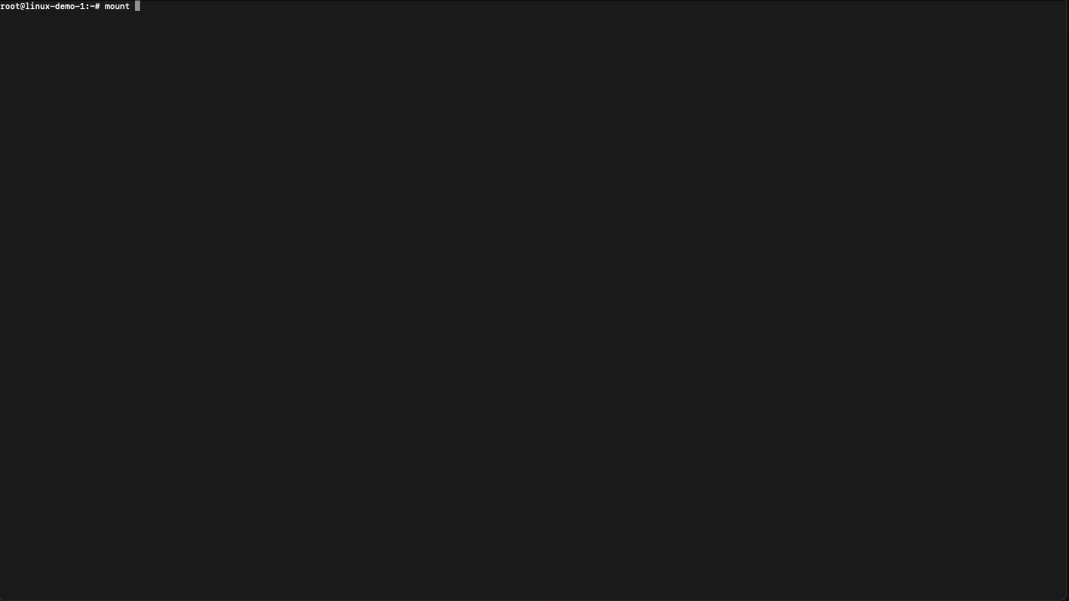
key(Tab)
text(id/)
key(Tab)
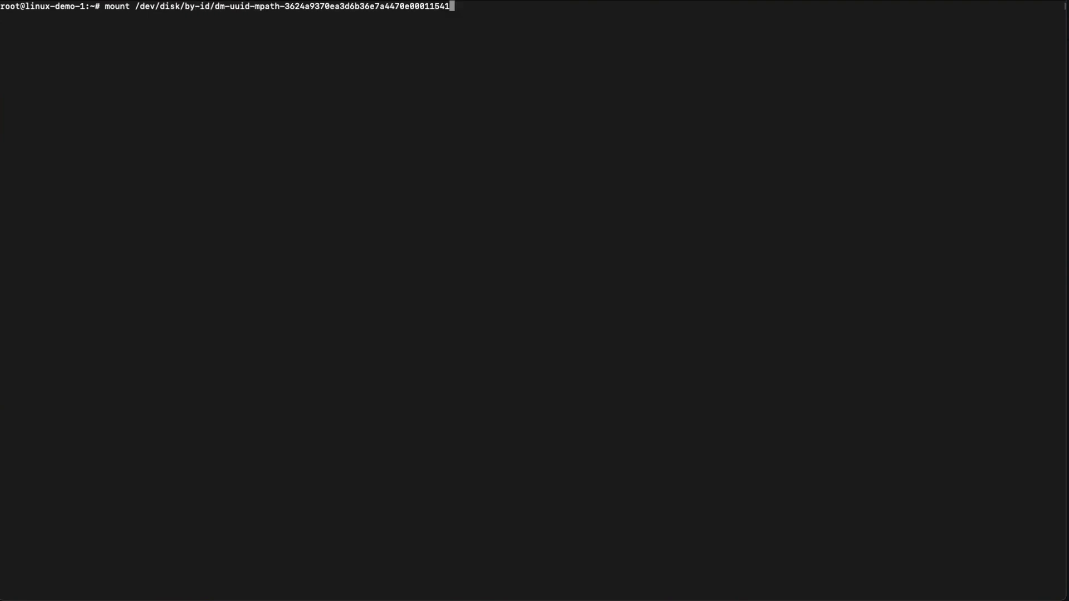
text(/ap)
key(Tab)
key(Return)
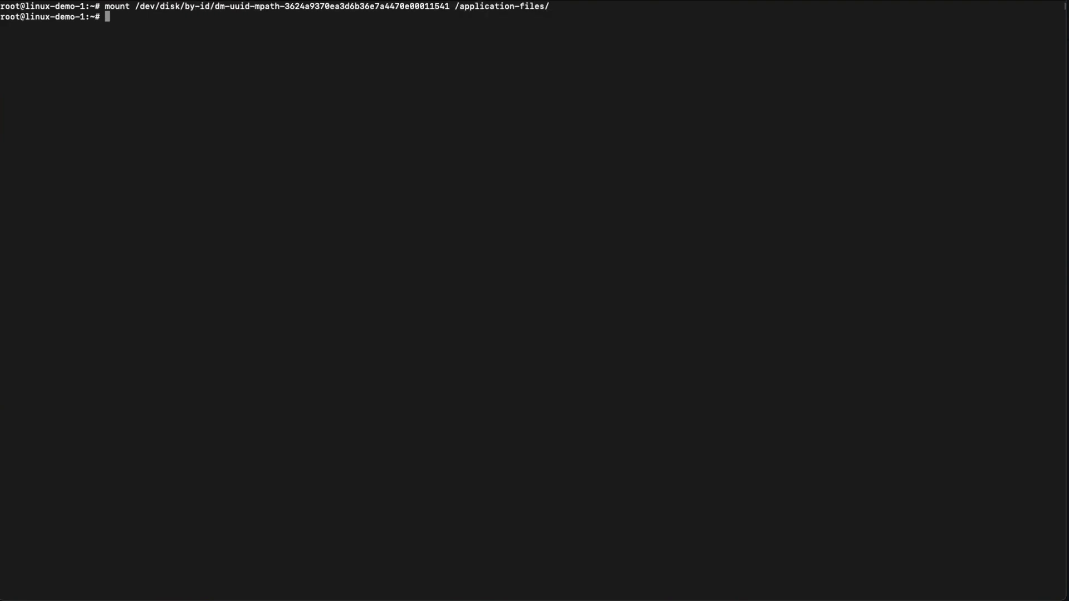
- List the block devices with lsblk and check the contents of /application-files/
text(lsblk)
key(Return)
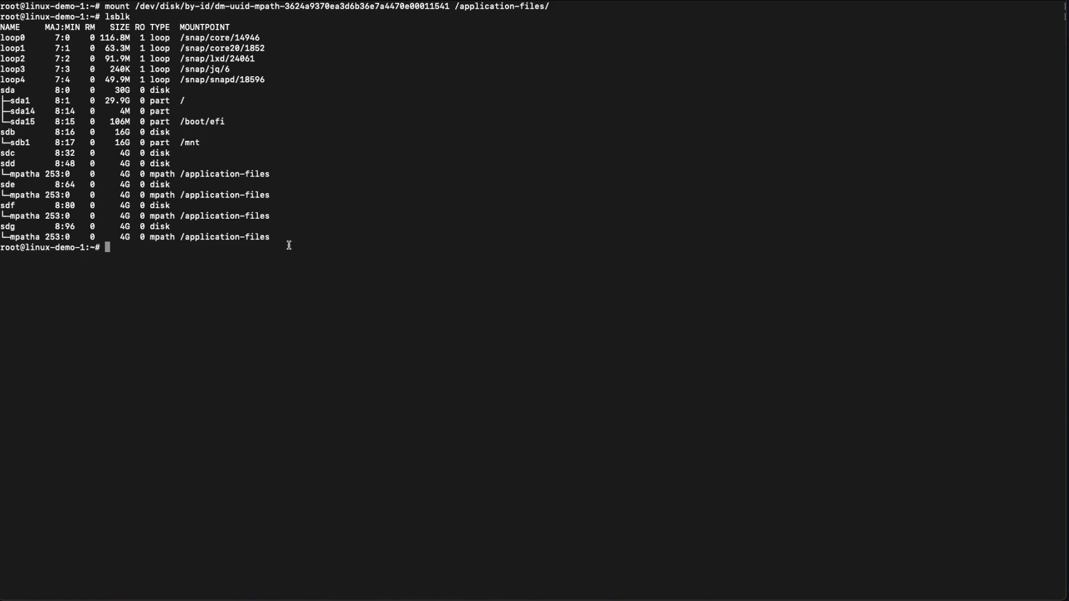
text(ls /appli)
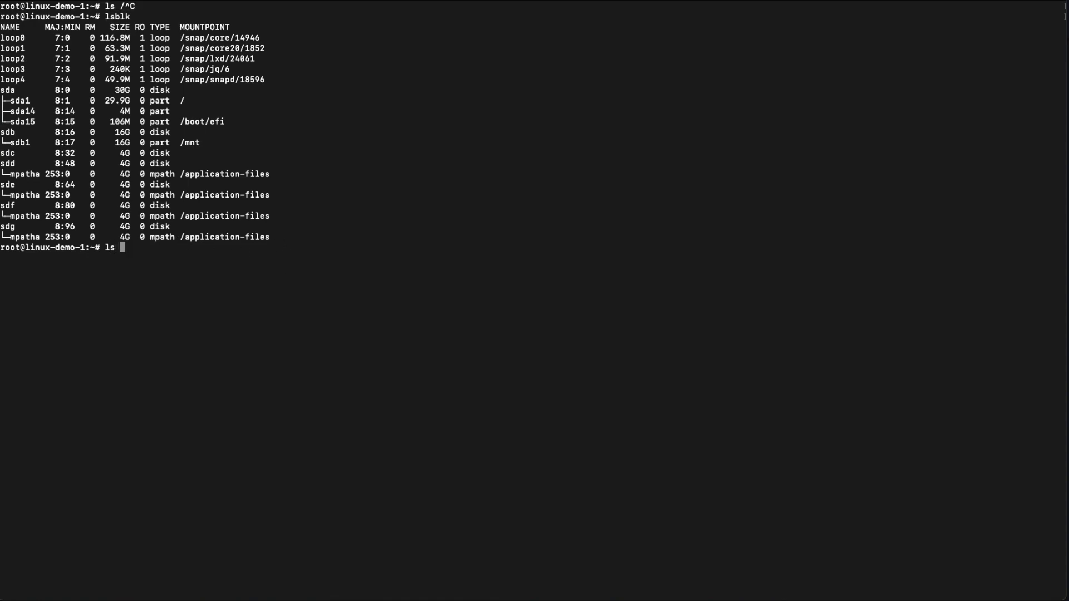
key(Tab)
key(Return)
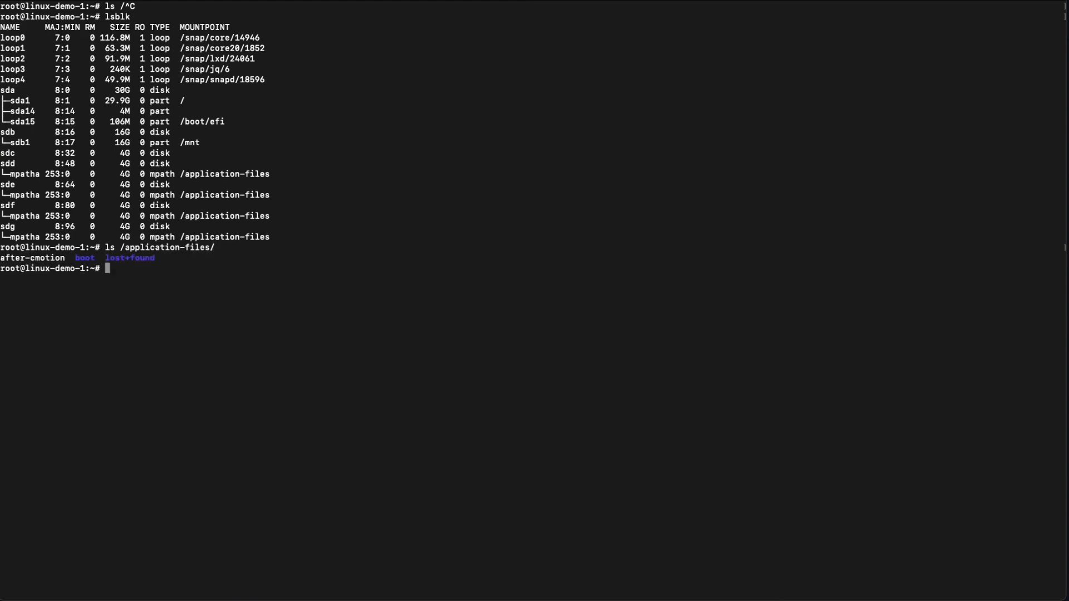
drag(64, 259, 6, 259)
click(204, 270)
- Check the SCSI disks with lsblk -S and the paths with multipath -l, and mark Re-Mount Volumes as completed in the cutover guide
text(lsblk -S)
key(Return)
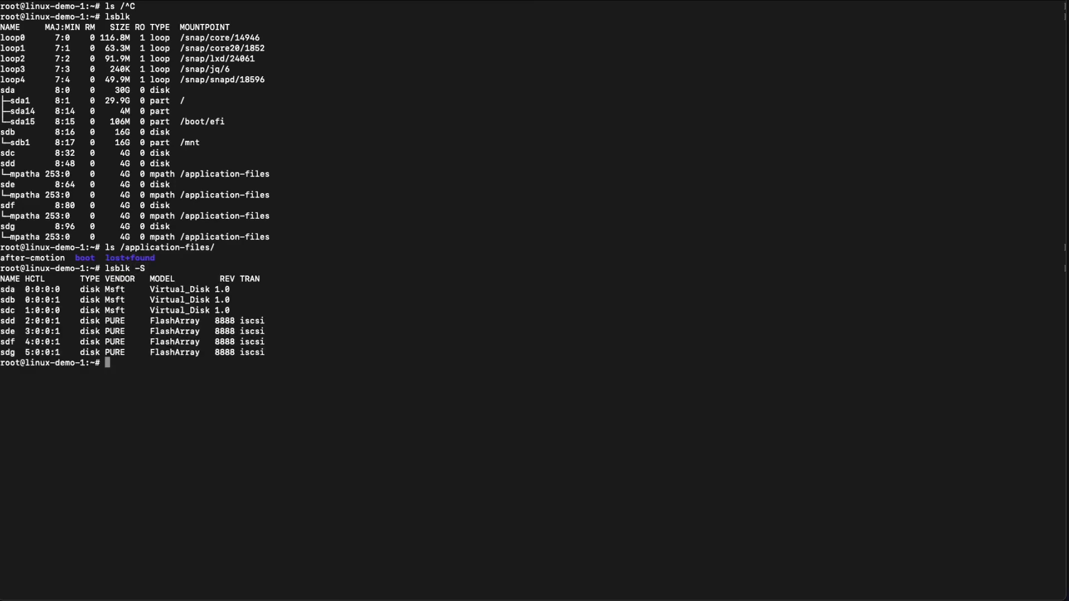
text(multipath -ll)
key(Return)
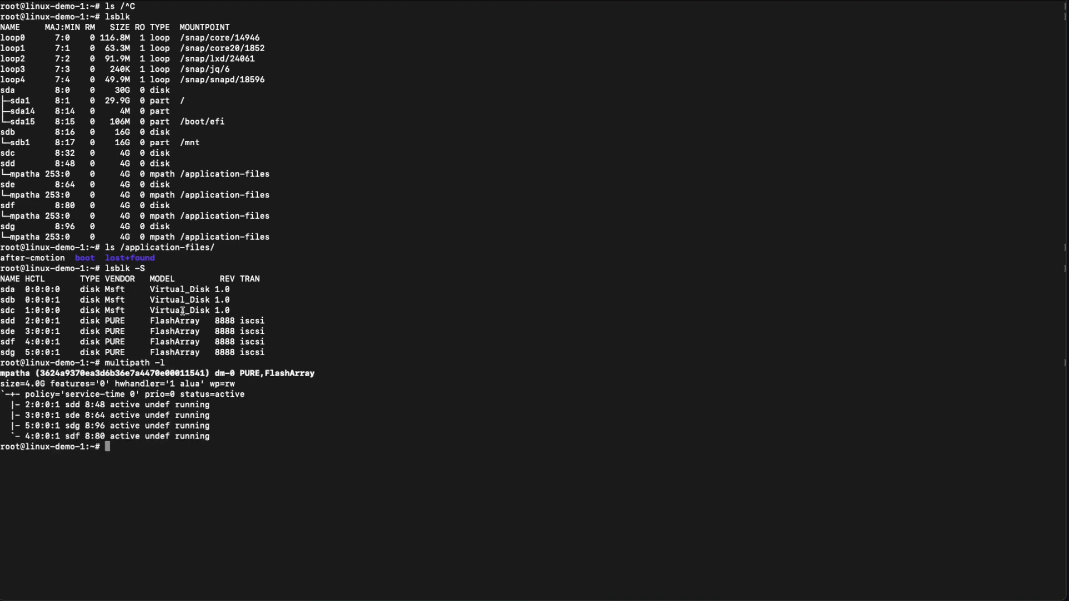
double_click(25, 377)
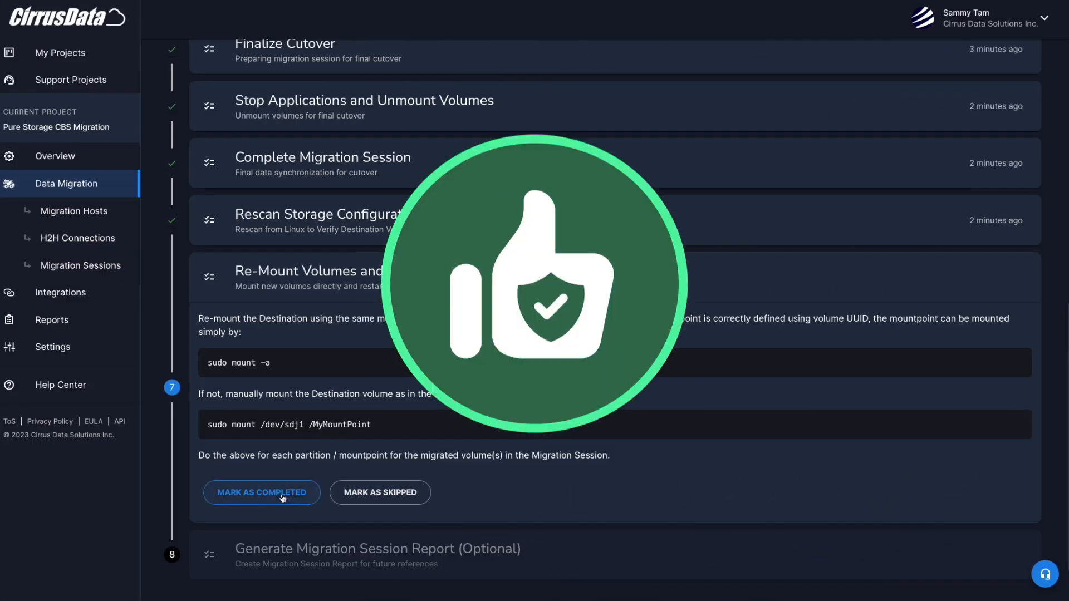
click(283, 499)
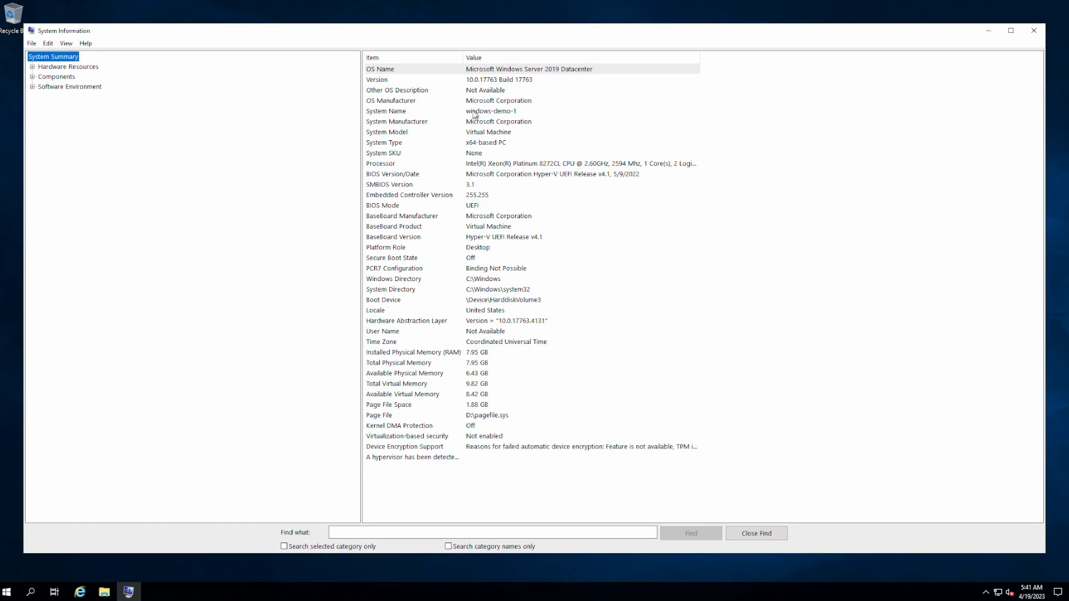
- Switch to the Windows server and examine its system name and hardware details in System Information
click(516, 113)
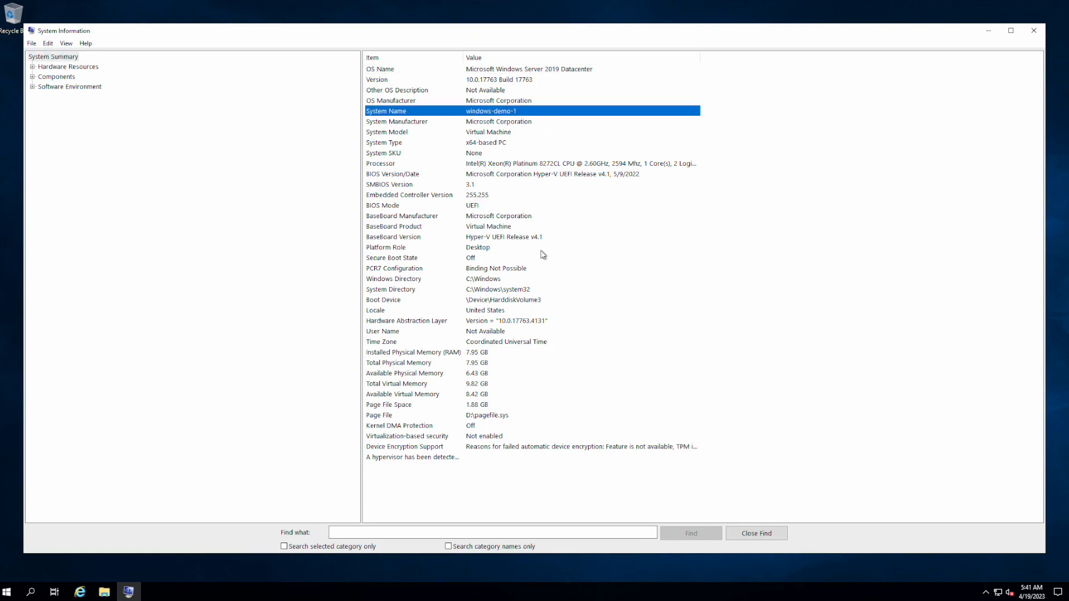
click(560, 228)
click(563, 237)
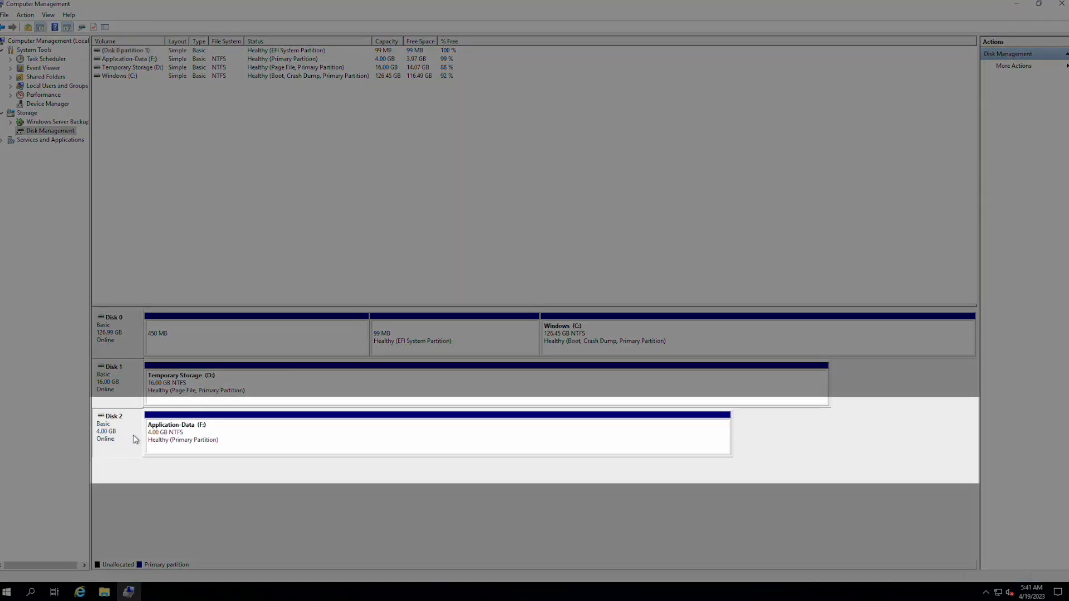
- Examine the driver properties of Disk 2 (Application-Data, F:) in Disk Management and close them
right_click(126, 439)
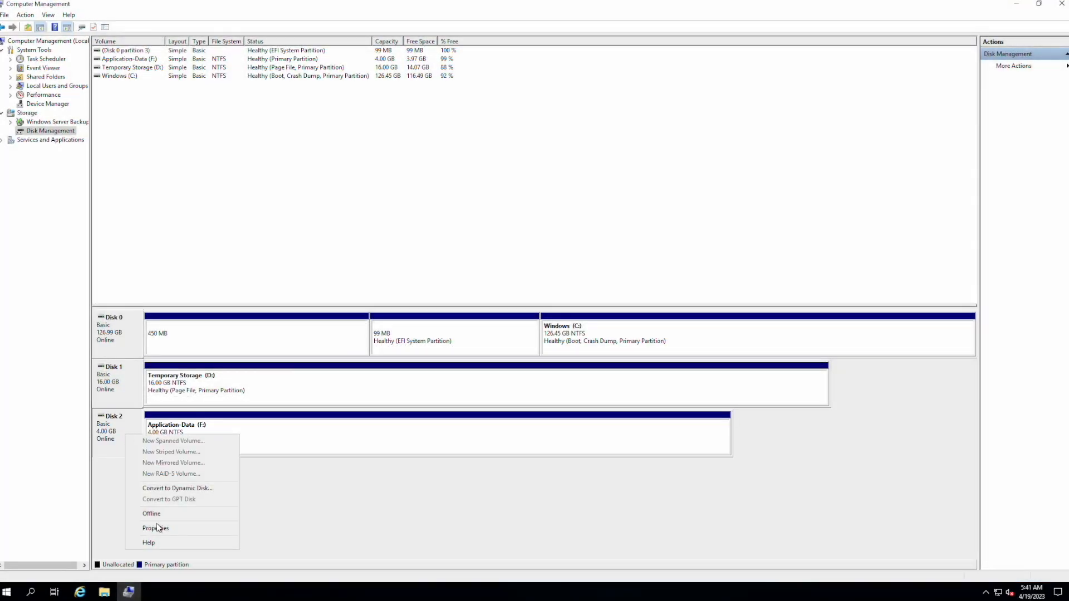
click(156, 527)
click(204, 139)
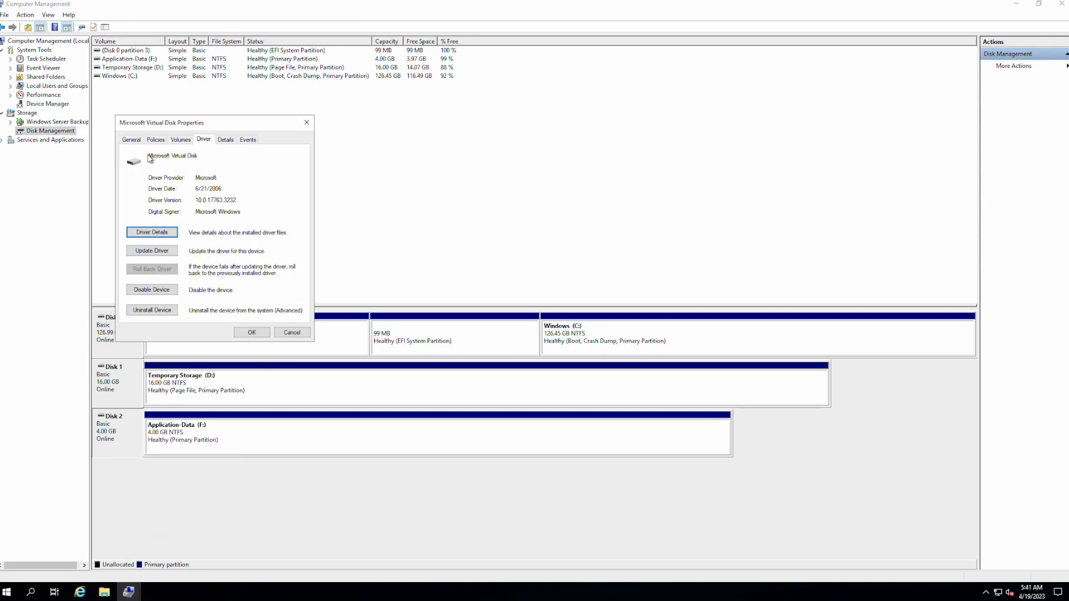
click(310, 119)
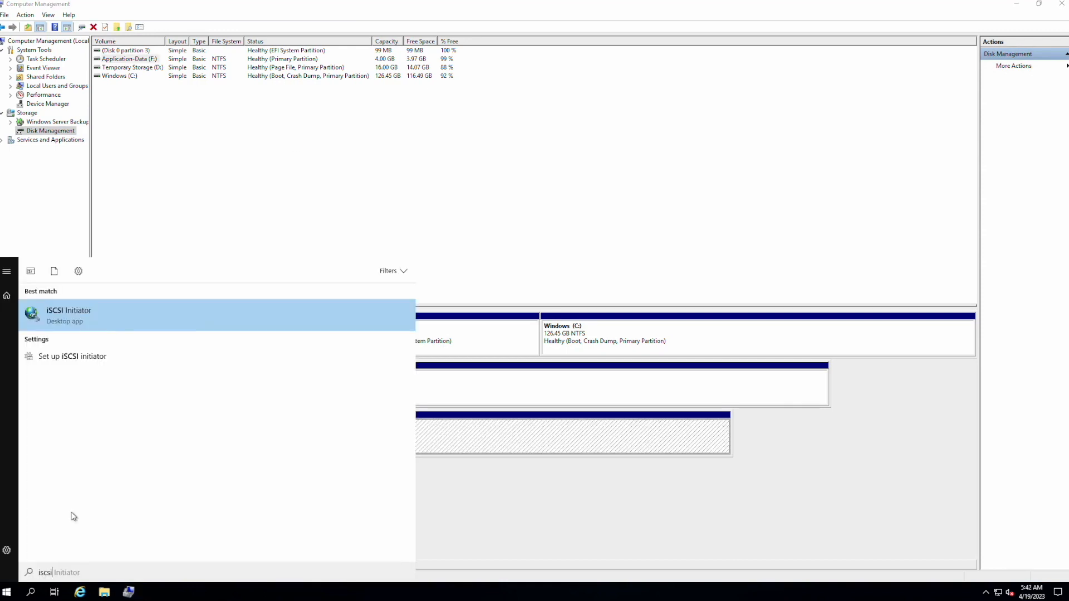
- Launch the iSCSI Initiator on the Windows server and decline to start the Microsoft iSCSI service
key(Return)
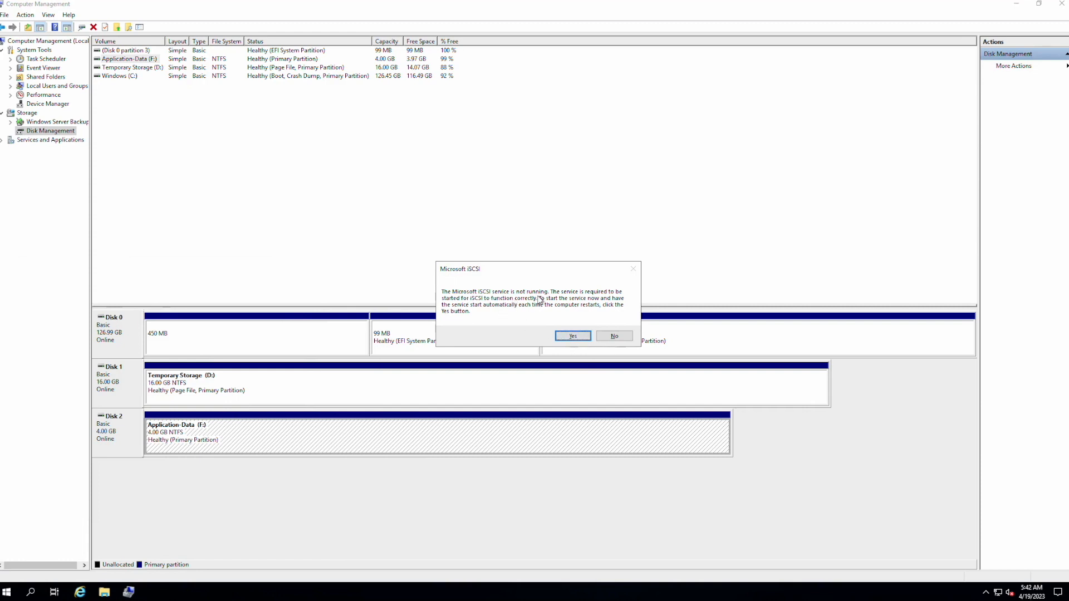
click(615, 335)
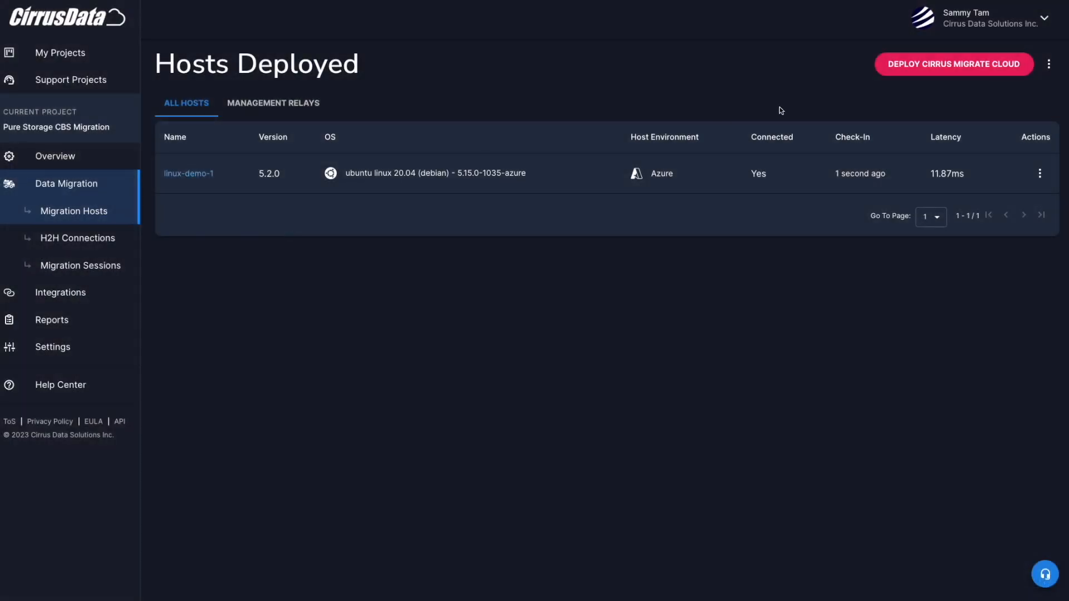
- In the Cirrus Data portal, open the Cirrus Migrate Cloud deployment instructions and copy the Windows installation command
click(940, 70)
click(661, 189)
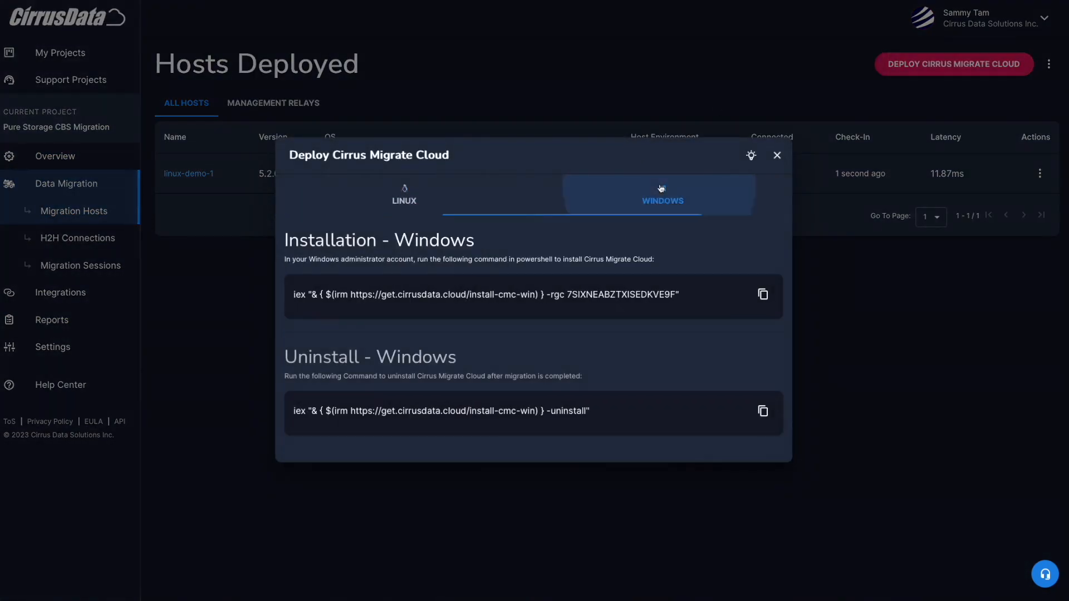
click(763, 294)
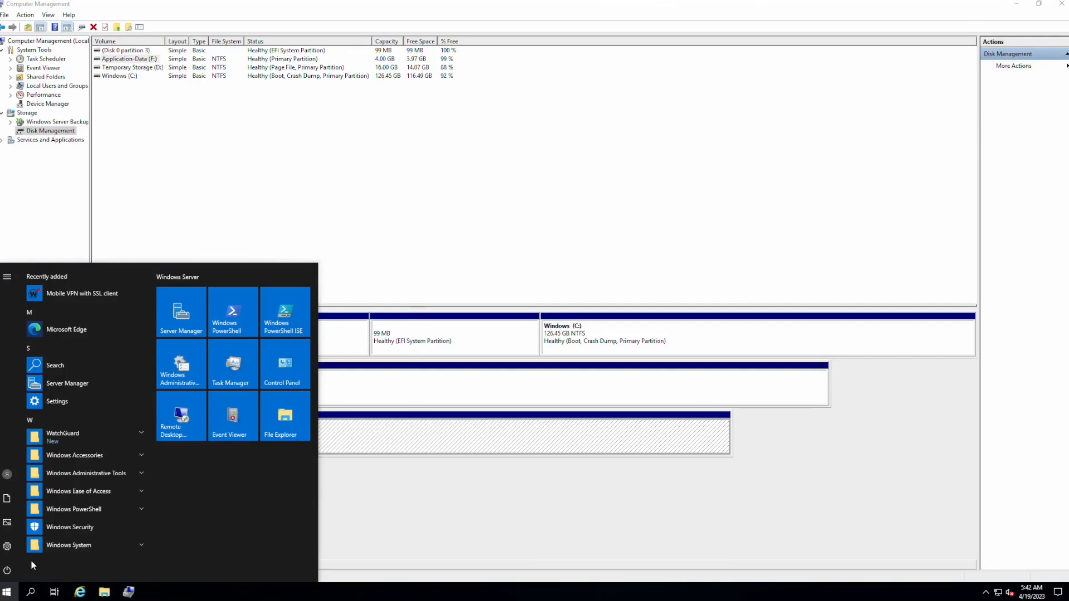
- Open PowerShell on the Windows server and run the copied Cirrus Migrate Cloud installation command with its registration code
text(powershe)
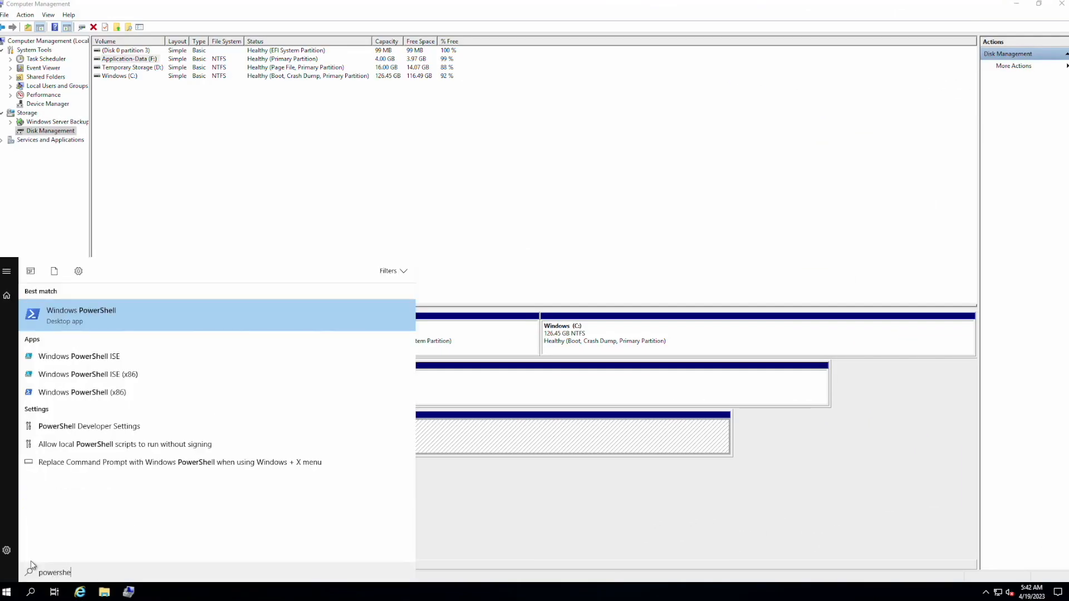
key(Return)
right_click(546, 308)
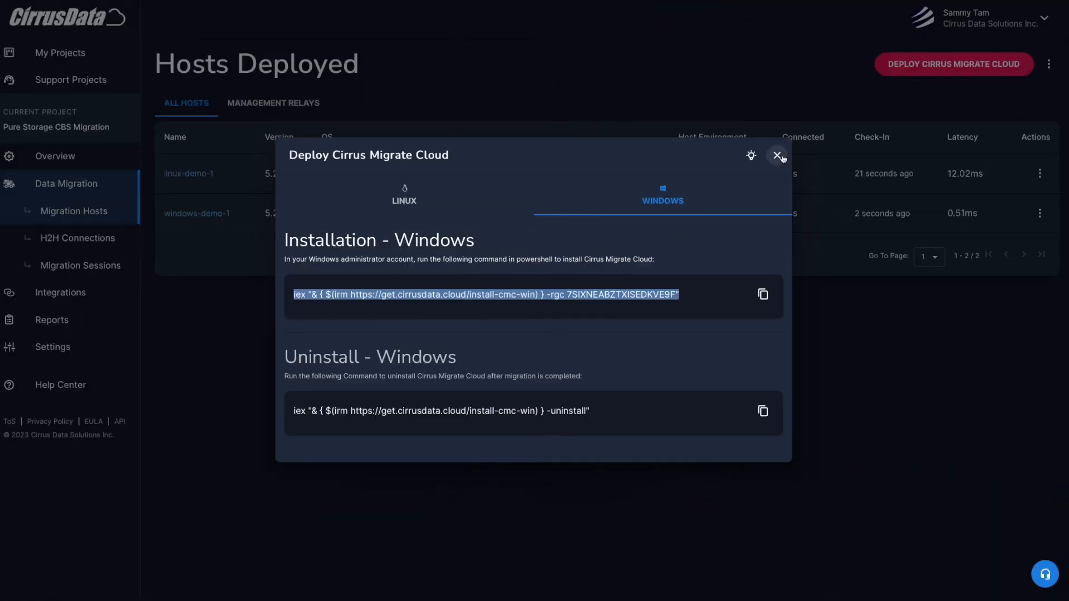
- Close the deployment instructions in the portal and examine the host details and storage devices of windows-demo-1
click(239, 227)
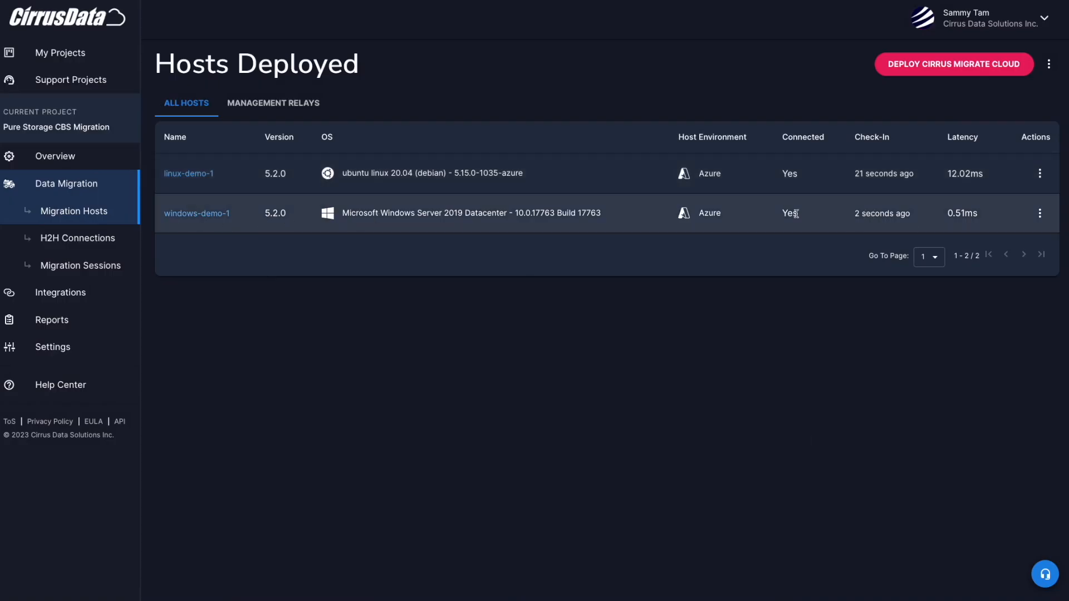
click(195, 214)
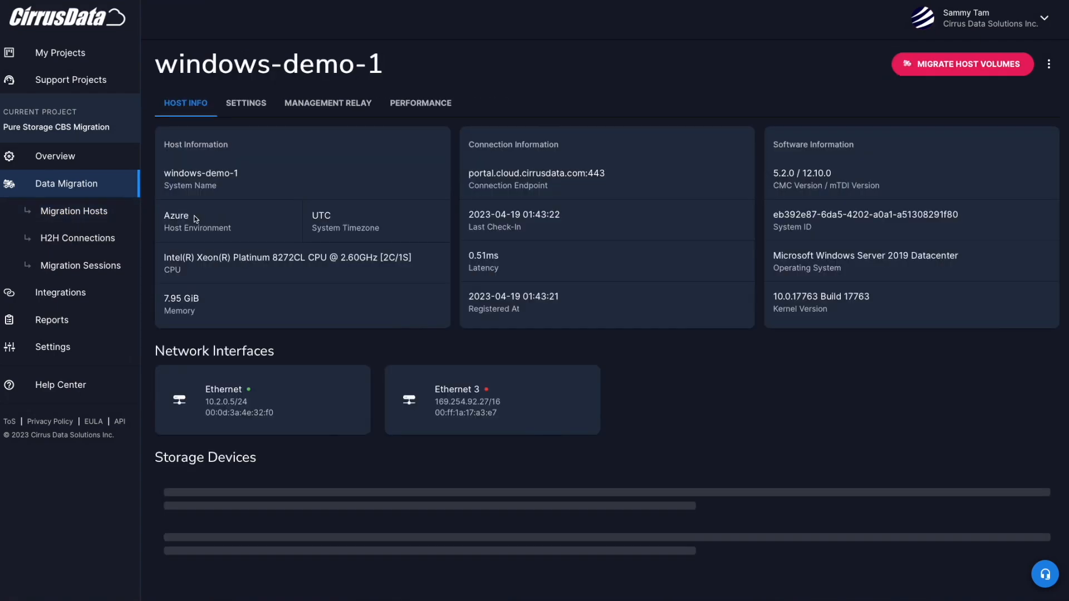
scroll(399, 406, down, 1)
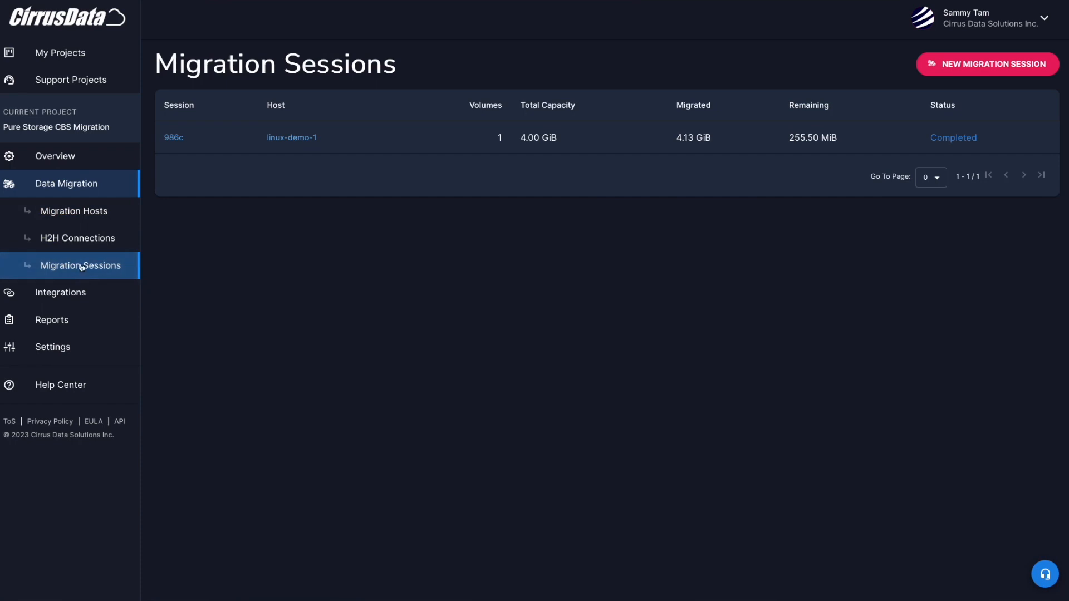
- Start a new migration session with windows-demo-1 as the source host
click(981, 64)
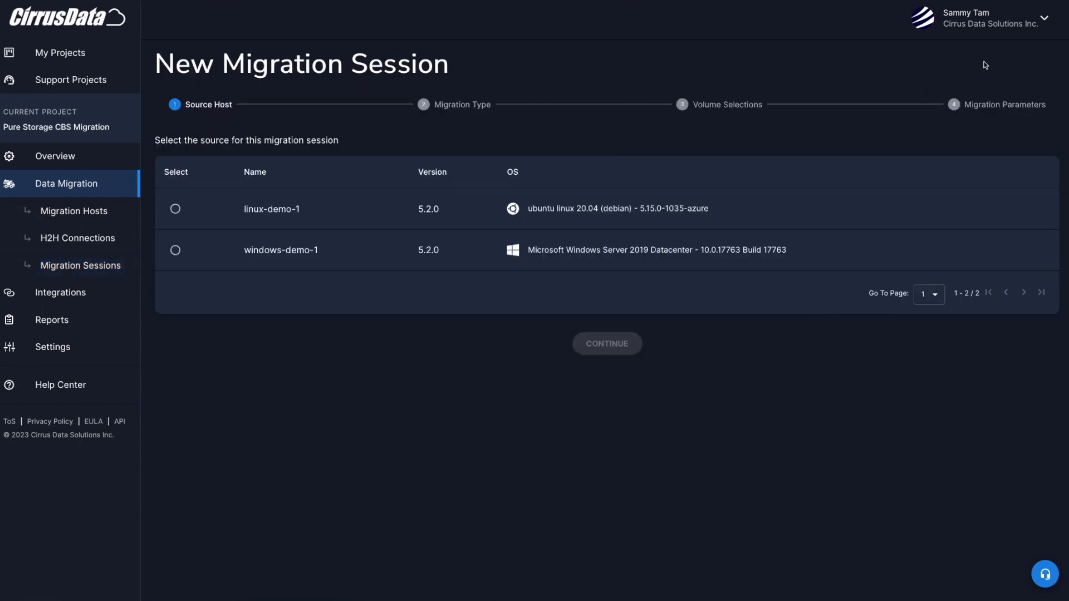
click(175, 251)
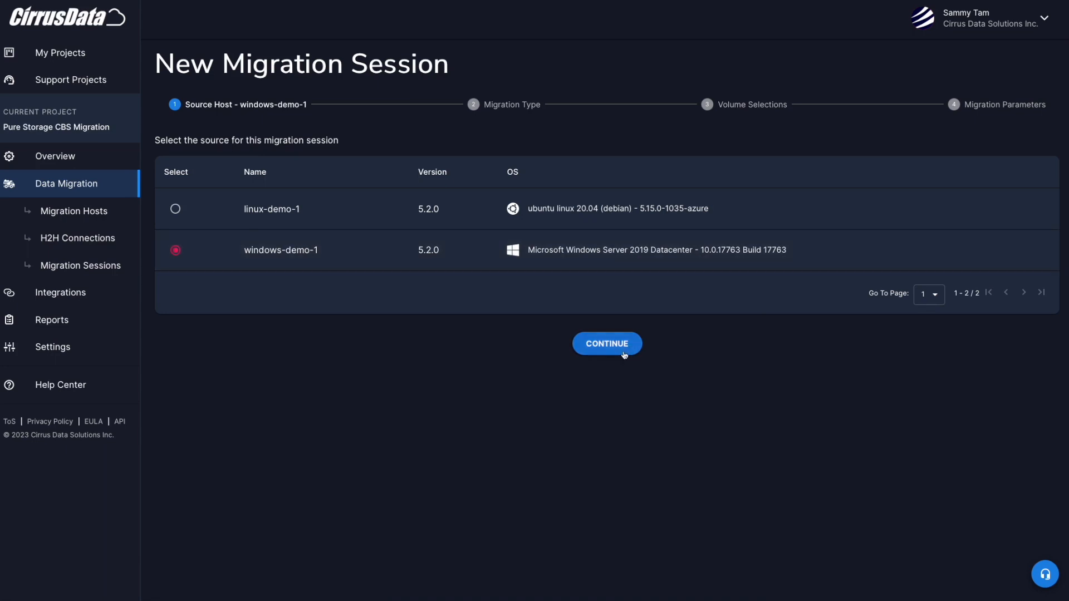
click(622, 351)
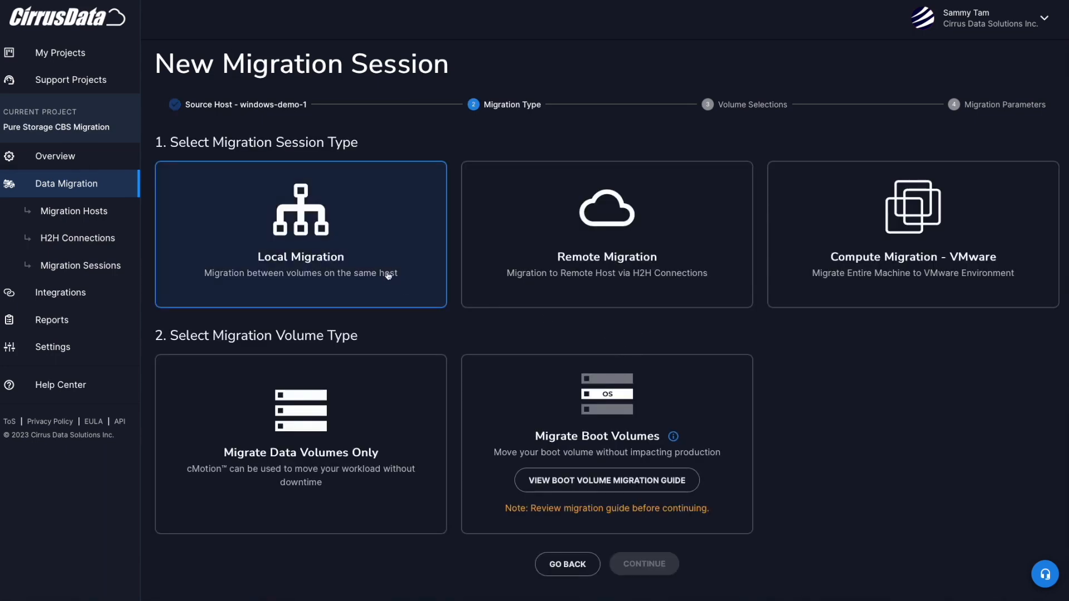
- Set the session to Local Migration with Migrate Data Volumes Only and continue to the volume selections
click(388, 276)
click(393, 424)
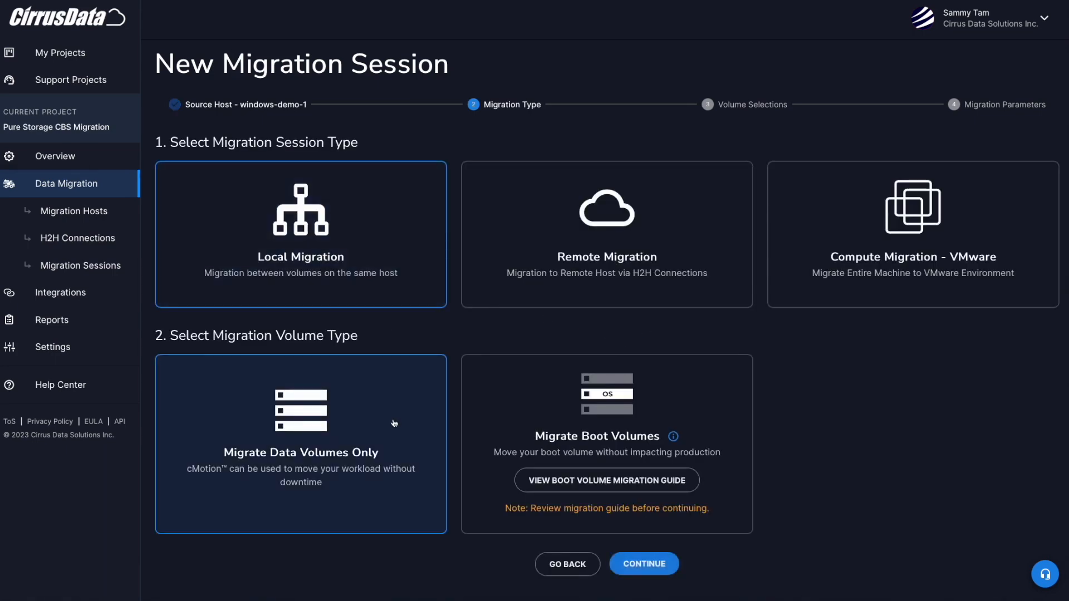
click(661, 566)
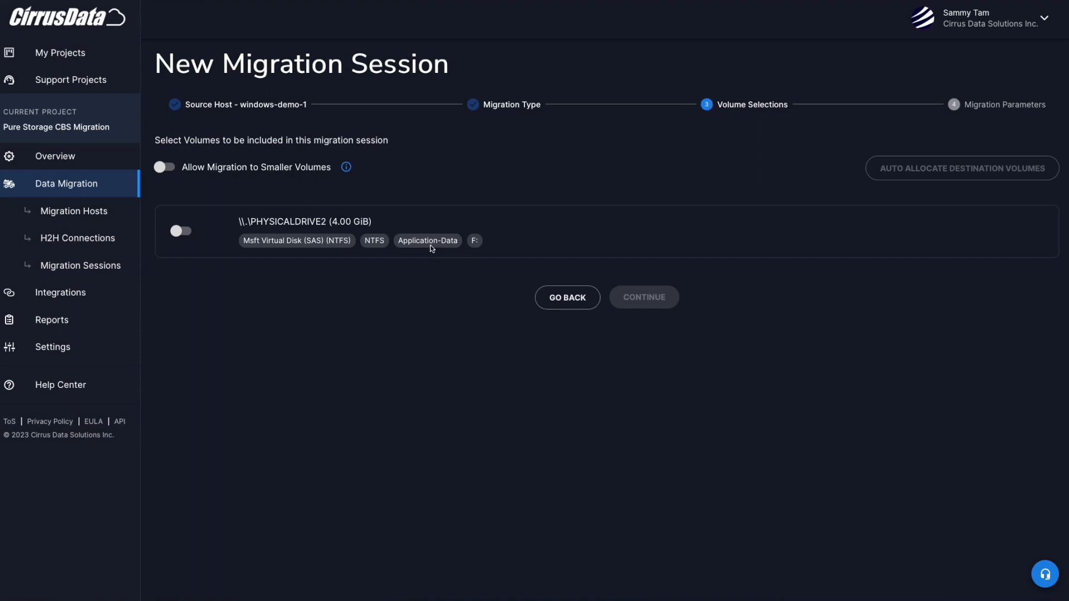
- Include PHYSICALDRIVE2 and auto-allocate its destination from the Azure Demo CBS integration, using automatic host setup
click(179, 232)
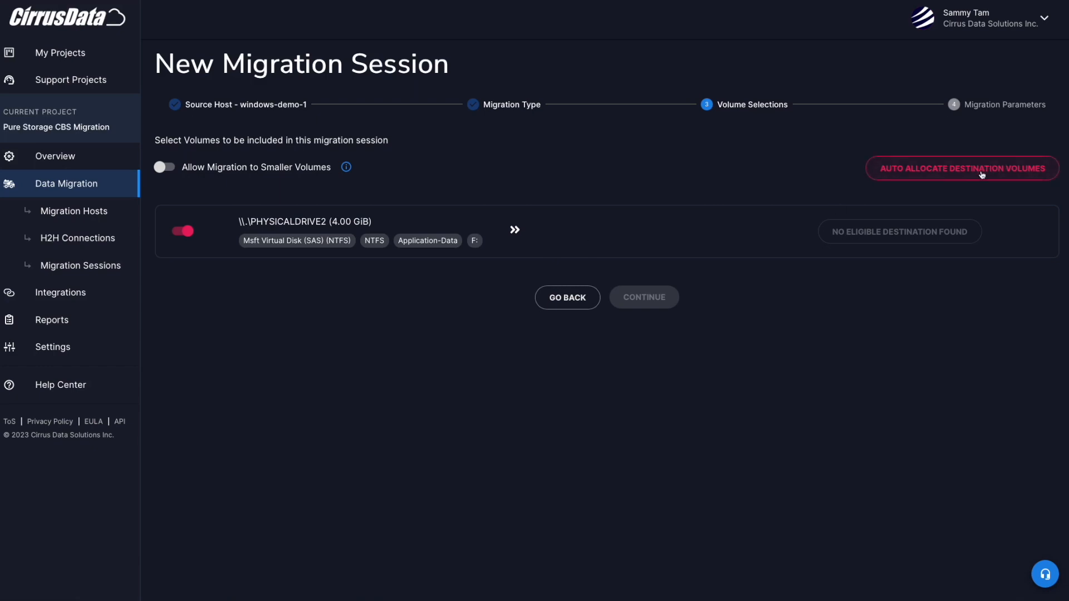
click(980, 176)
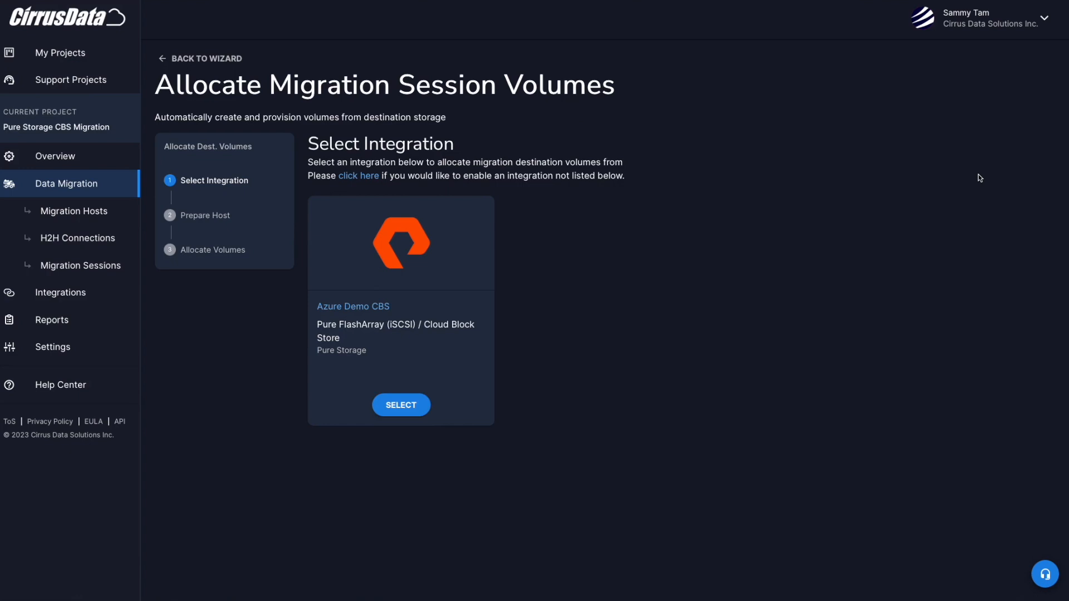
click(405, 411)
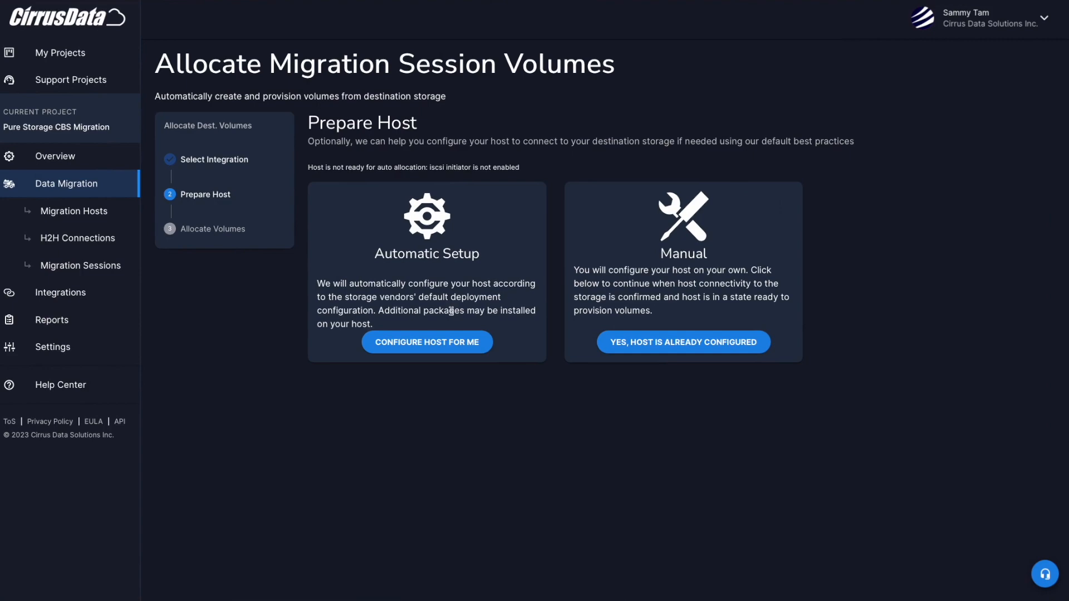
click(427, 343)
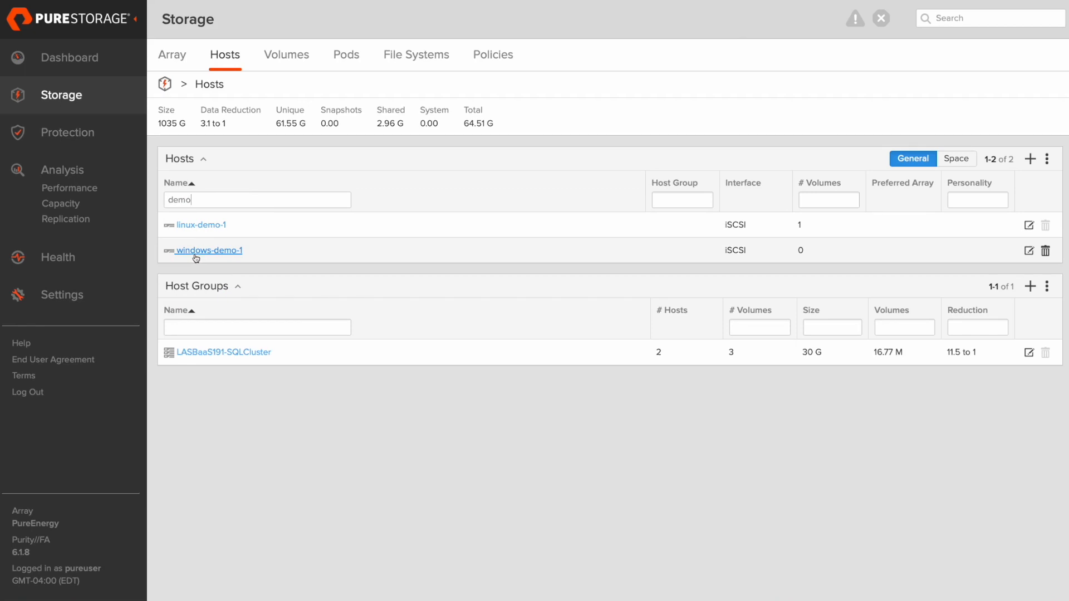
- Inspect the windows-demo-1 host in the Pure Storage console and open the iSCSI Initiator on the Windows server
click(196, 252)
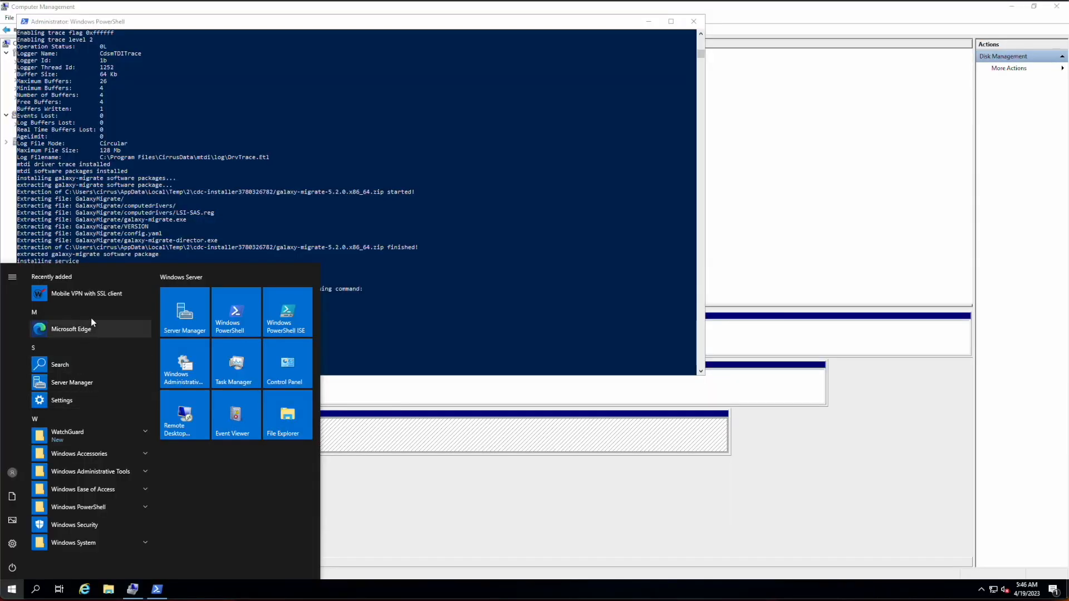
text(iscsi)
click(92, 318)
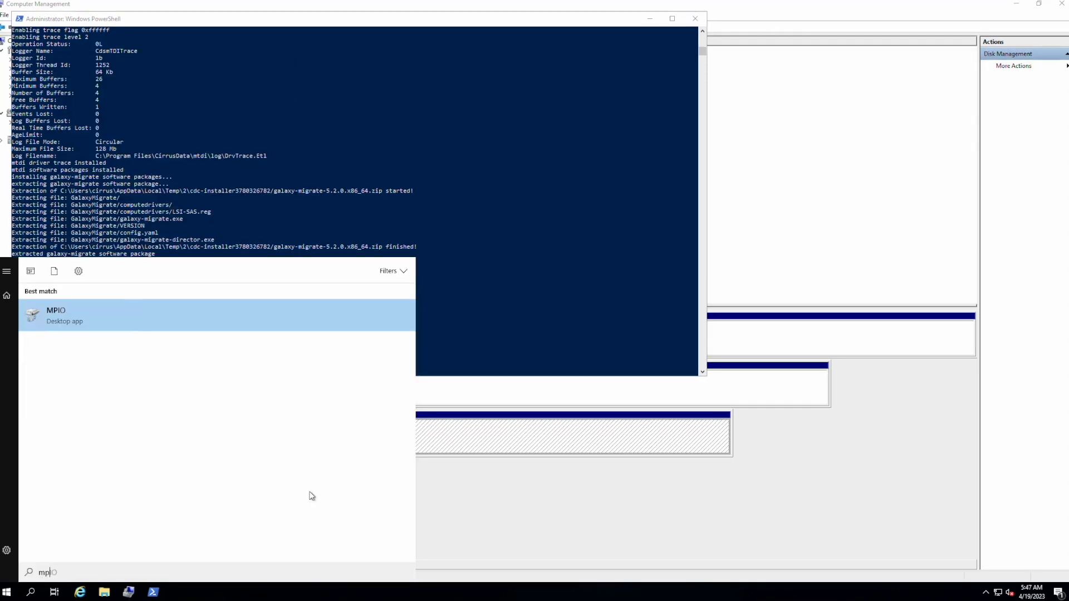
- Open the MPIO properties on the Windows server and check the device list for the PURE FlashArray entry
key(Return)
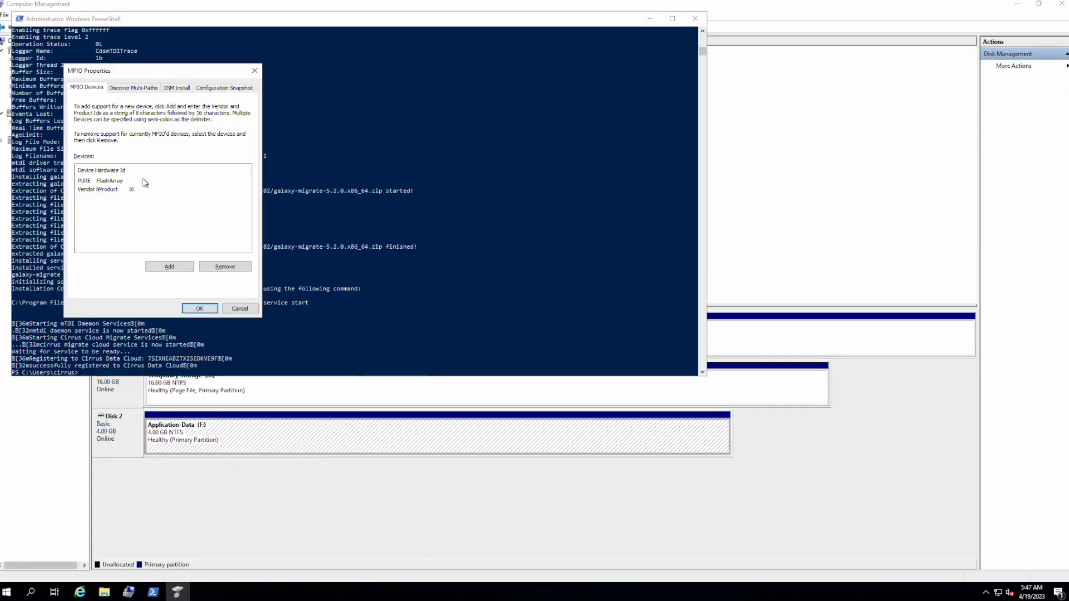
drag(171, 75, 513, 101)
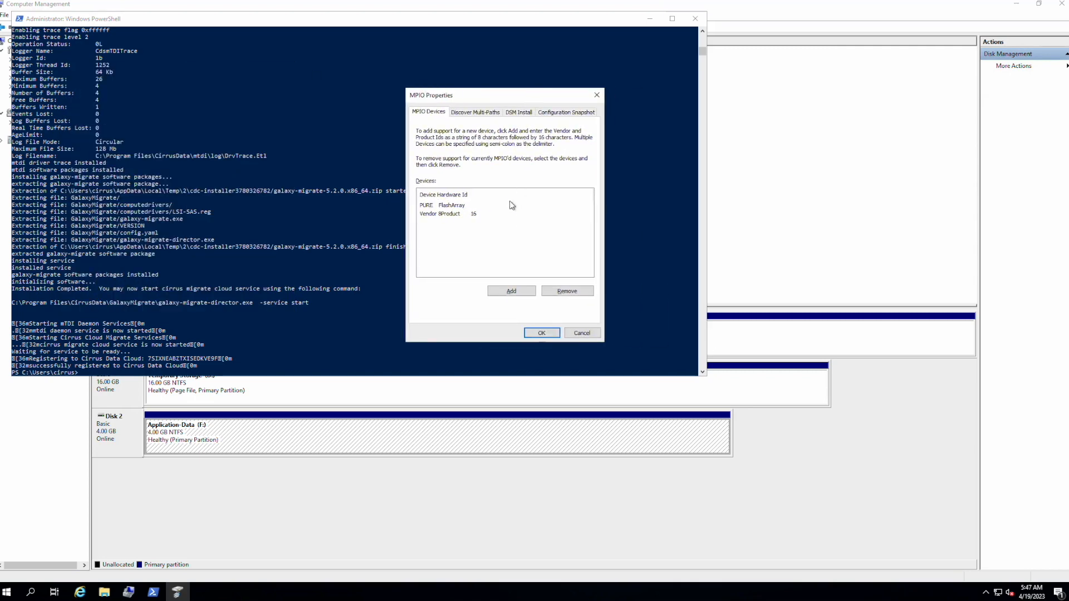
click(451, 209)
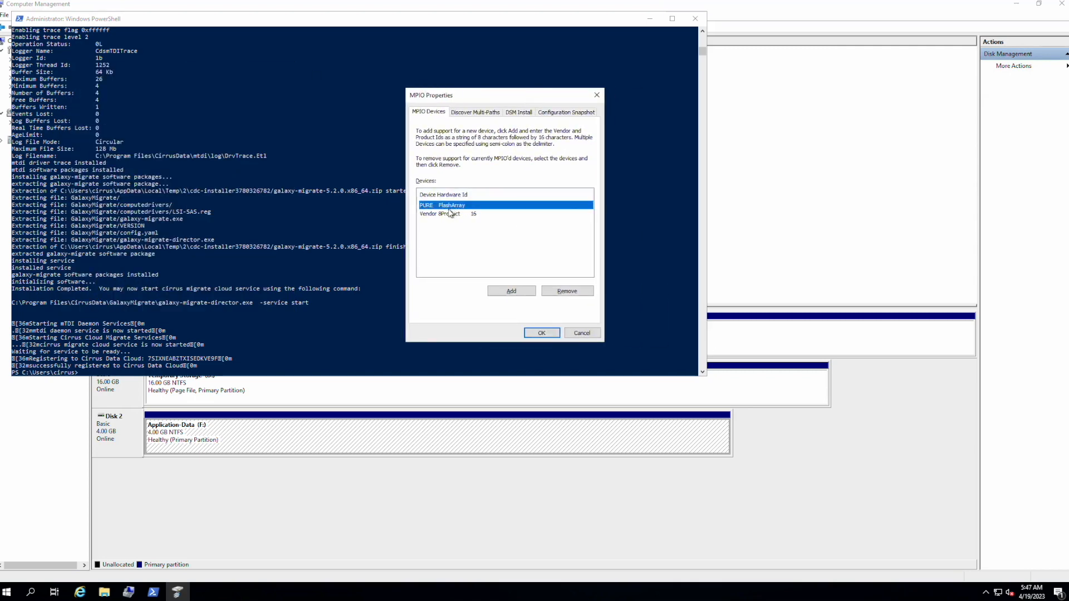
- Close the MPIO properties, return to the Cirrus Data allocation, and allocate the 4 GiB destination volume for PHYSICALDRIVE2
click(596, 95)
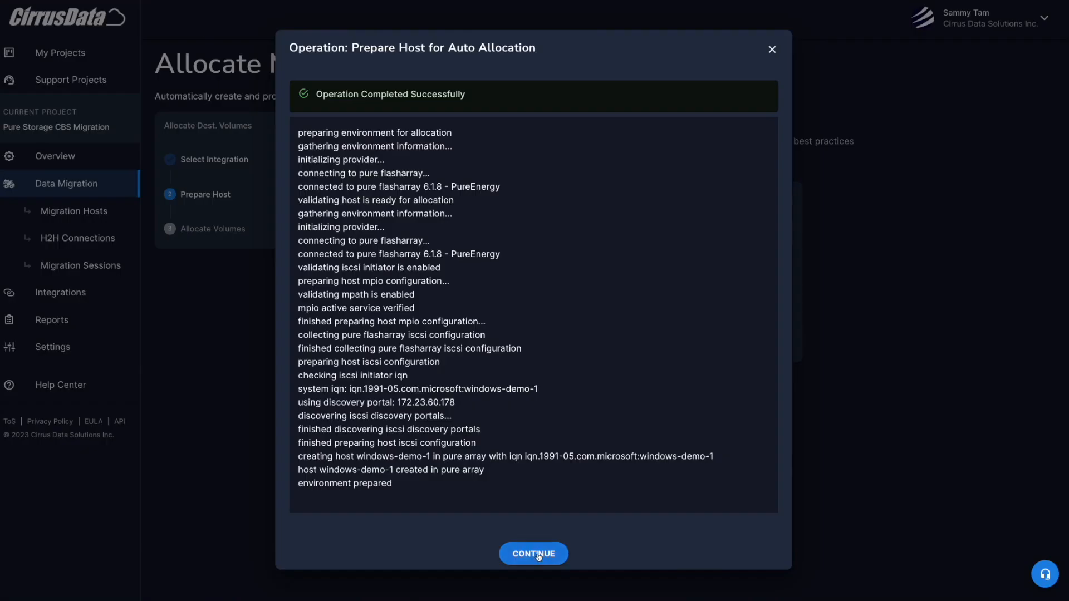
click(532, 551)
click(399, 266)
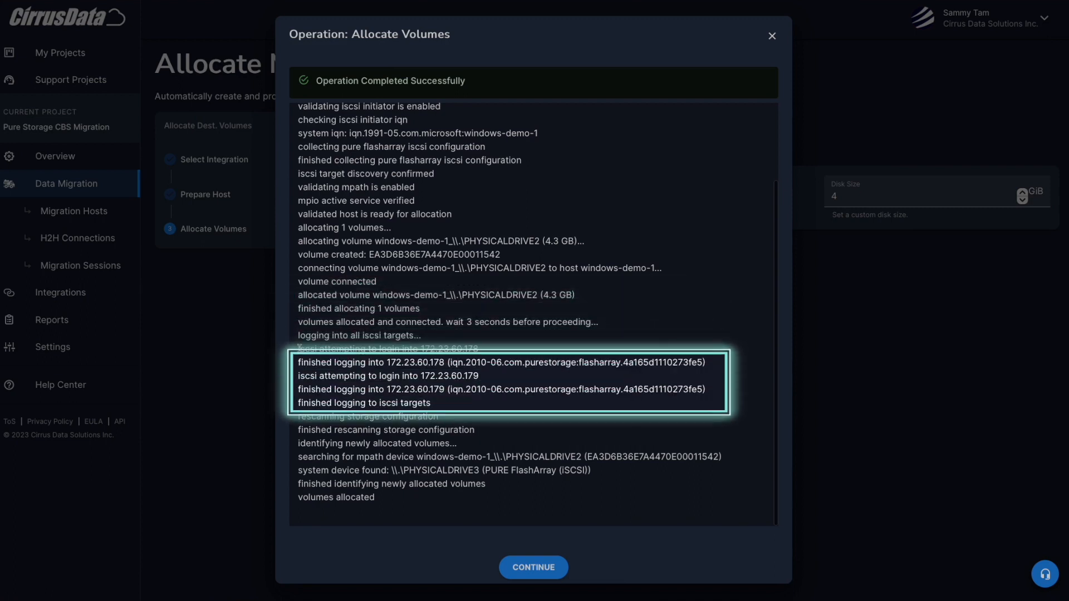
triple_click(464, 390)
click(464, 412)
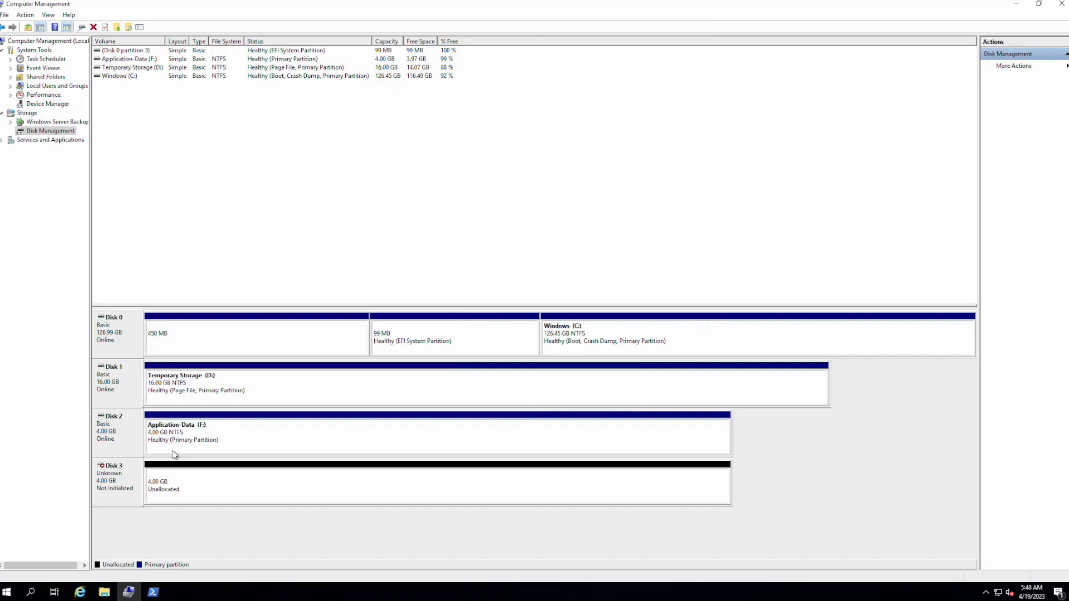
- Check the device properties of the uninitialized Disk 3 in Disk Management on the Windows server
right_click(131, 477)
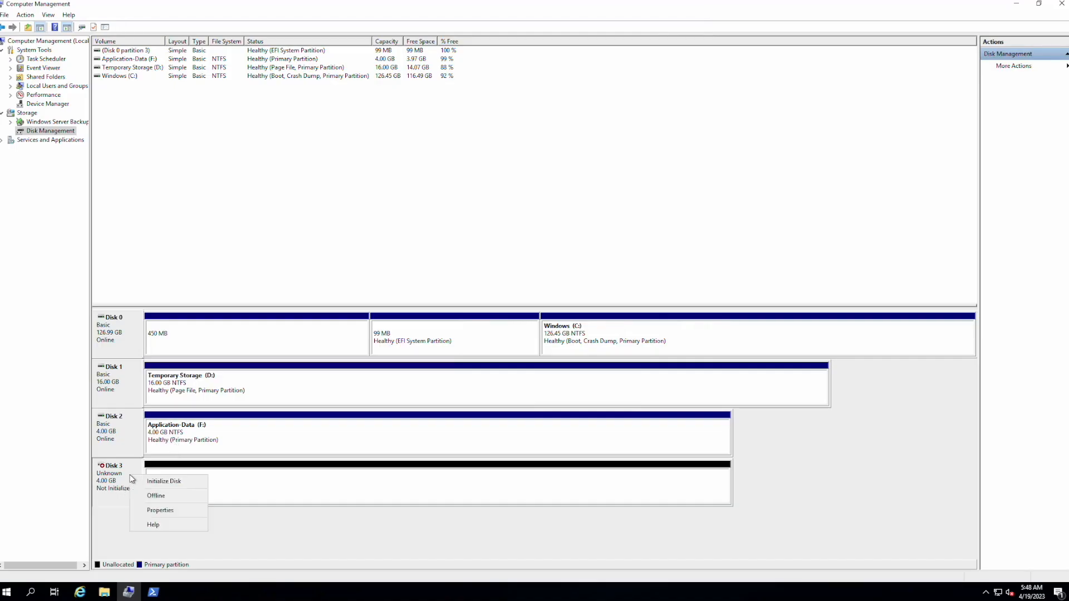
click(151, 511)
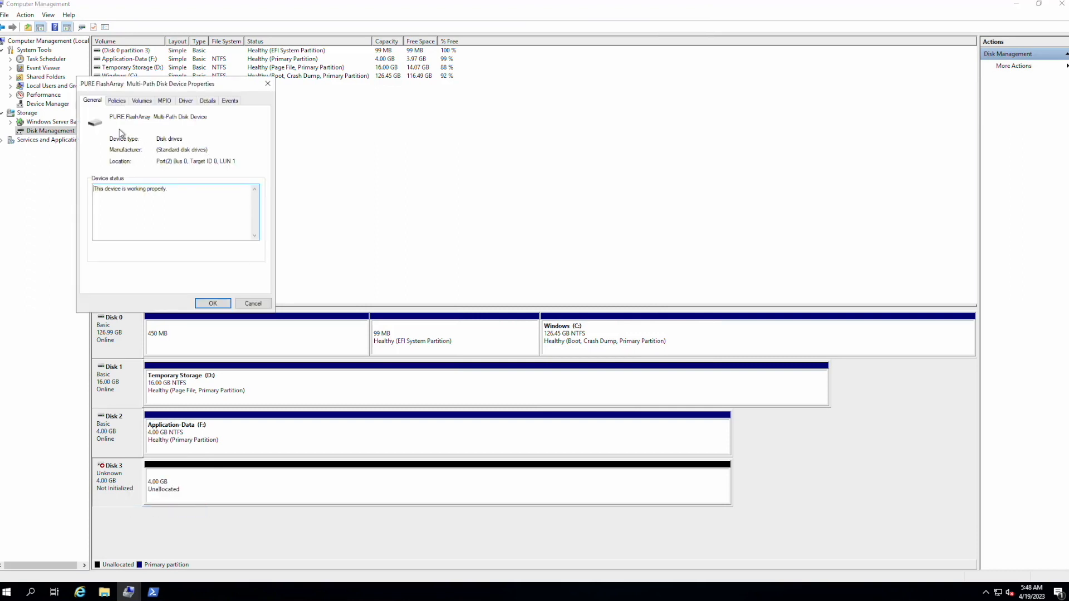
click(213, 303)
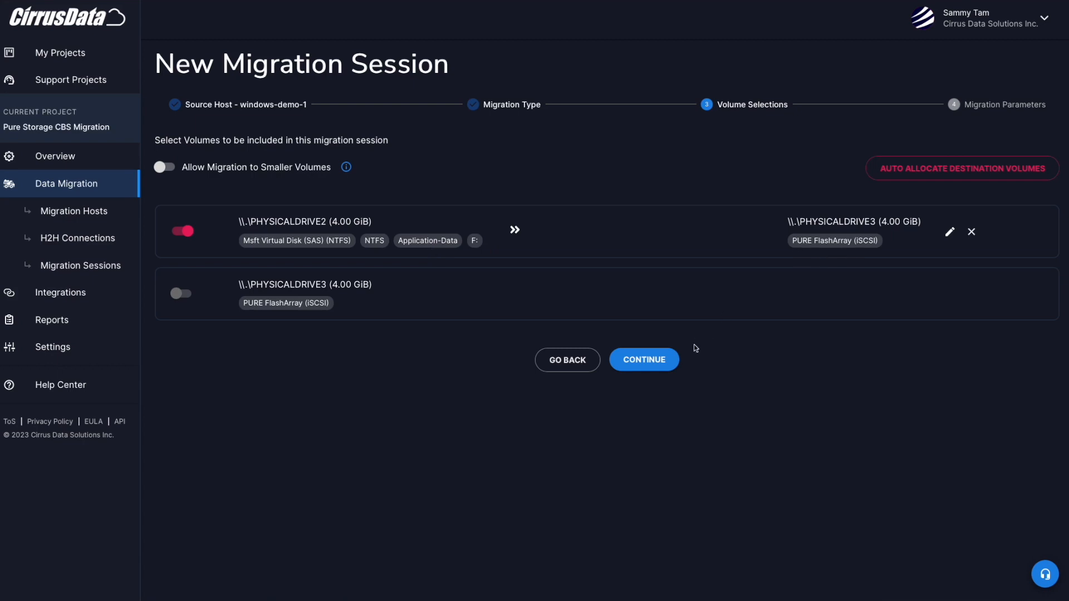
- Create the migration session in Cirrus Data with the Aggressive iQoS level and open the F: volume's changed data map
click(662, 362)
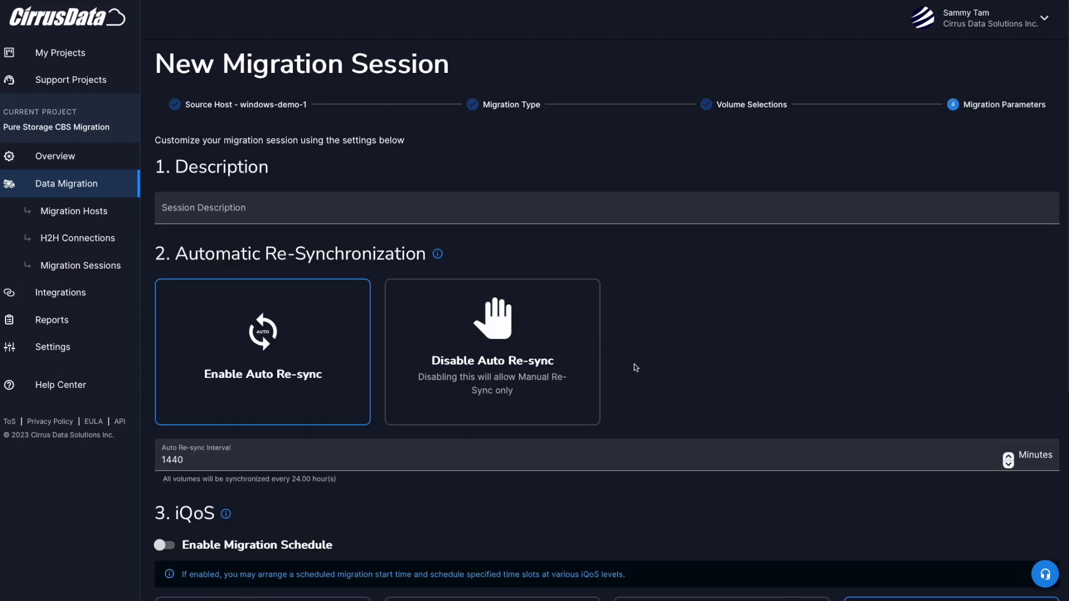
scroll(634, 366, down, 5)
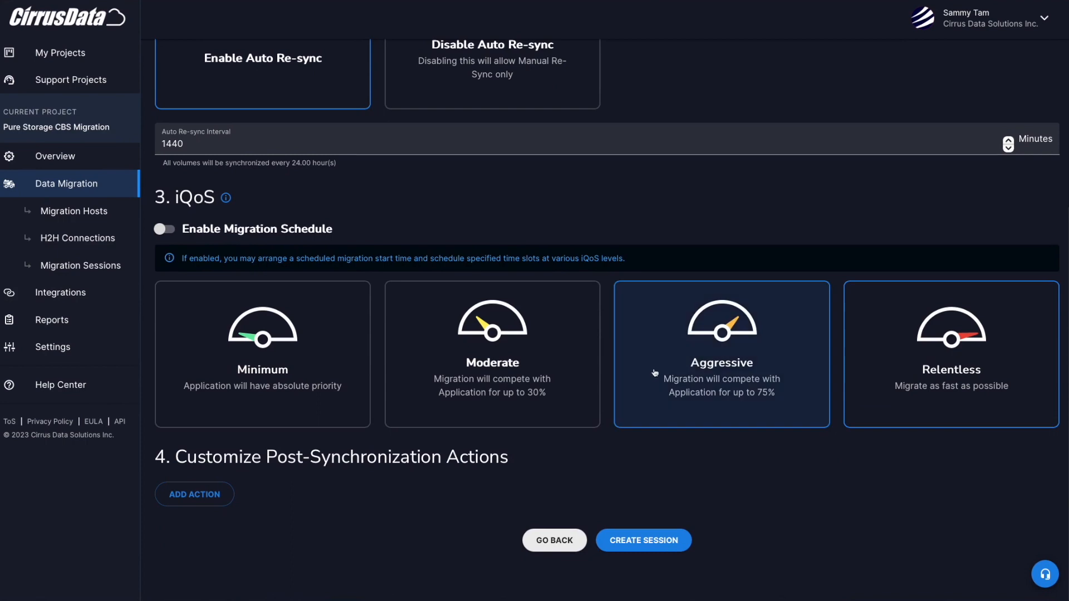
click(665, 371)
click(647, 541)
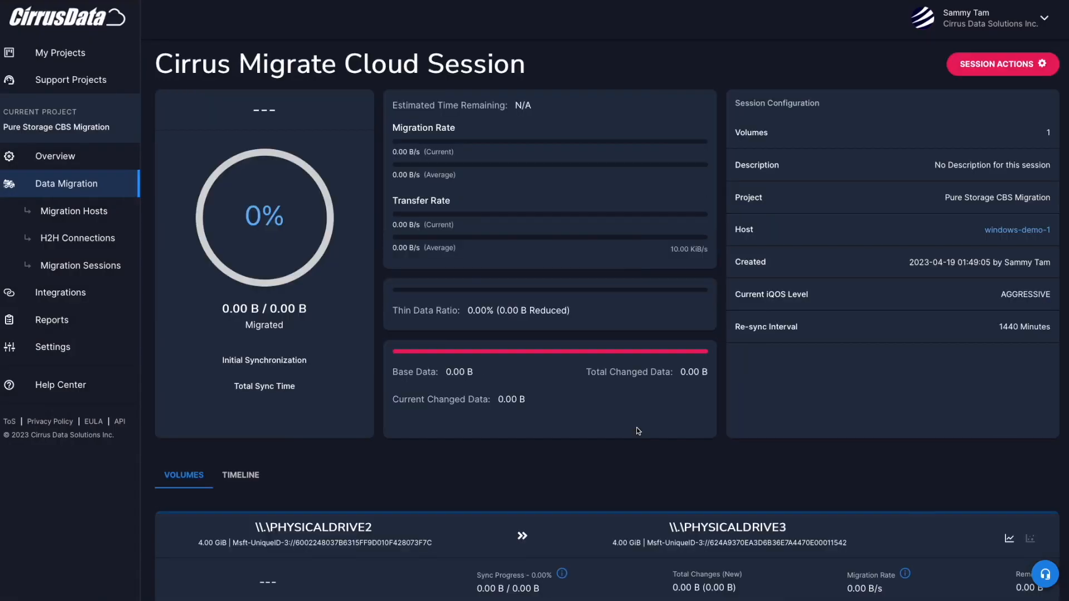
scroll(637, 429, down, 1)
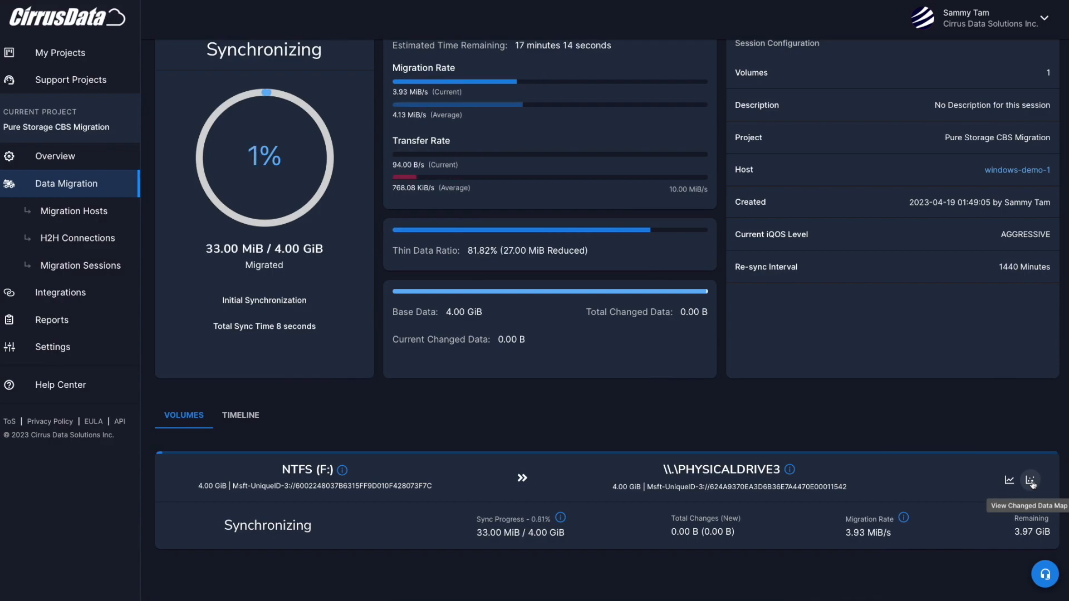
click(1031, 481)
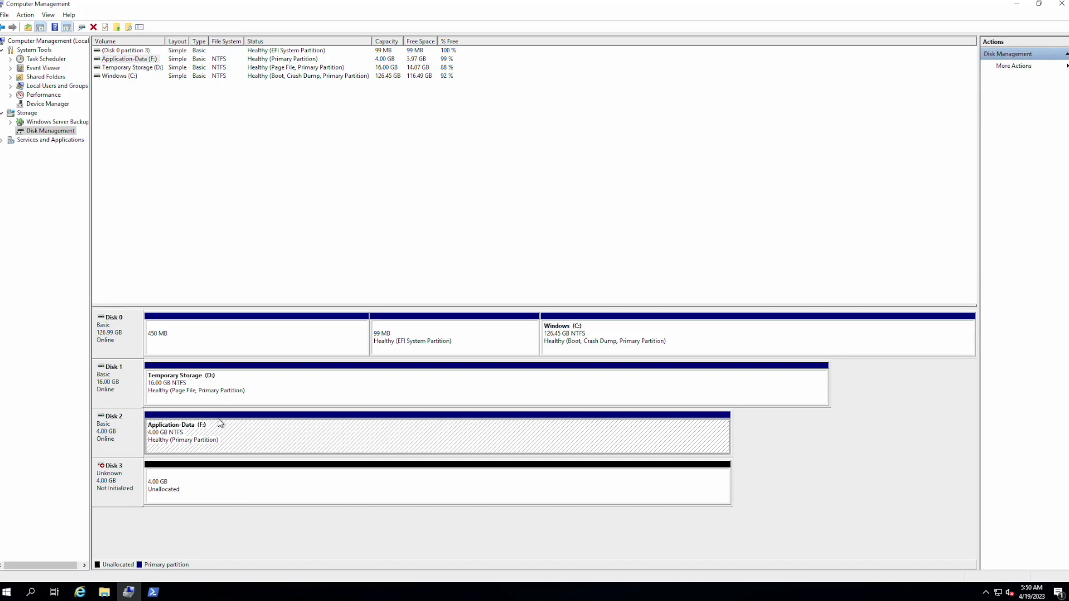
- Open the Application-Data (F:) volume on the Windows server and create a rich text document named "during migration" in it
right_click(220, 424)
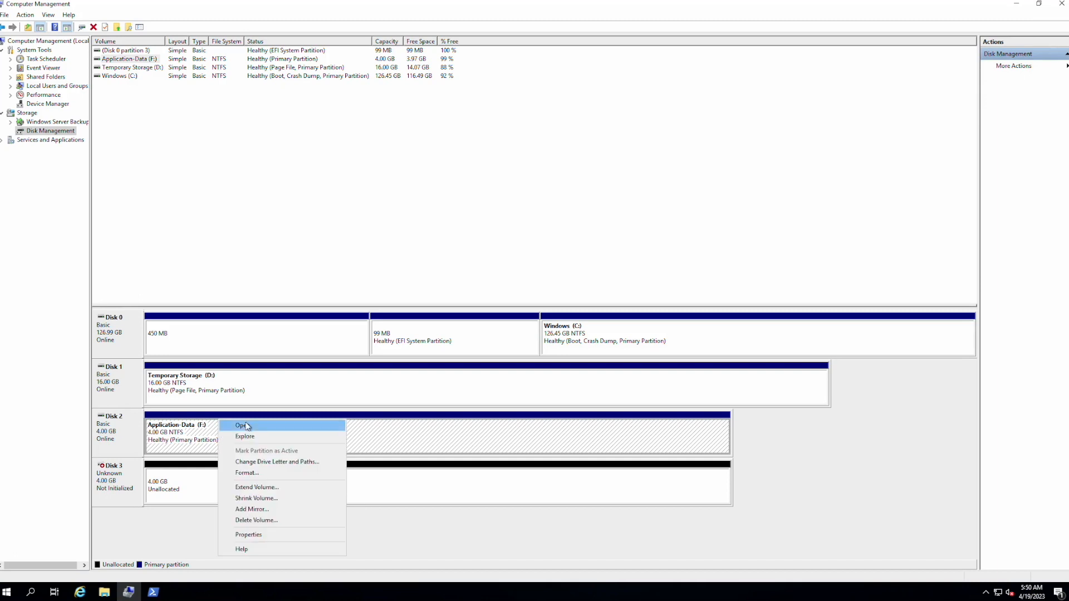
click(224, 425)
right_click(508, 282)
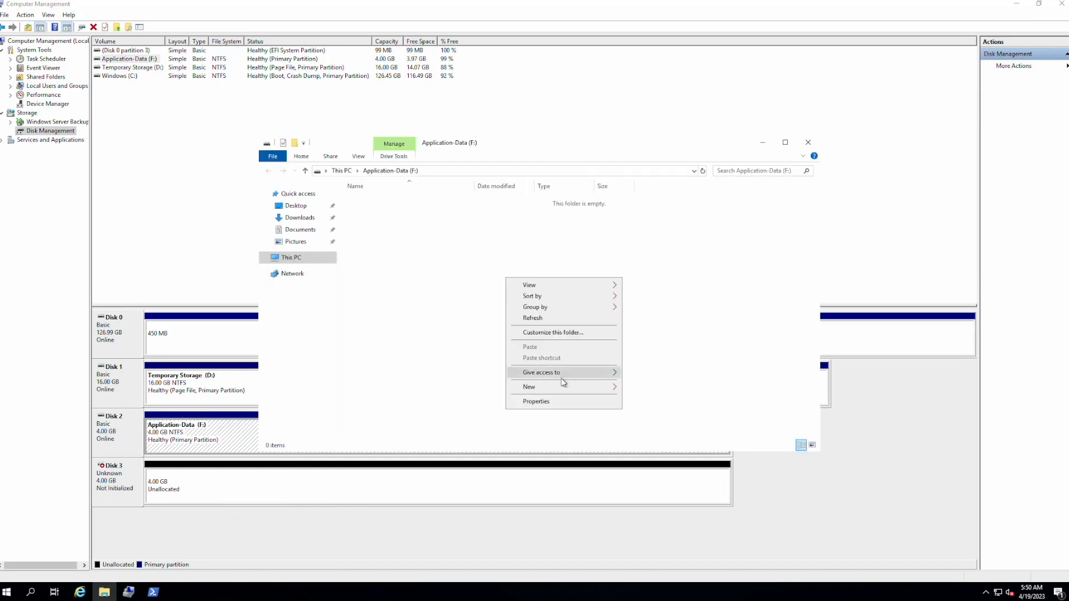
mouse_move(562, 387)
click(670, 433)
text(test data changes)
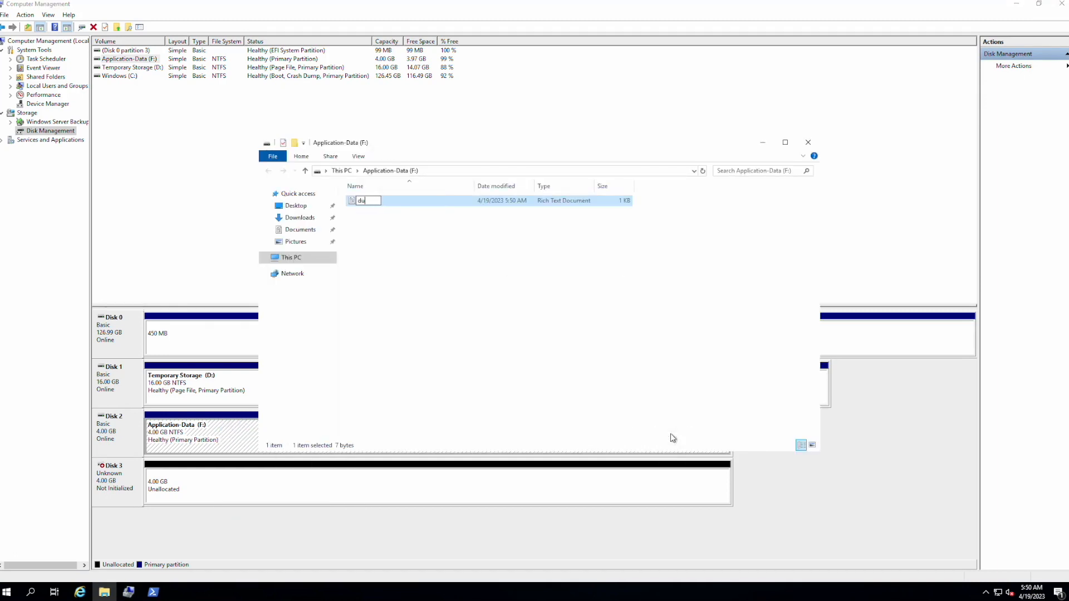
key(Return)
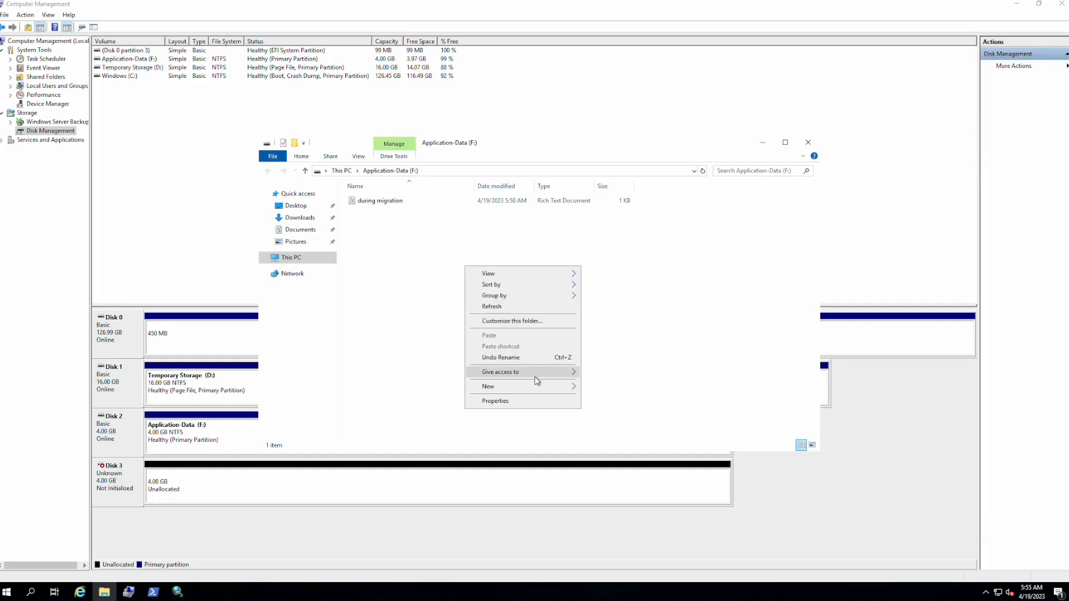
- Create a text document named "more data" on the F: volume, duplicate it, and duplicate the copy
mouse_move(537, 386)
click(616, 446)
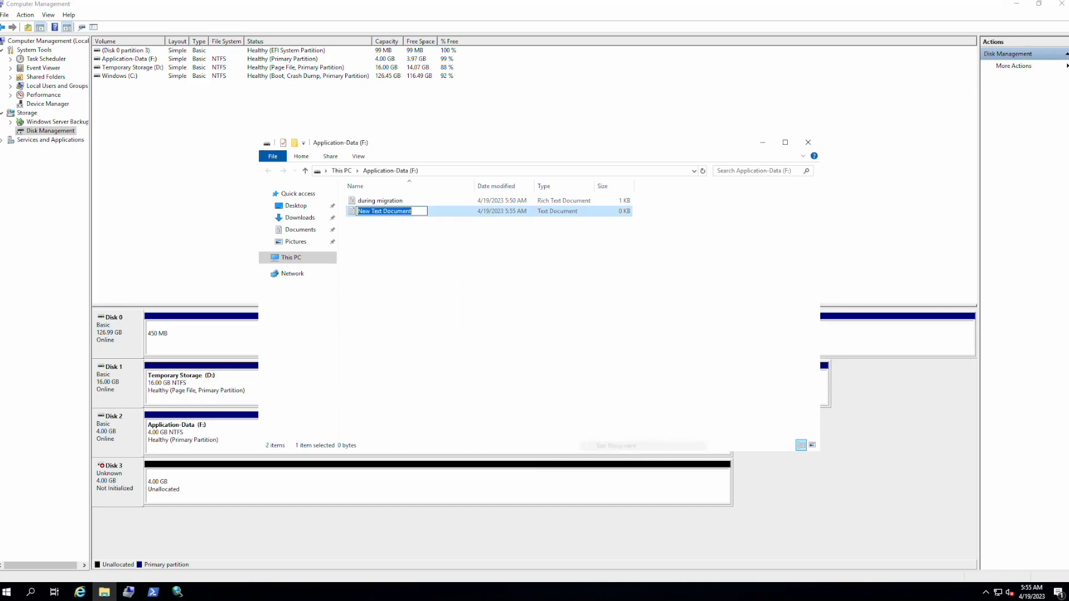
text(more data)
key(Return)
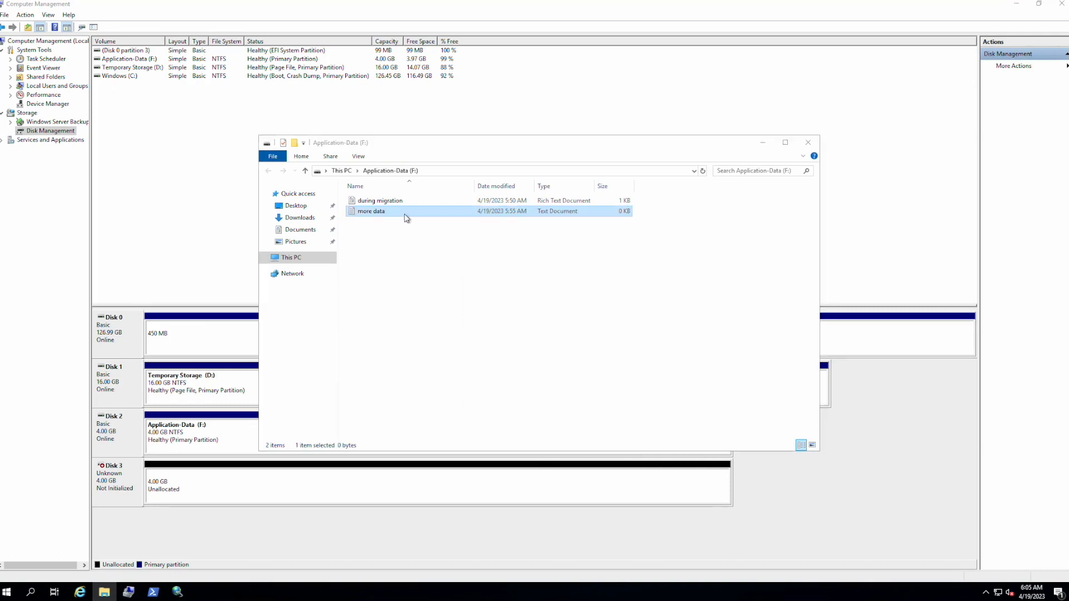
key(ctrl+c)
key(ctrl+v)
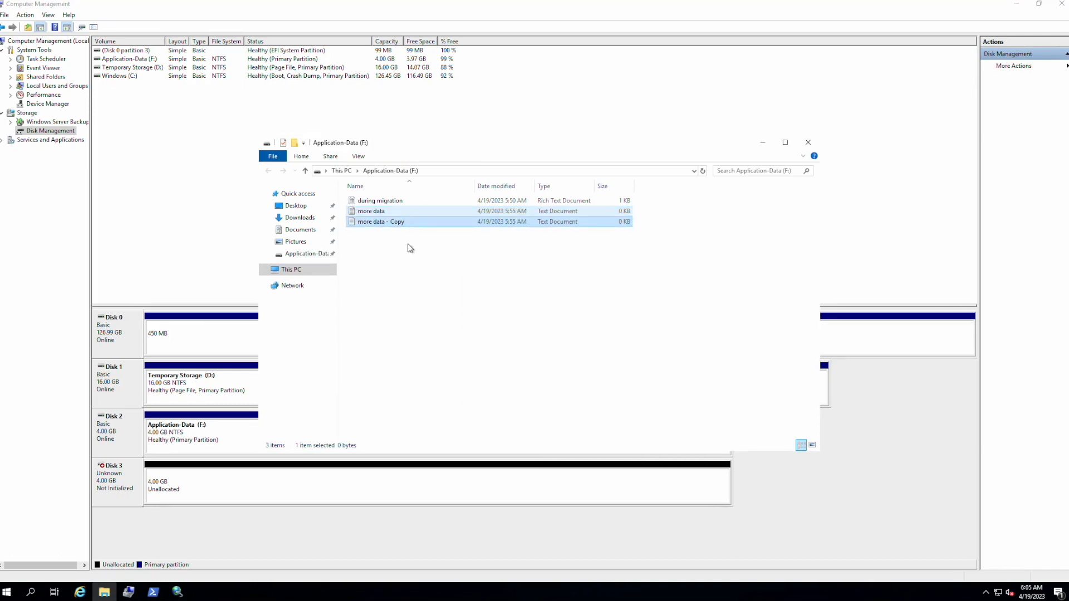
key(ctrl+c)
key(ctrl+v)
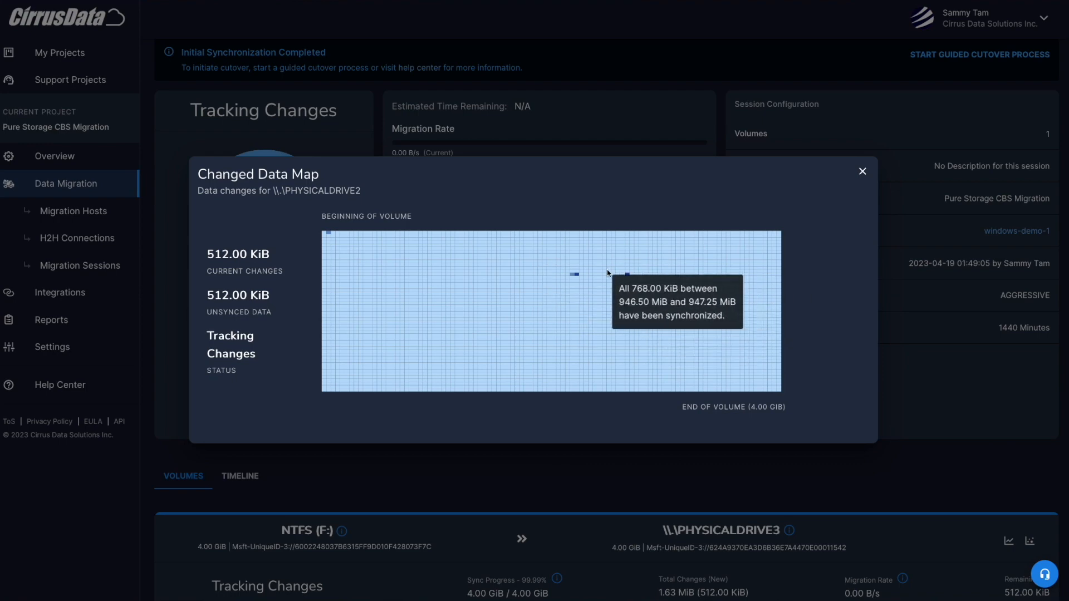
- Close the changed data map and start the guided cutover with the Data Volumes Local Migration from Windows Hosts guide
click(862, 172)
scroll(870, 159, up, 2)
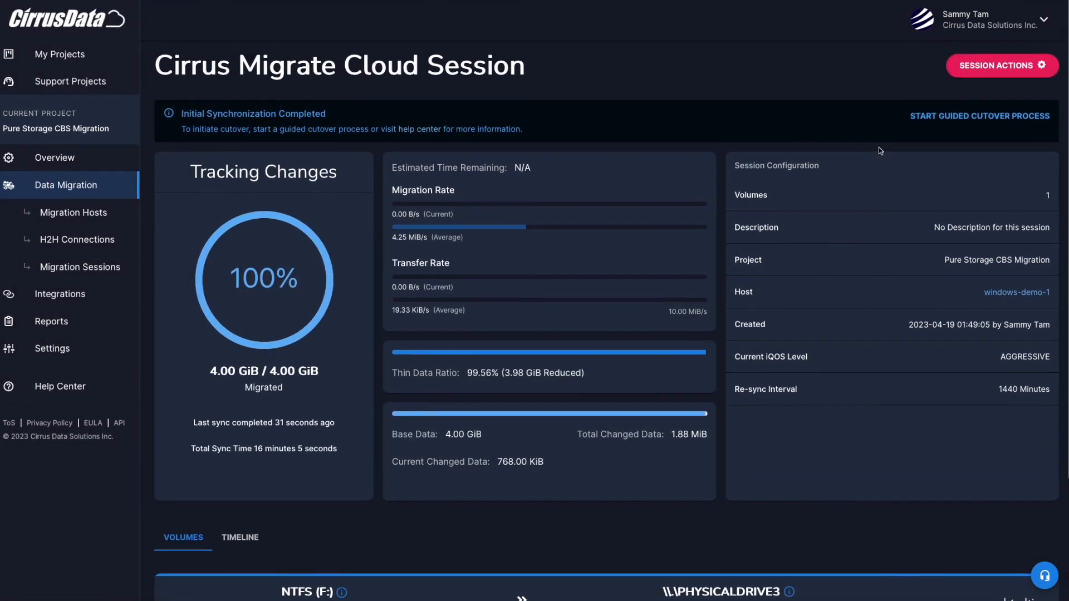
scroll(346, 152, down, 1)
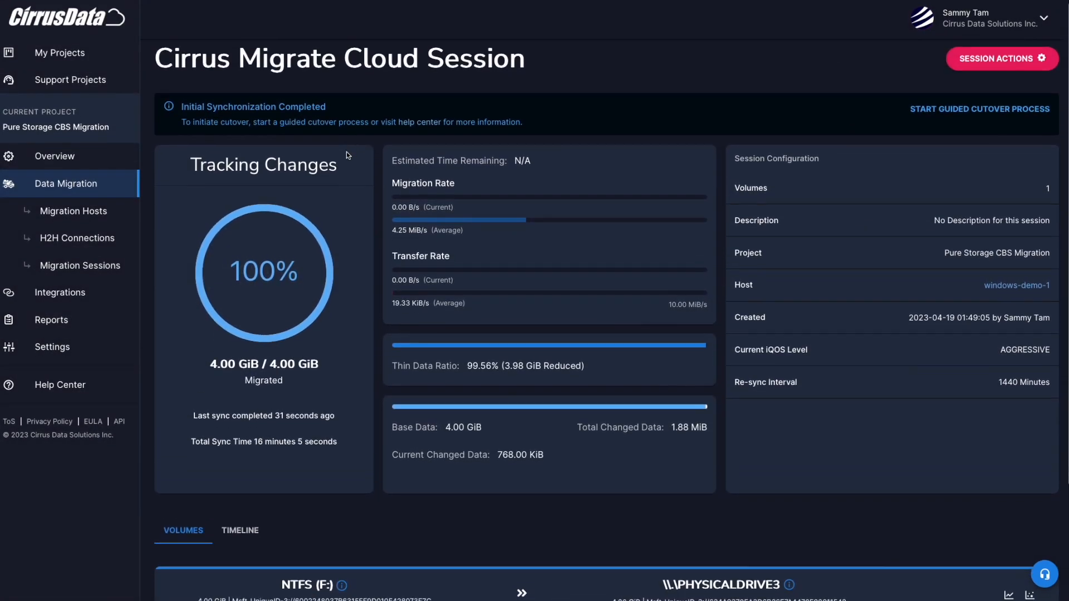
scroll(346, 151, up, 1)
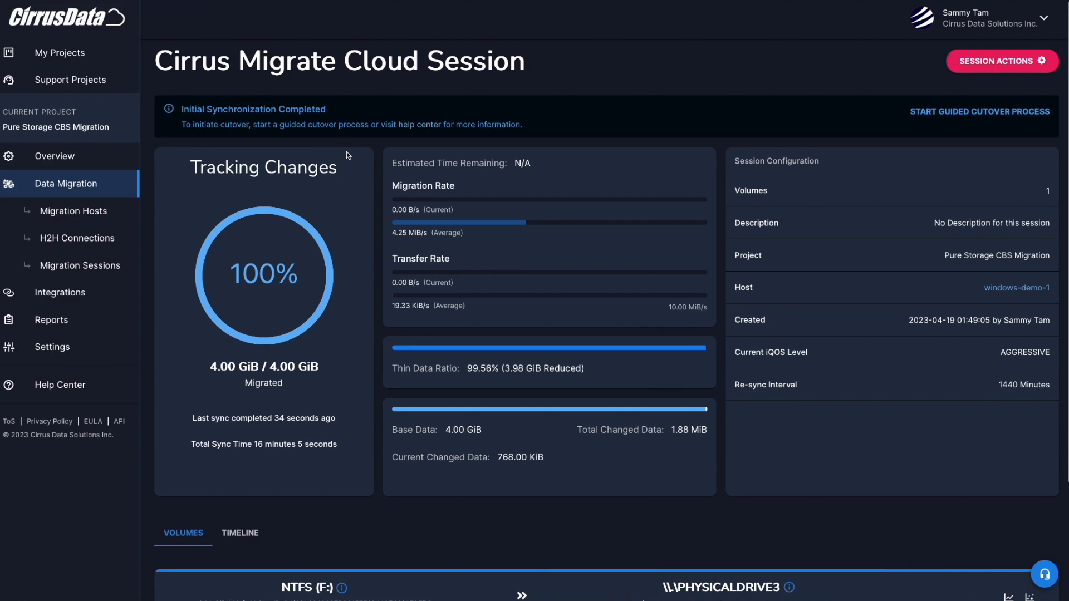
scroll(347, 152, up, 1)
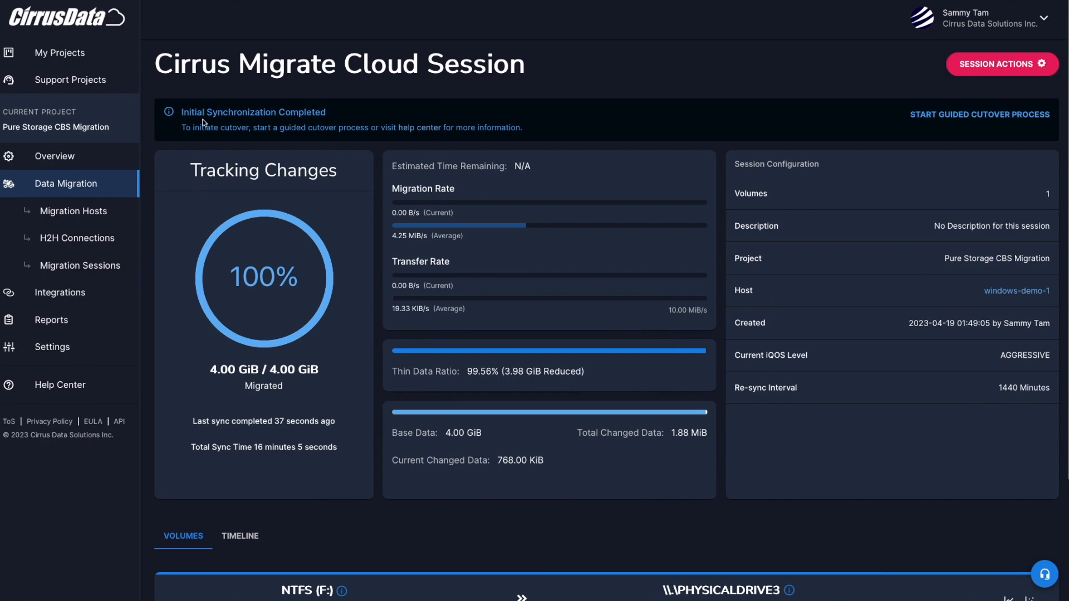
click(967, 120)
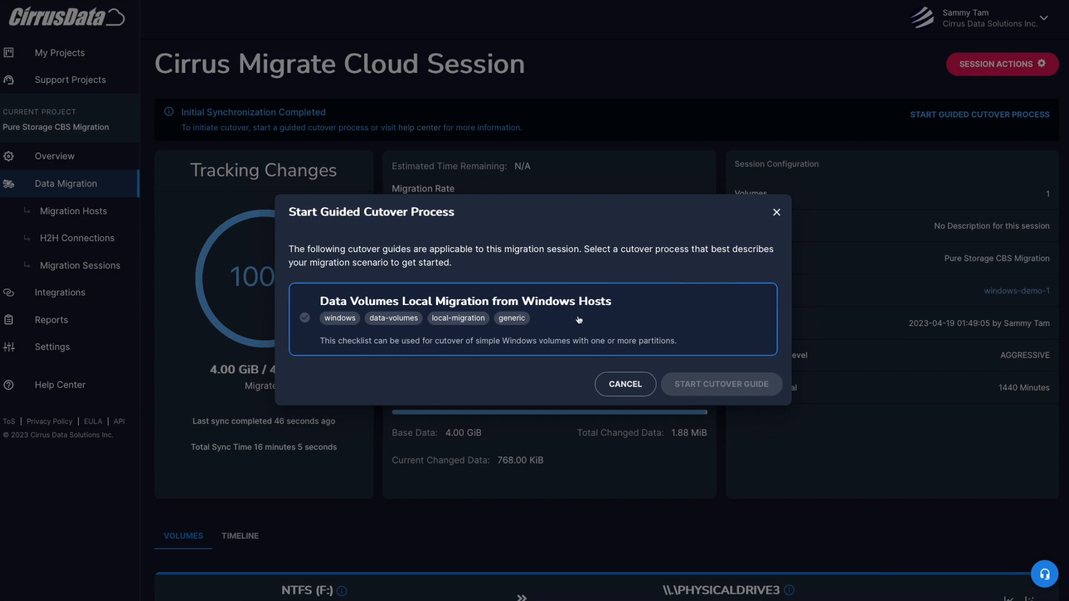
click(678, 320)
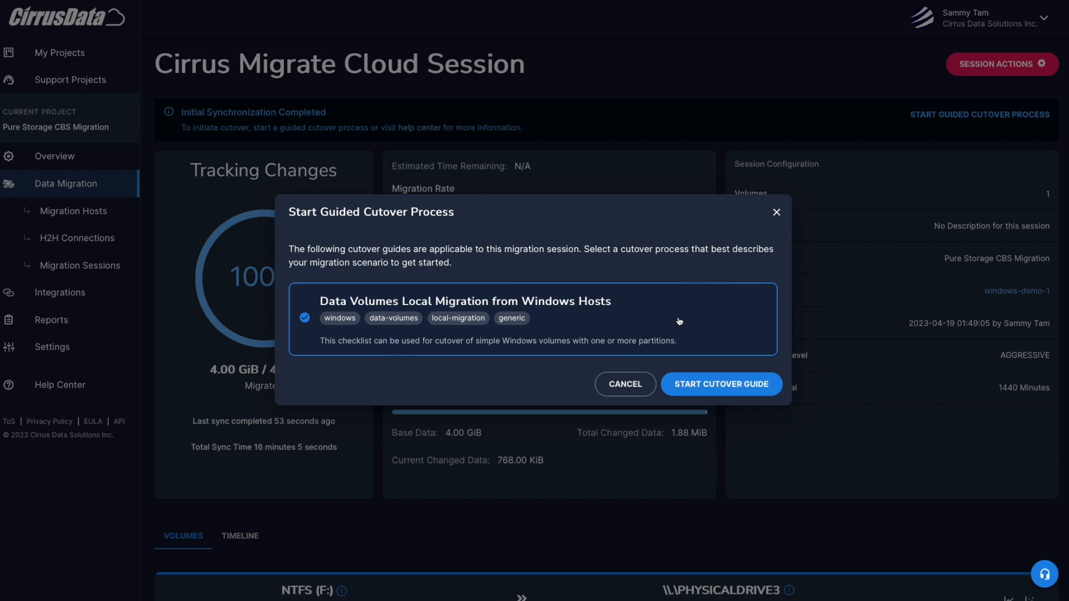
click(734, 384)
- Trigger cMotion from the cutover guide and confirm redirecting the production I/O to the new storage
scroll(721, 363, down, 5)
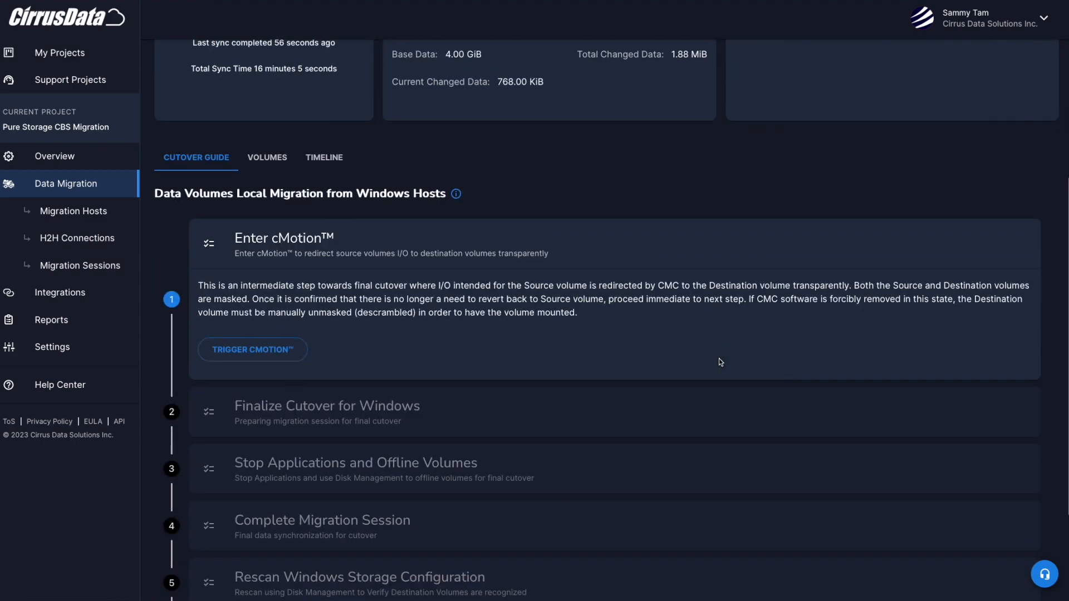
click(274, 351)
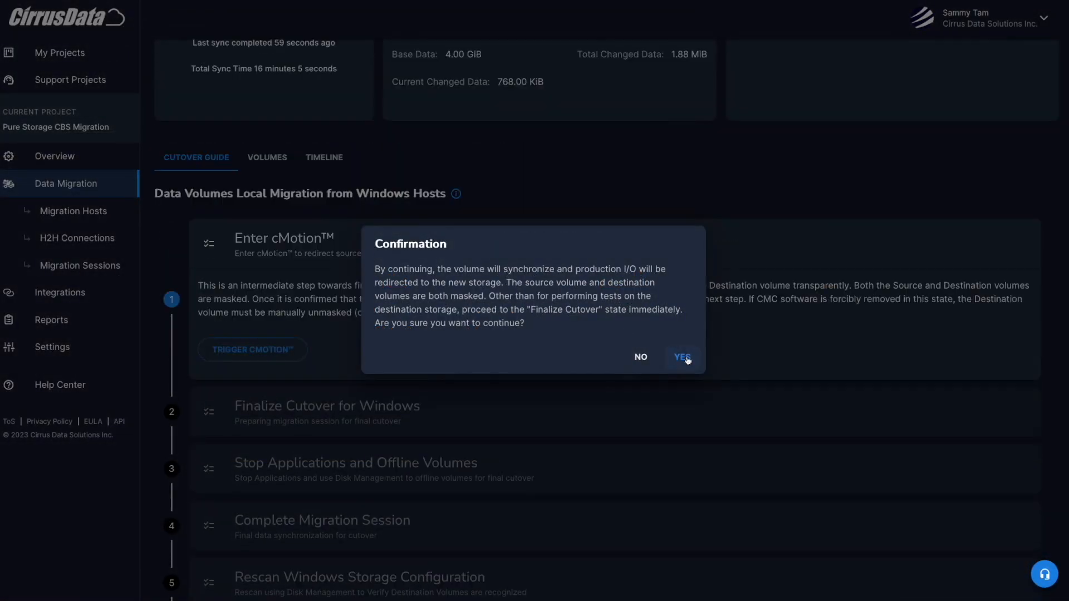
click(684, 356)
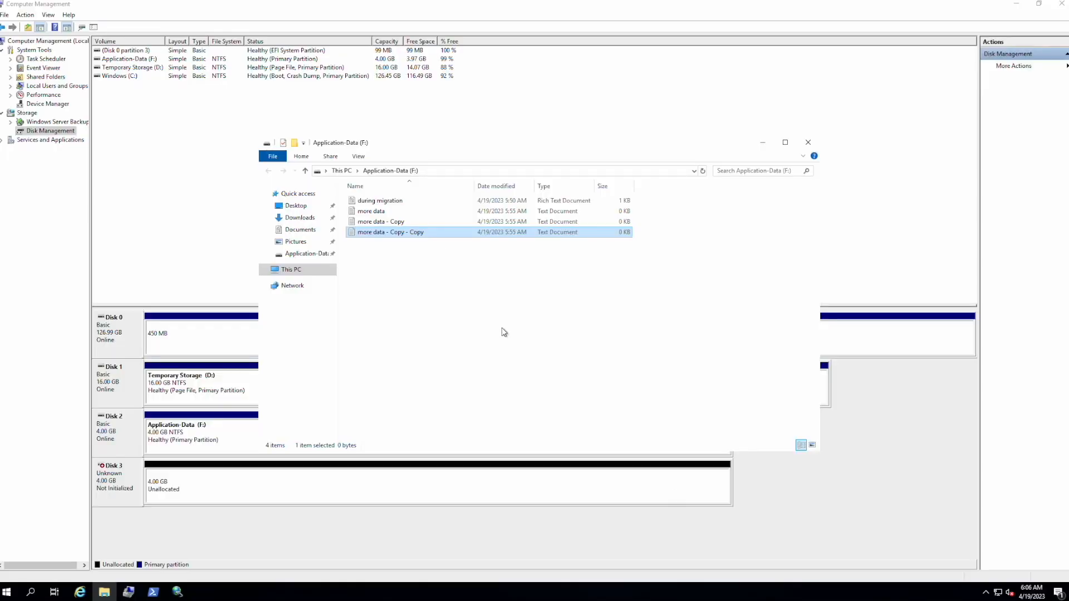
- Create a text document named "after-cmotion" on the Windows server's Application-Data (F:) volume
right_click(494, 327)
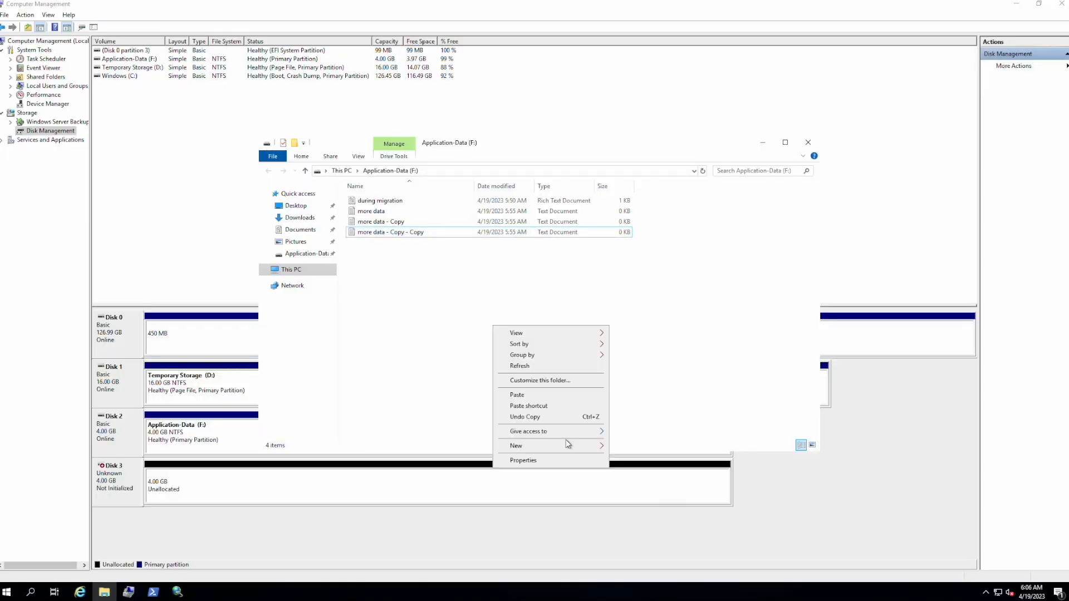
mouse_move(575, 448)
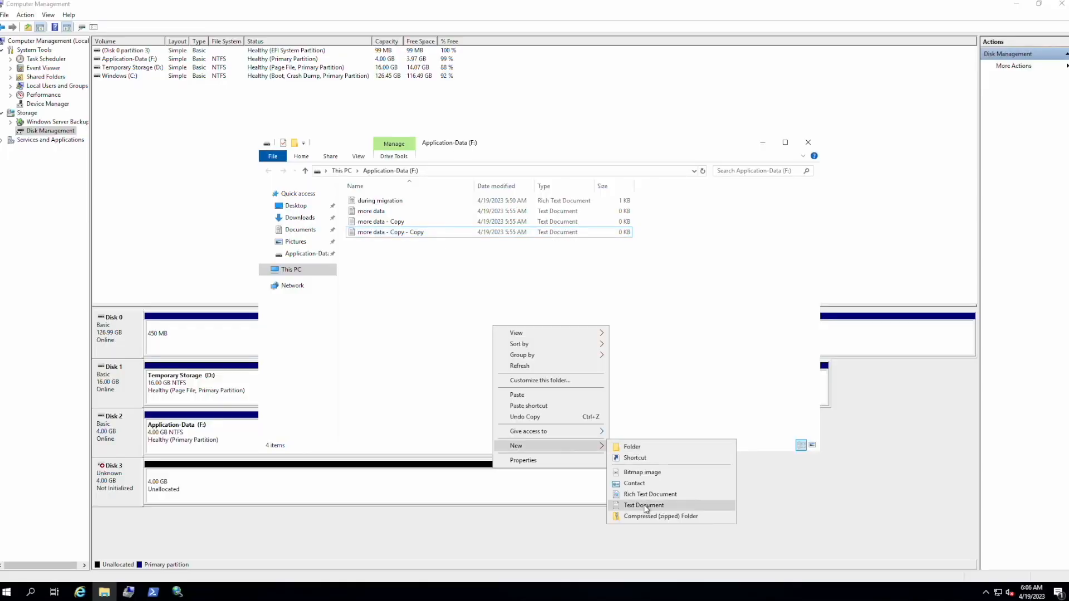
click(646, 507)
text(after-cmotion)
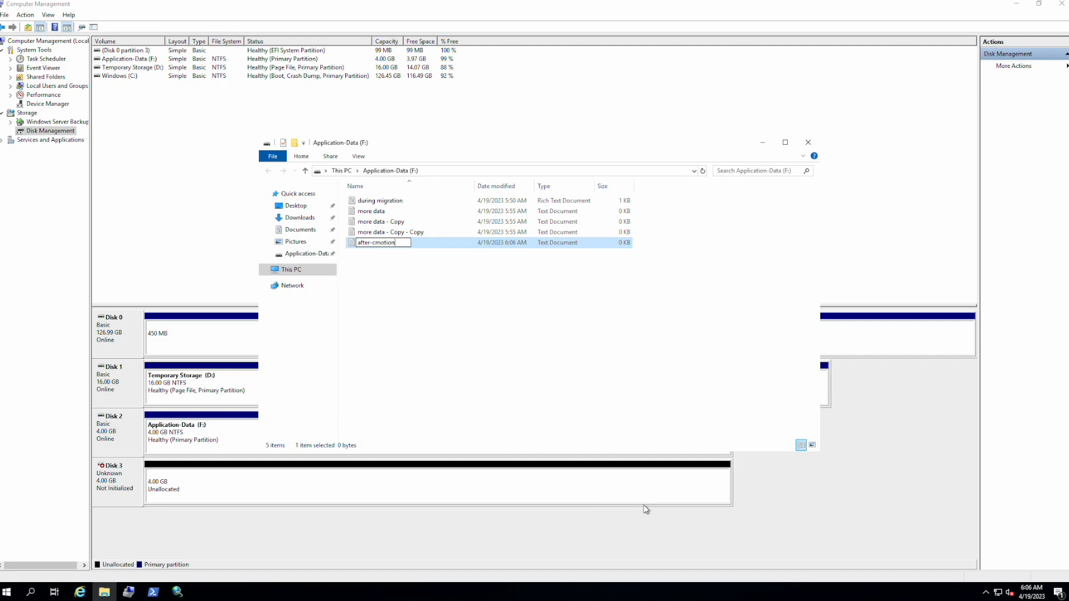
key(Return)
click(626, 358)
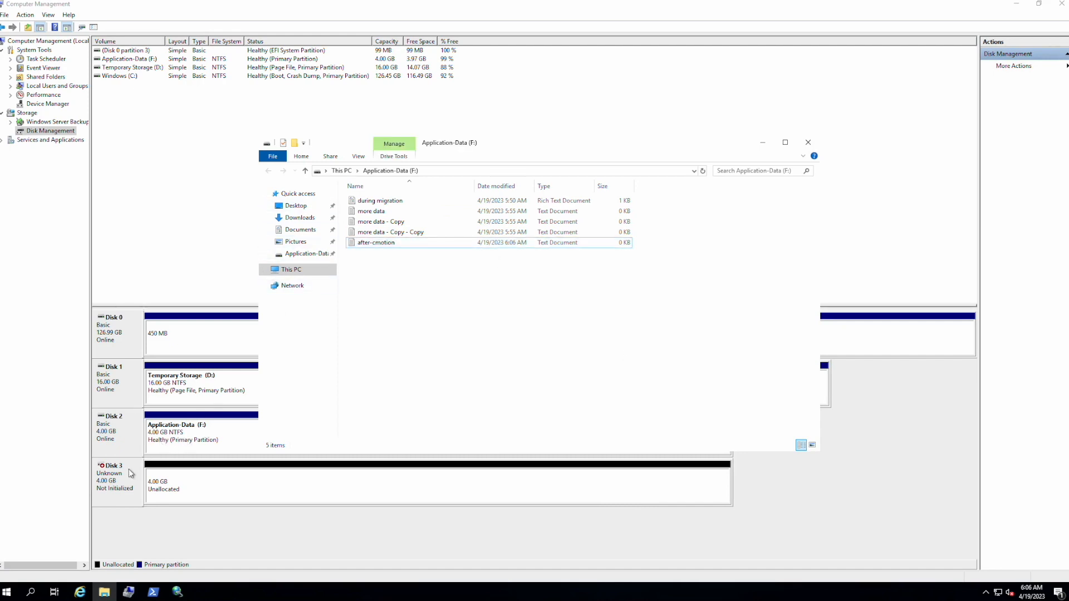
click(187, 442)
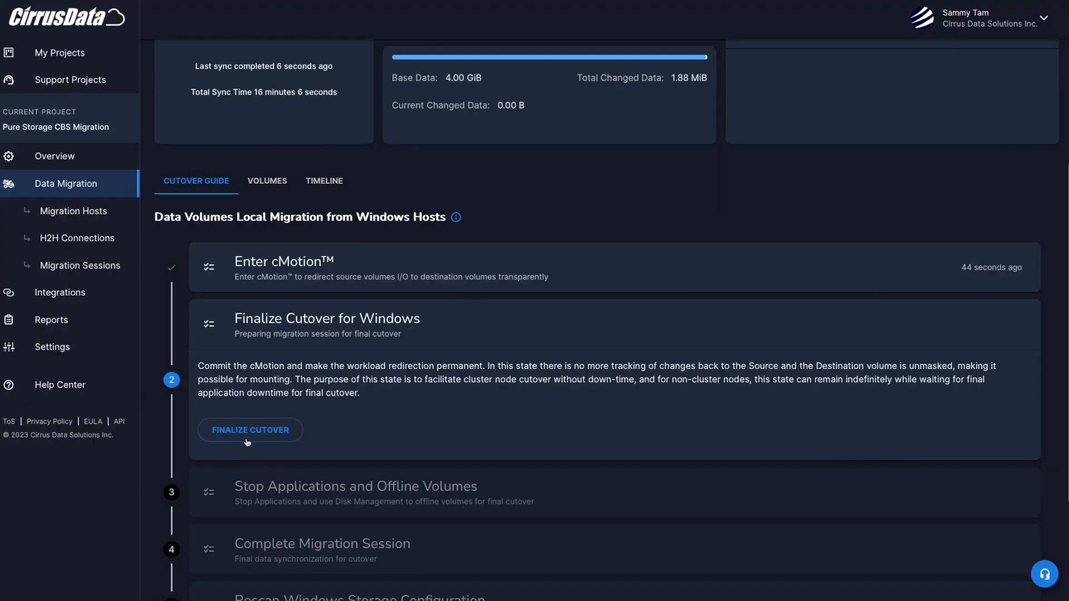
- Finalize the cutover for Windows in the Cirrus Data guide and review the instructions for stopping applications and offlining volumes
click(247, 437)
click(683, 379)
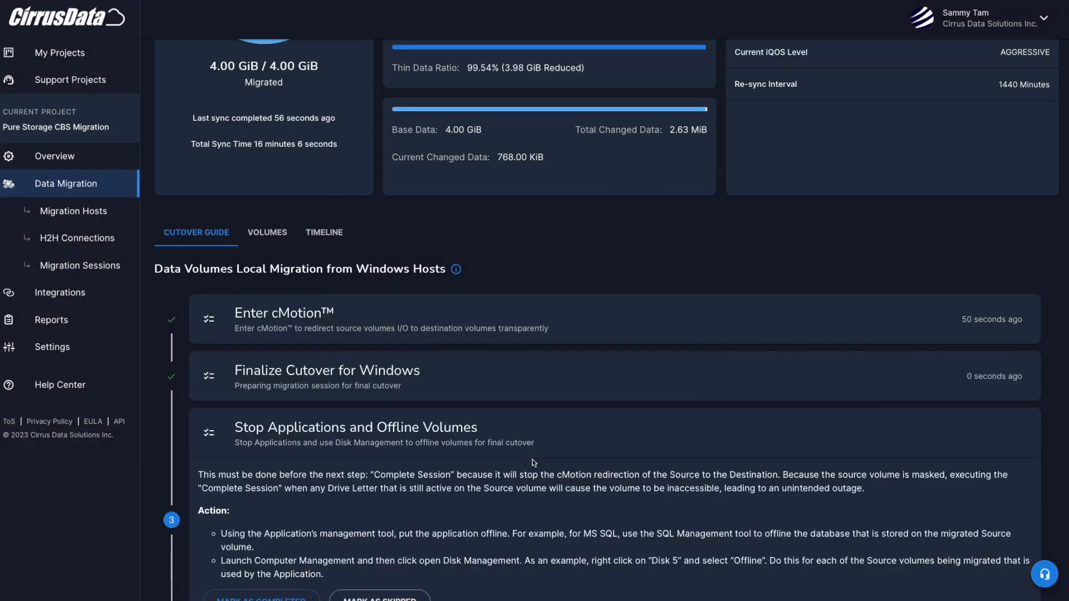
scroll(532, 460, down, 4)
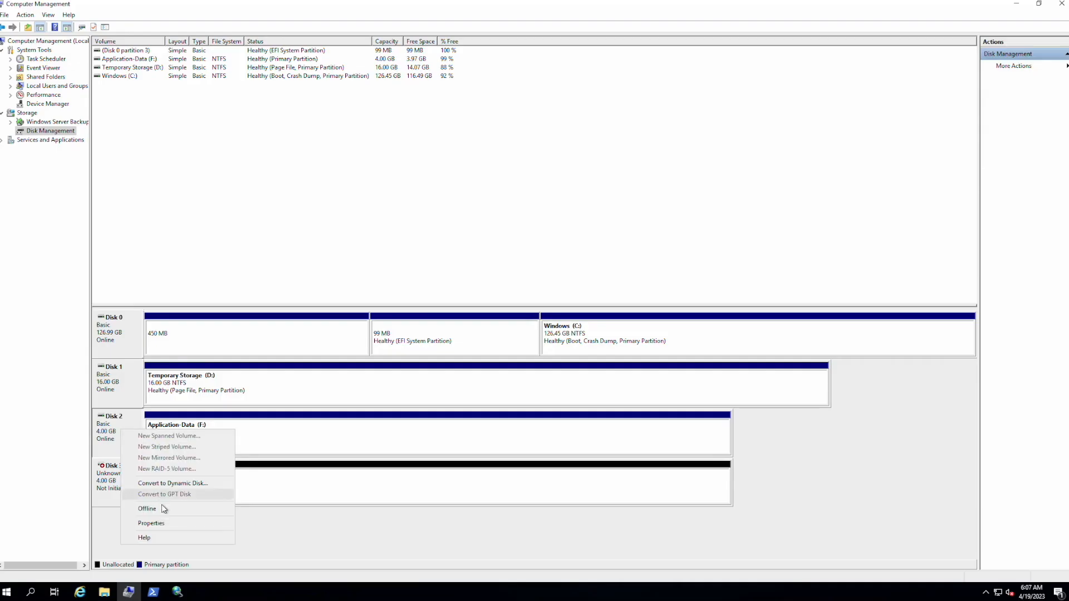
- Take Disk 2 with the Application-Data volume offline on the Windows server and mark Stop Applications and Offline Volumes as completed in the cutover guide
click(191, 509)
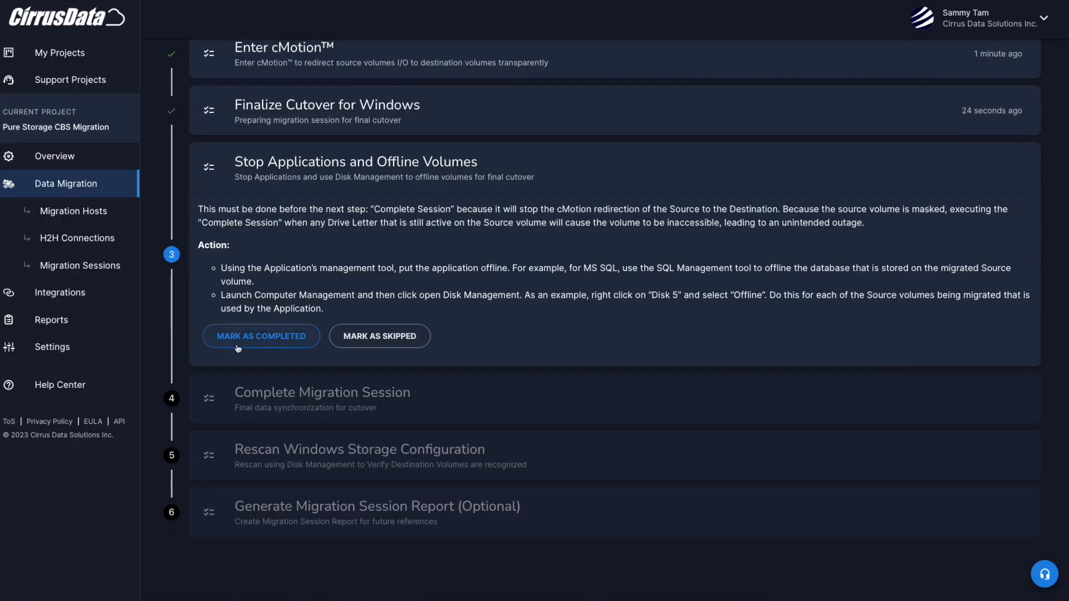
click(237, 343)
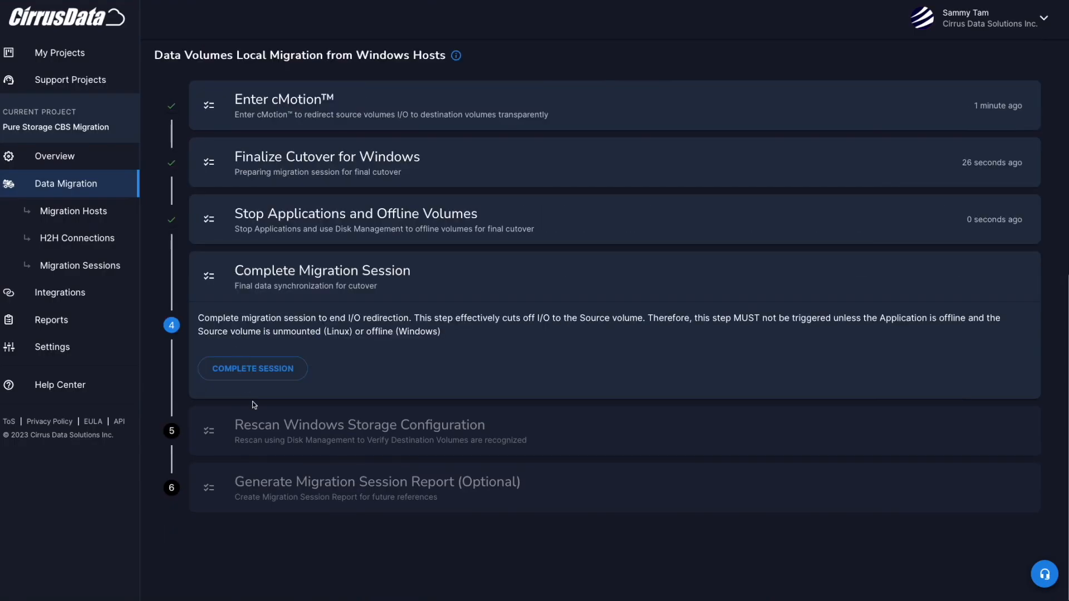
- Complete and confirm the migration session in the cutover guide, and rescan the disks in the Windows server's Disk Management
click(256, 369)
click(674, 357)
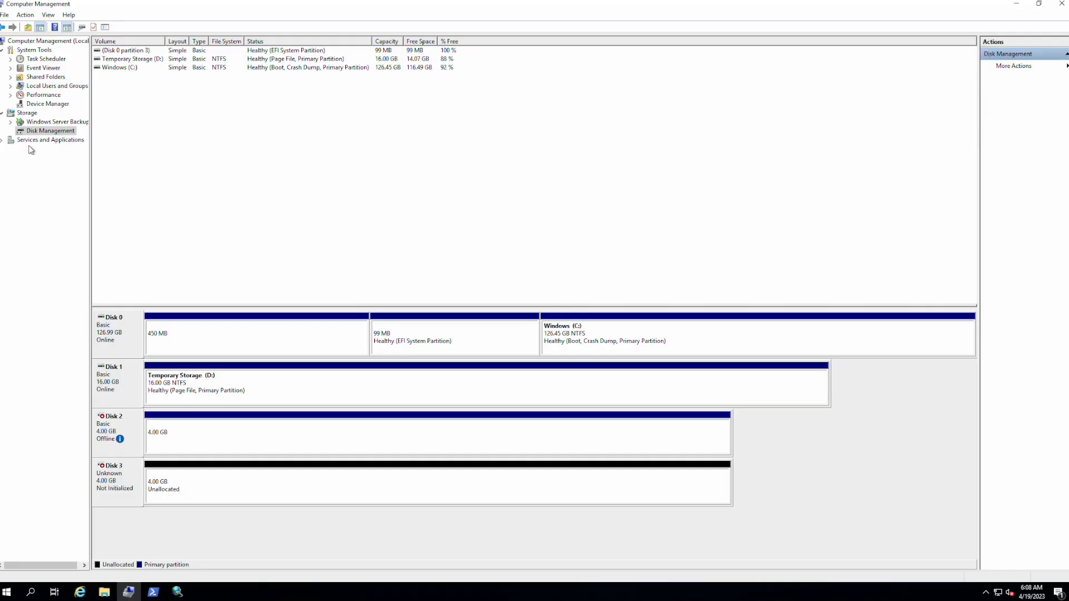
right_click(40, 133)
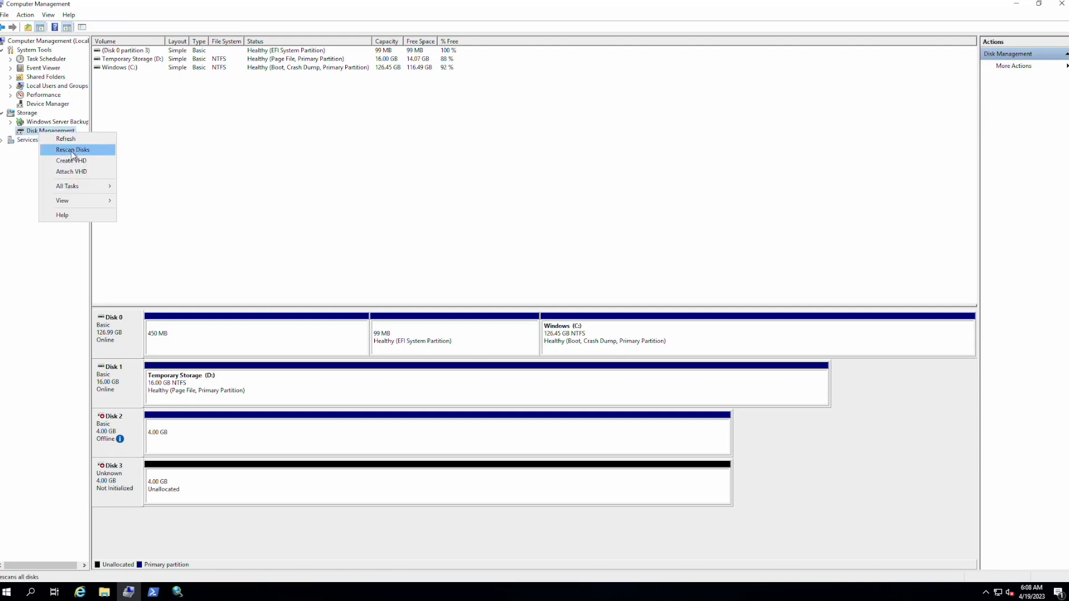
click(74, 152)
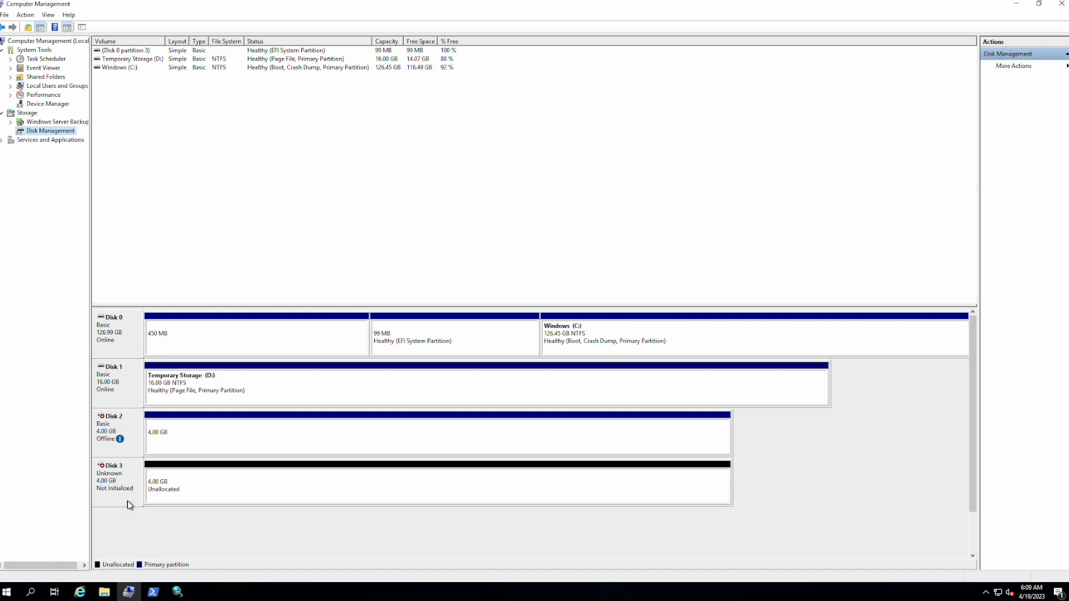
- Open the Application-Data (F:) volume on Disk 3 and check its files, including "after-cmotion"
click(189, 491)
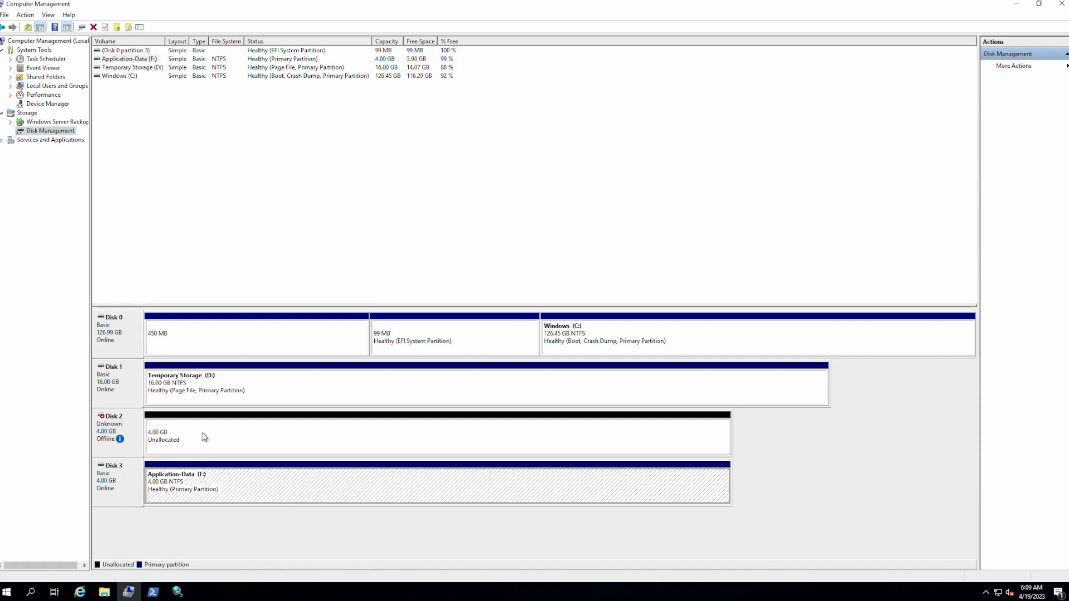
right_click(207, 482)
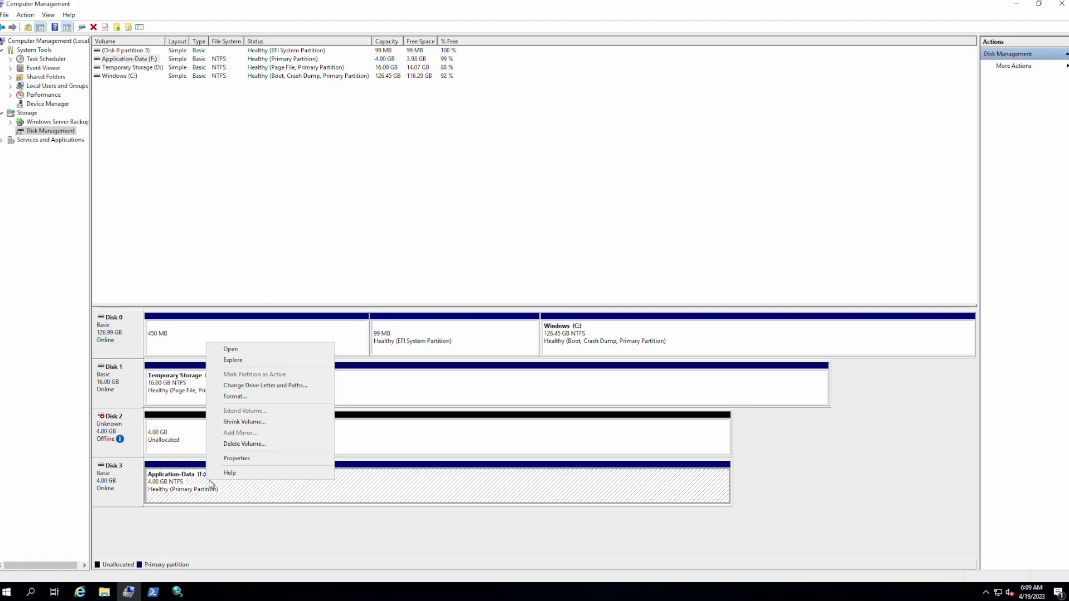
click(239, 350)
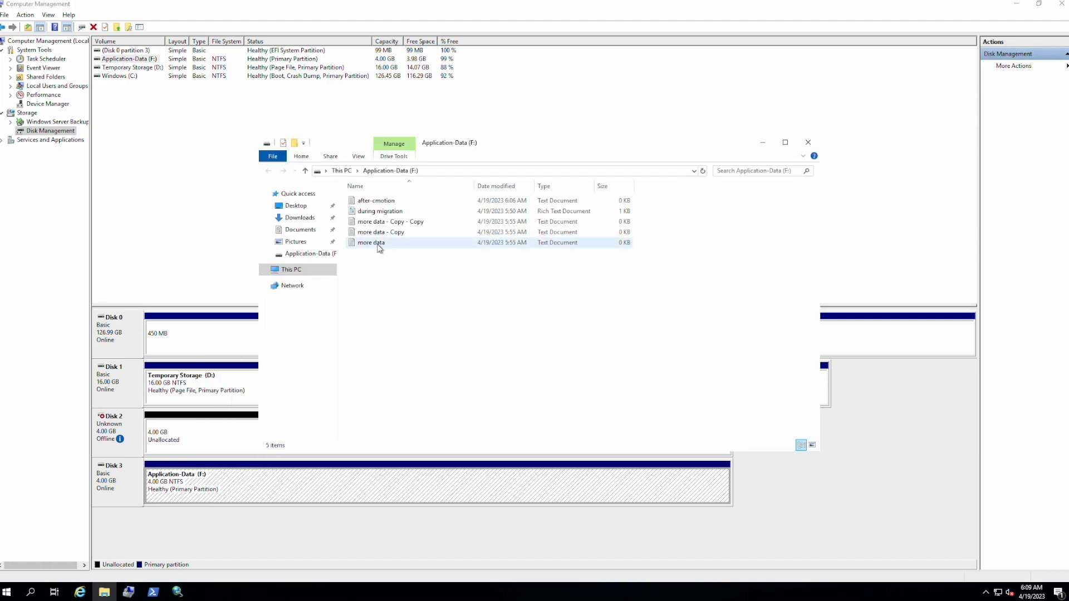
click(393, 202)
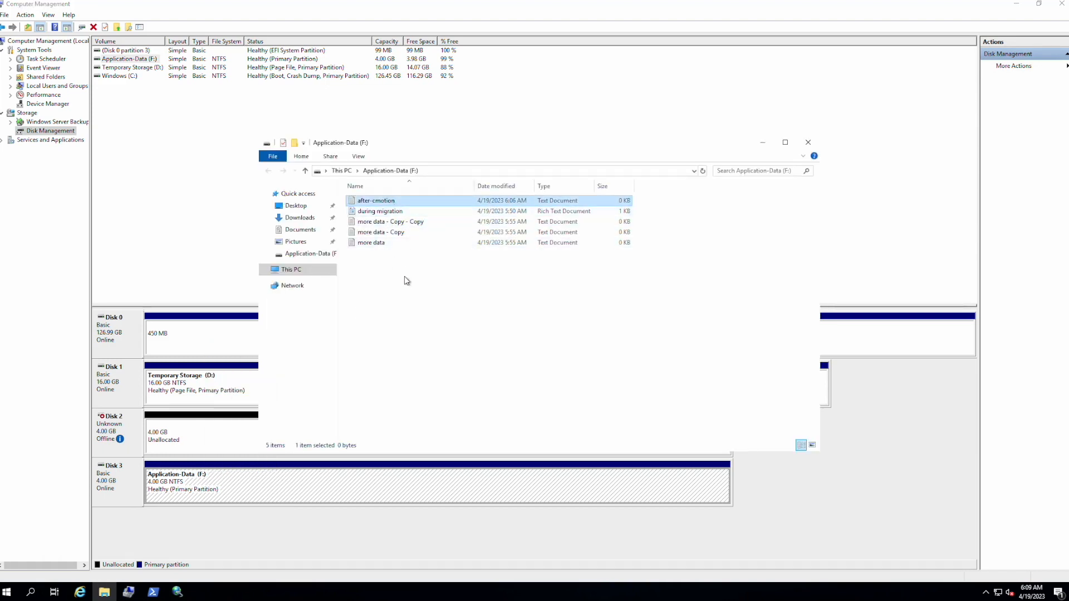
click(410, 319)
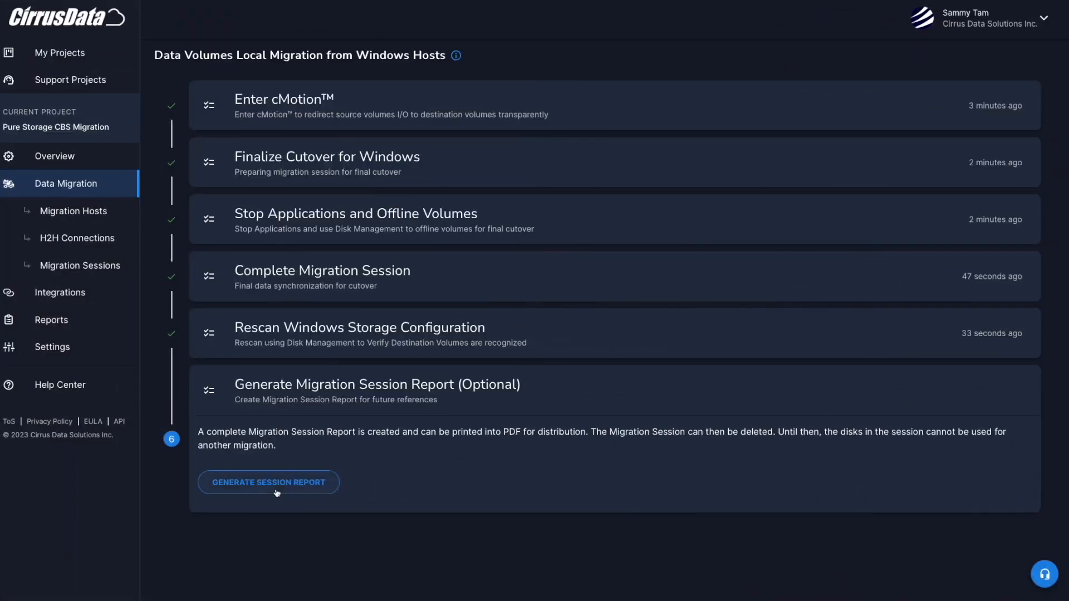
- Generate the migration session report without notes from the Cirrus Data cutover guide and review the windows-demo-1 report among the project reports
click(277, 493)
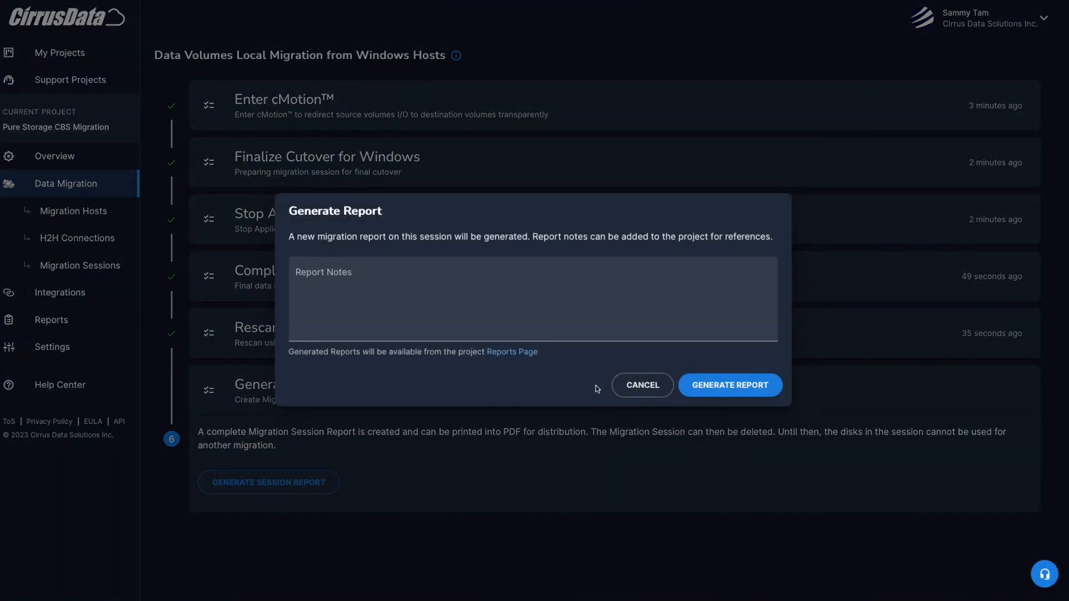
click(728, 385)
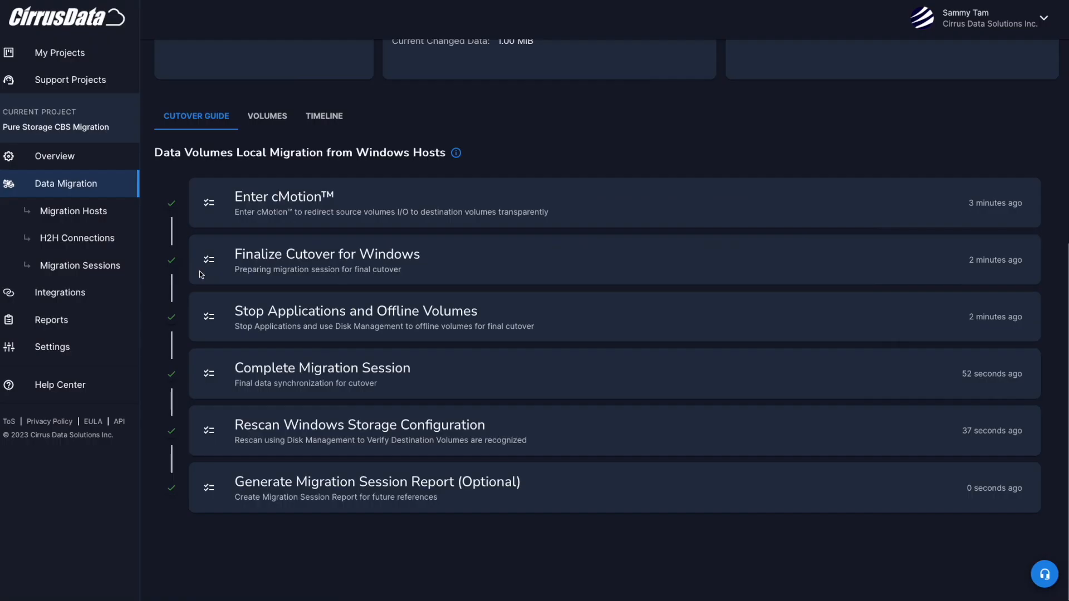
click(74, 319)
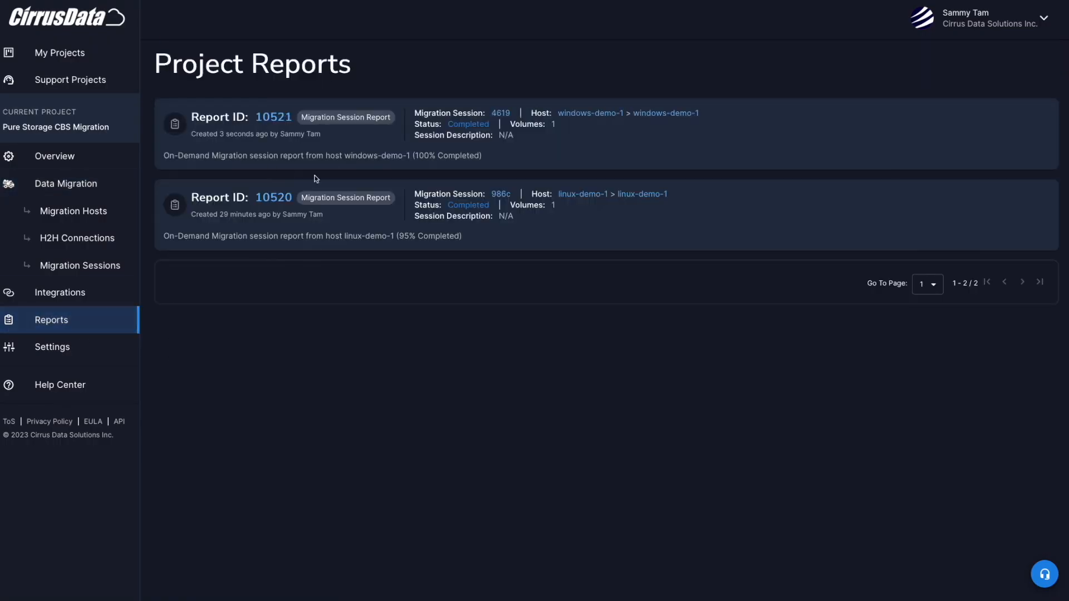
click(278, 121)
scroll(412, 351, down, 15)
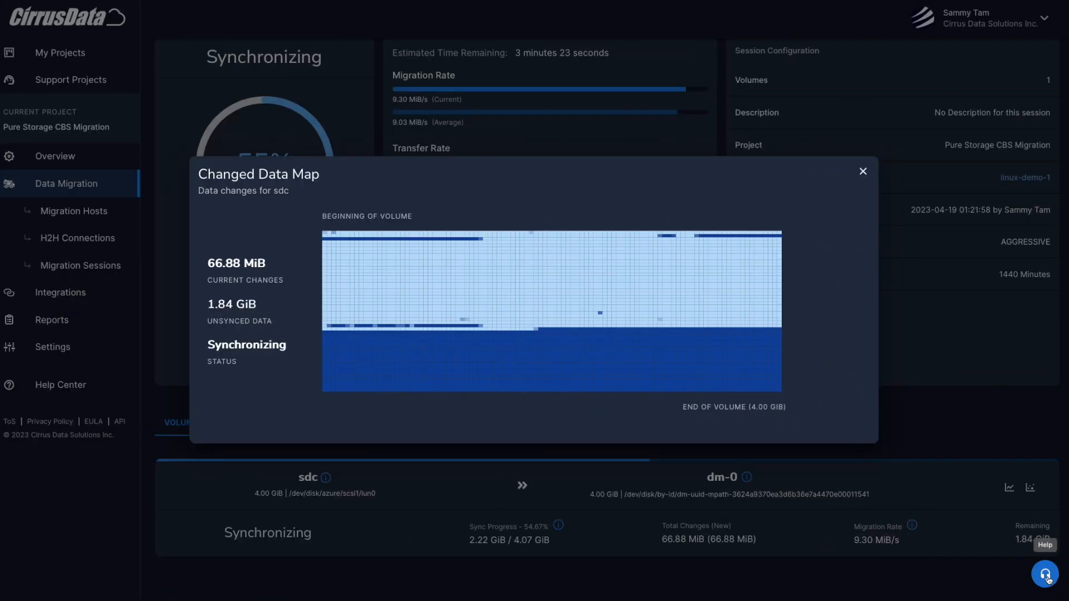
- Find the article "Network Requirements for Host Managed by CMC / CPC" in the help knowledge base's Security category, under Network Requirements
click(1009, 578)
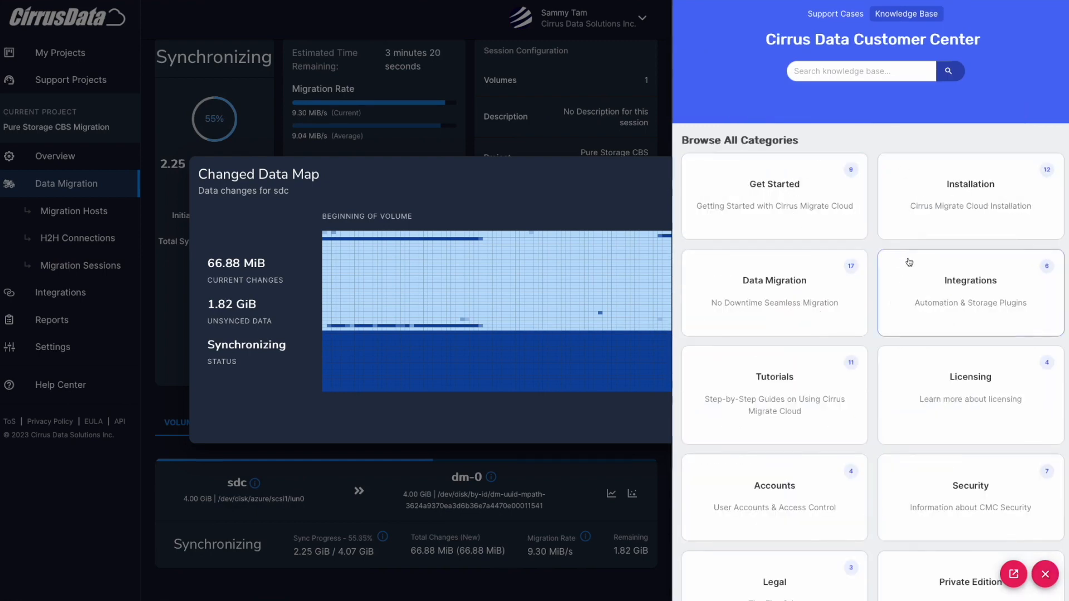
click(971, 486)
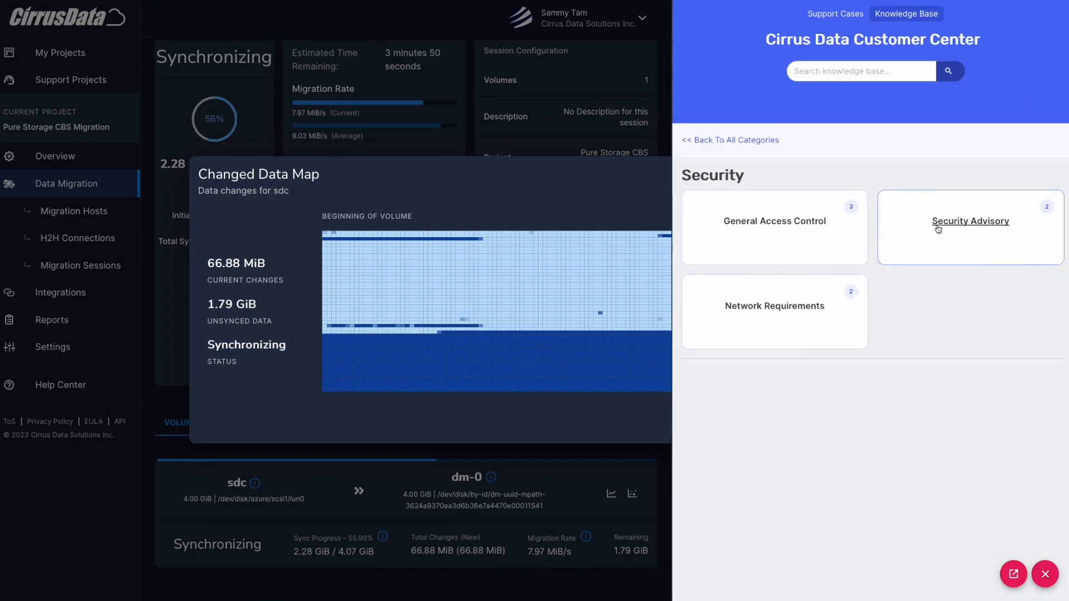
click(807, 301)
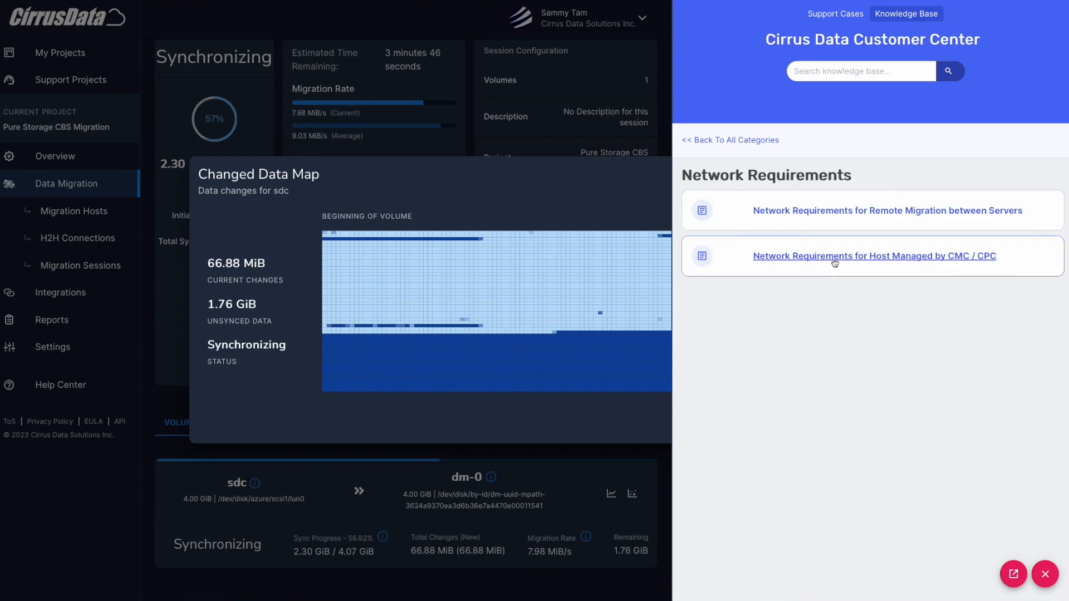
click(835, 258)
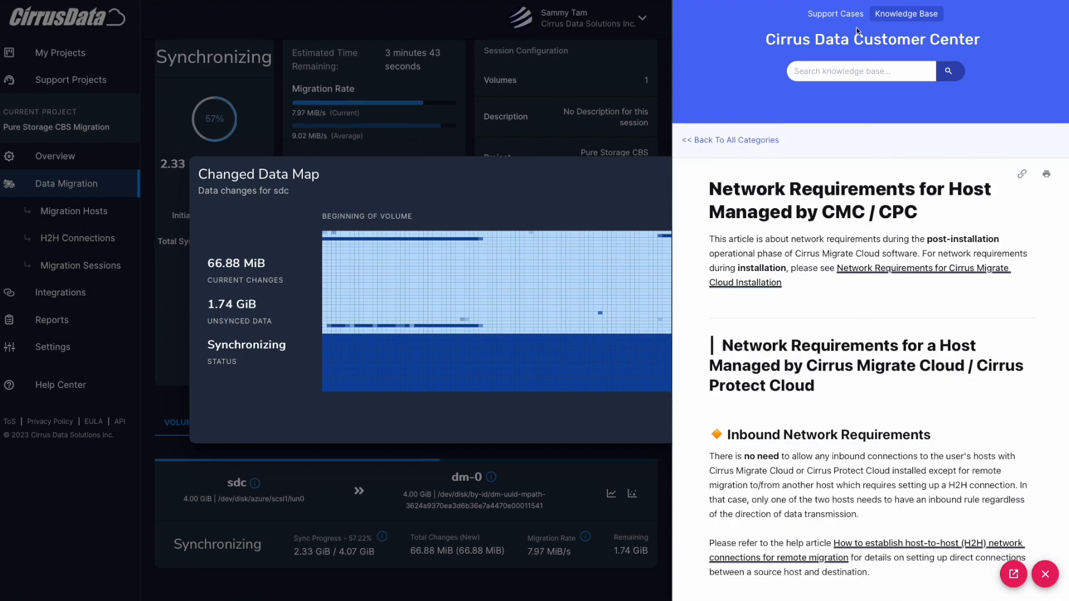
- Open a new support case form in the Customer Center and review its project information and severity levels
click(835, 13)
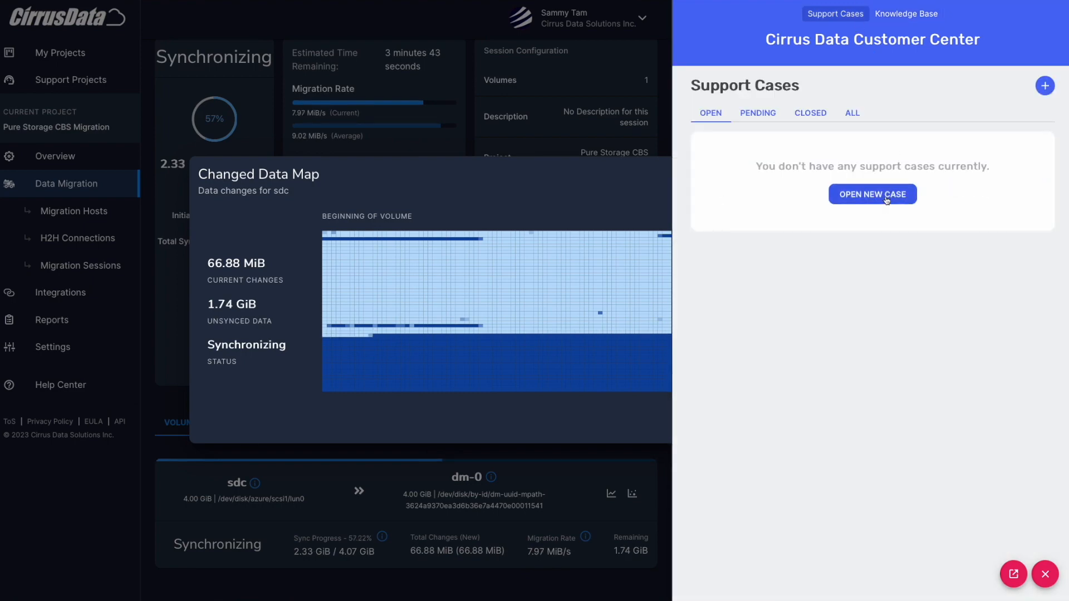
click(888, 195)
scroll(864, 318, down, 2)
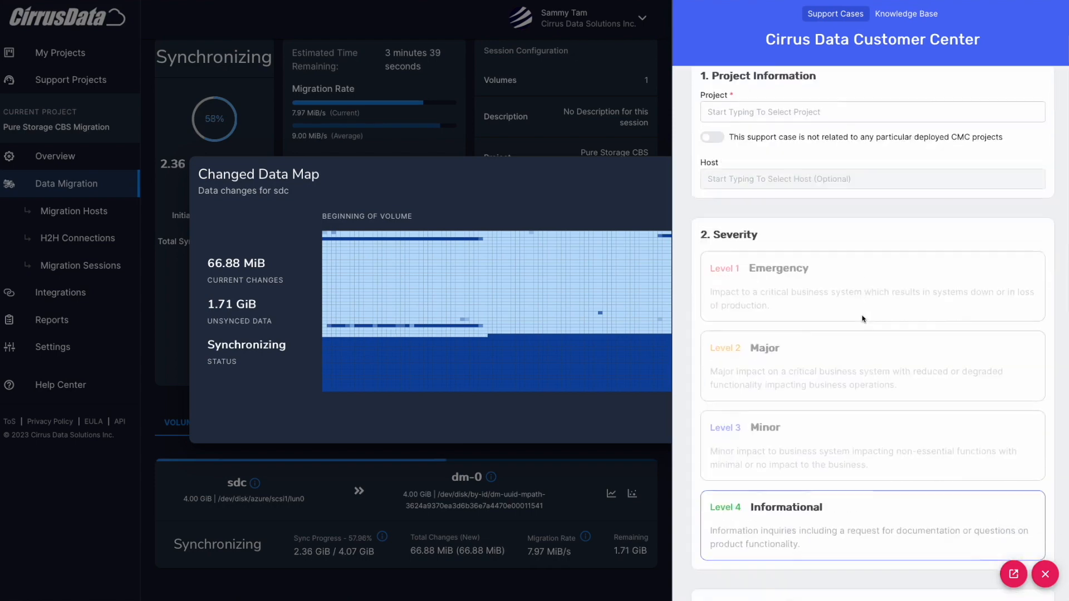
scroll(861, 317, down, 4)
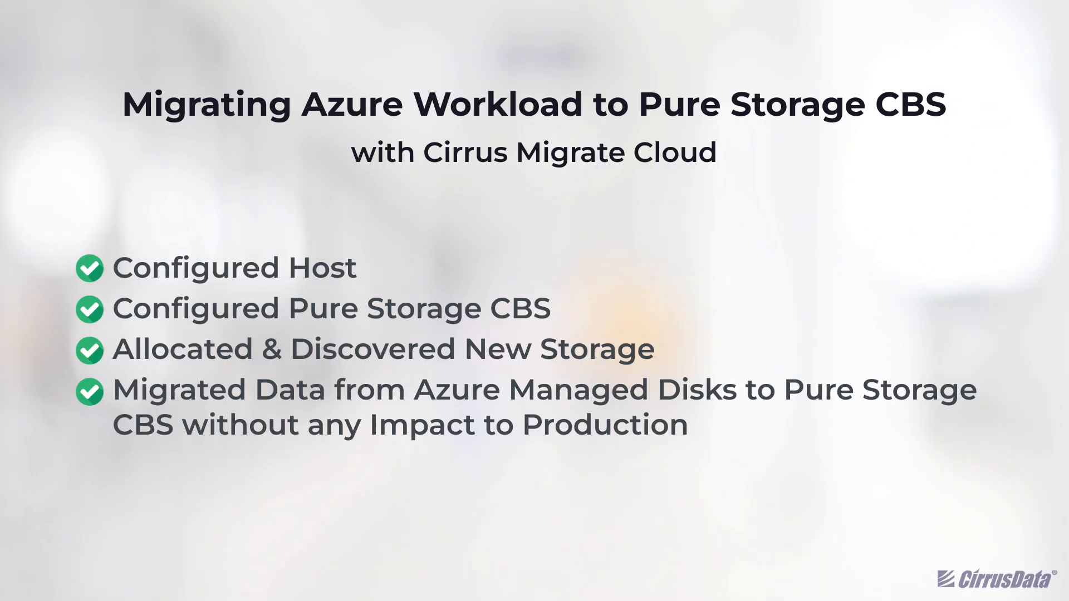